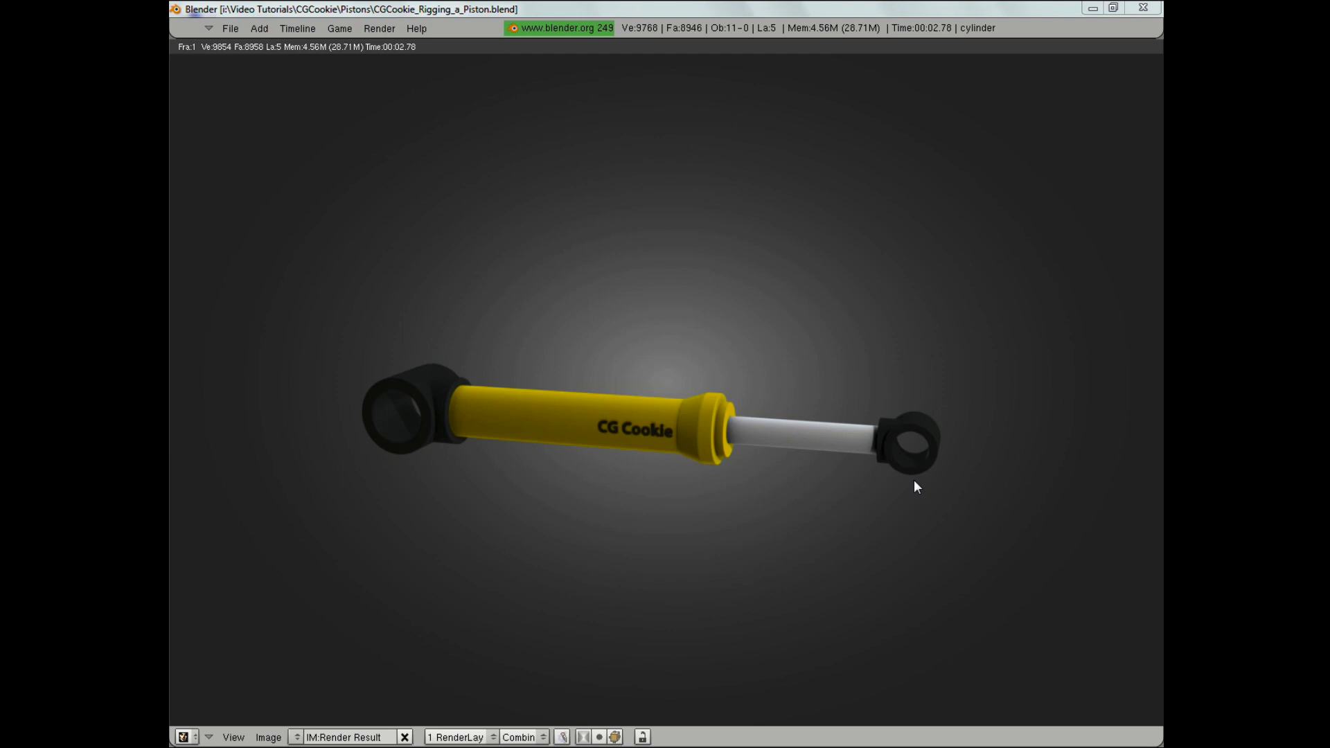
Close the Render Result to return to the 3D view of the yellow piston.
key("Escape")
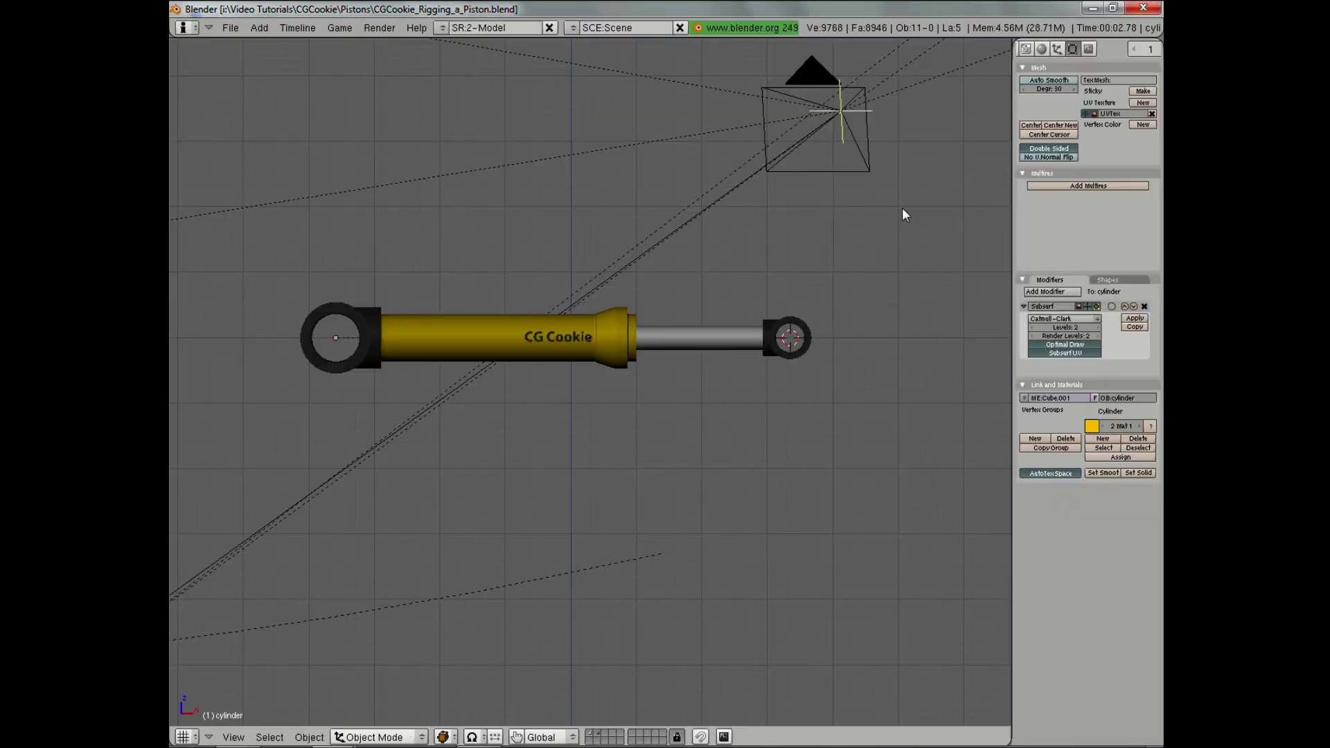
middle_click_drag(651, 290, 530, 372)
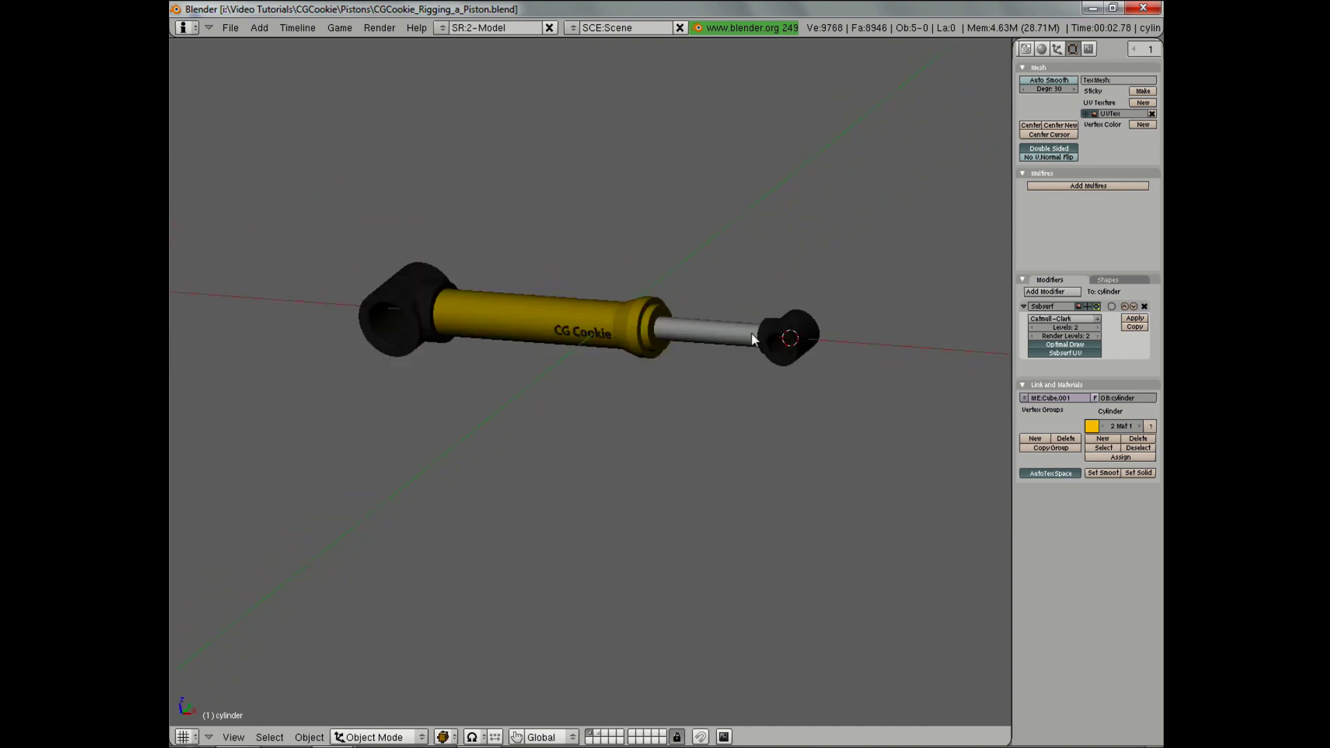
right_click(770, 331)
mouse_move(714, 332)
right_mouse_down()
mouse_move(810, 288)
mouse_move(705, 314)
right_mouse_up()
key("Escape")
right_click(586, 313)
mouse_move(586, 314)
right_mouse_down()
mouse_move(610, 264)
mouse_move(583, 314)
right_mouse_up()
key("Escape")
right_click(405, 304)
mouse_move(393, 309)
right_mouse_down()
mouse_move(498, 275)
mouse_move(401, 289)
right_mouse_up()
key("Escape")
scroll(534, 392, "down", 2)
middle_click_drag(534, 392, 677, 310)
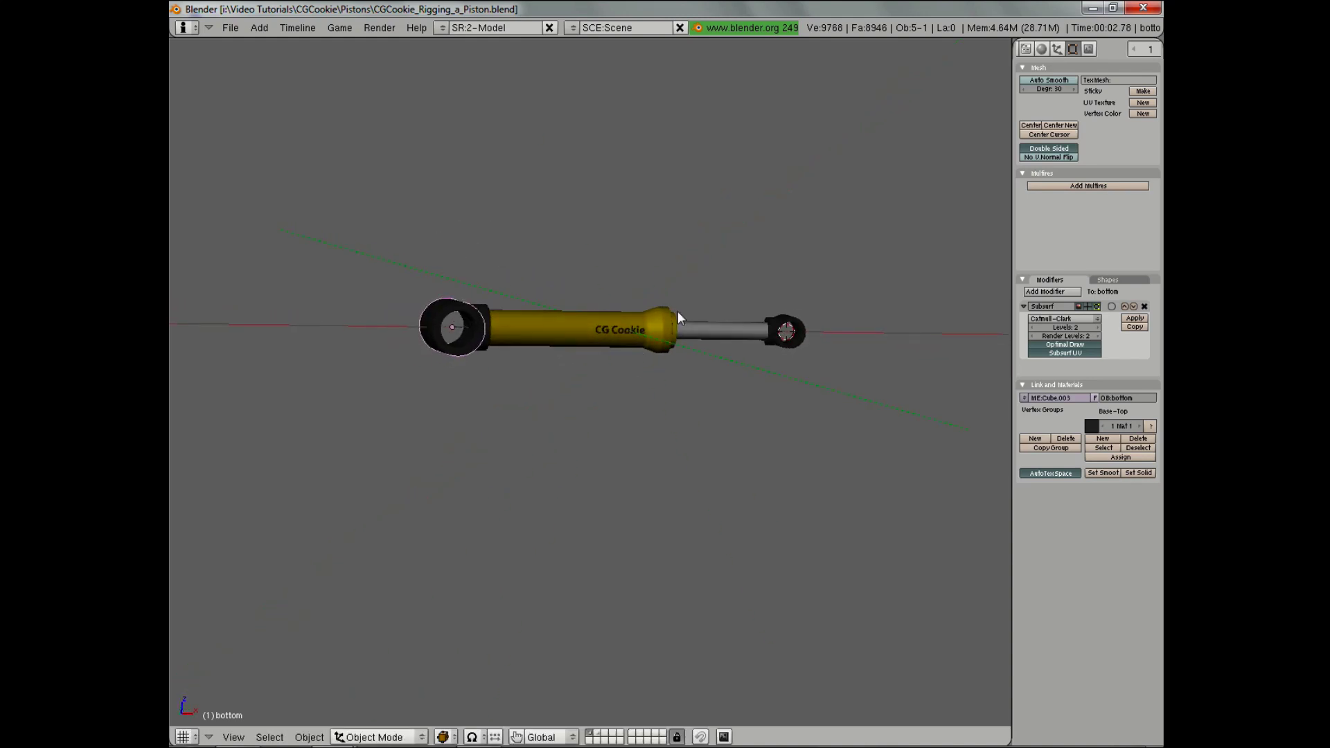
key("z")
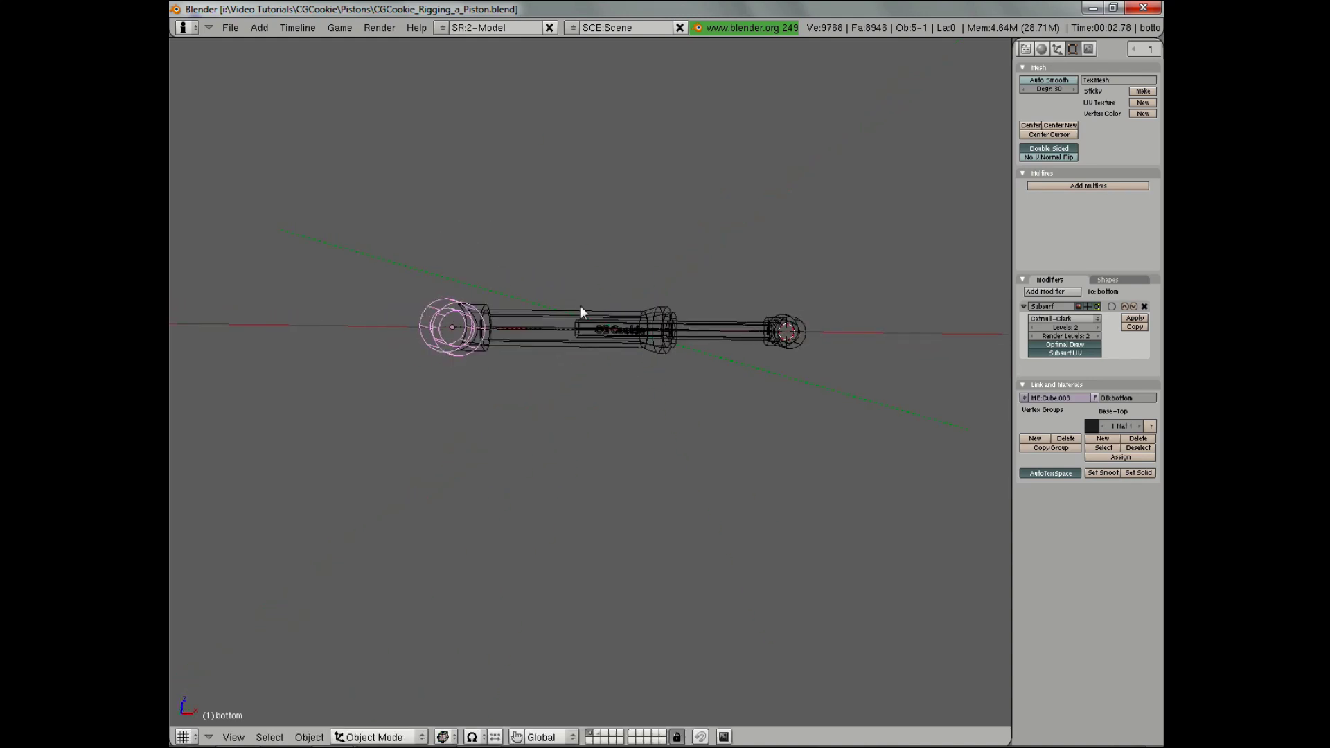
key("z")
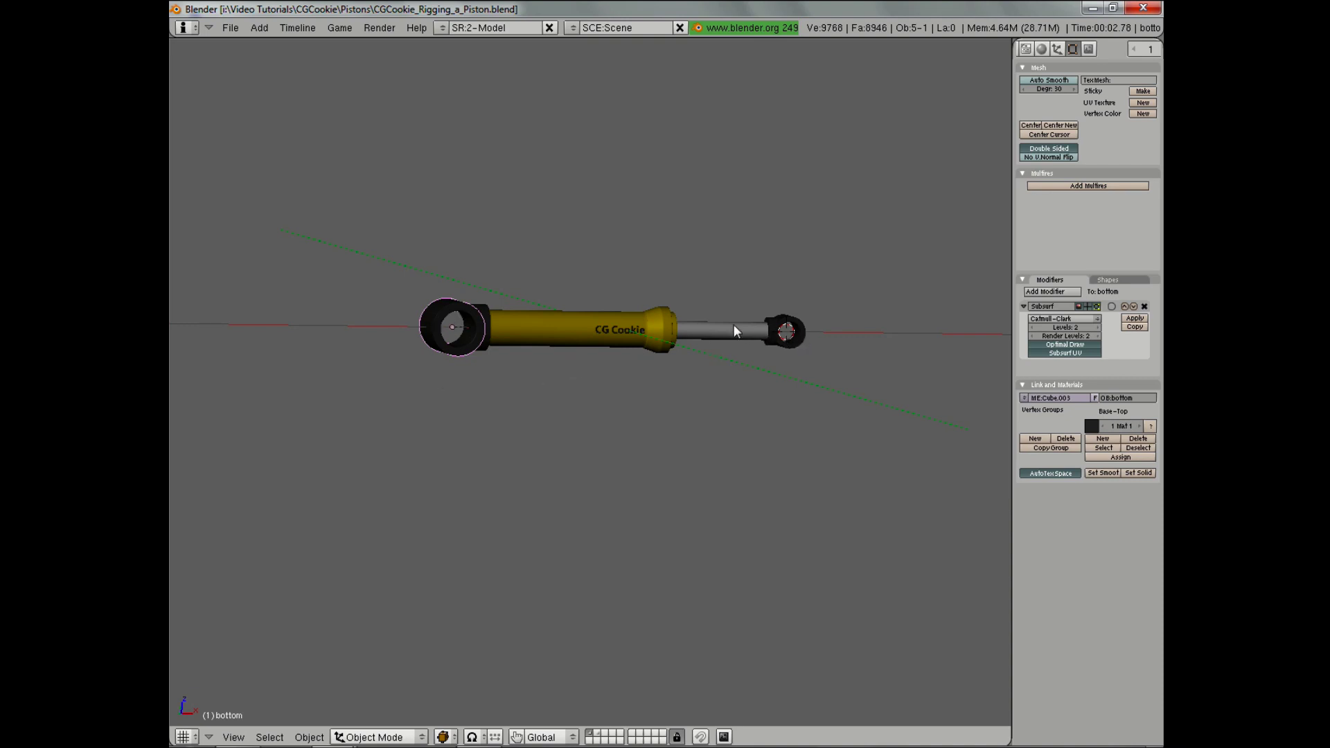
key("g")
key("Escape")
right_click(765, 357)
key("g")
key("Escape")
middle_click_drag(759, 355, 779, 319)
key("g")
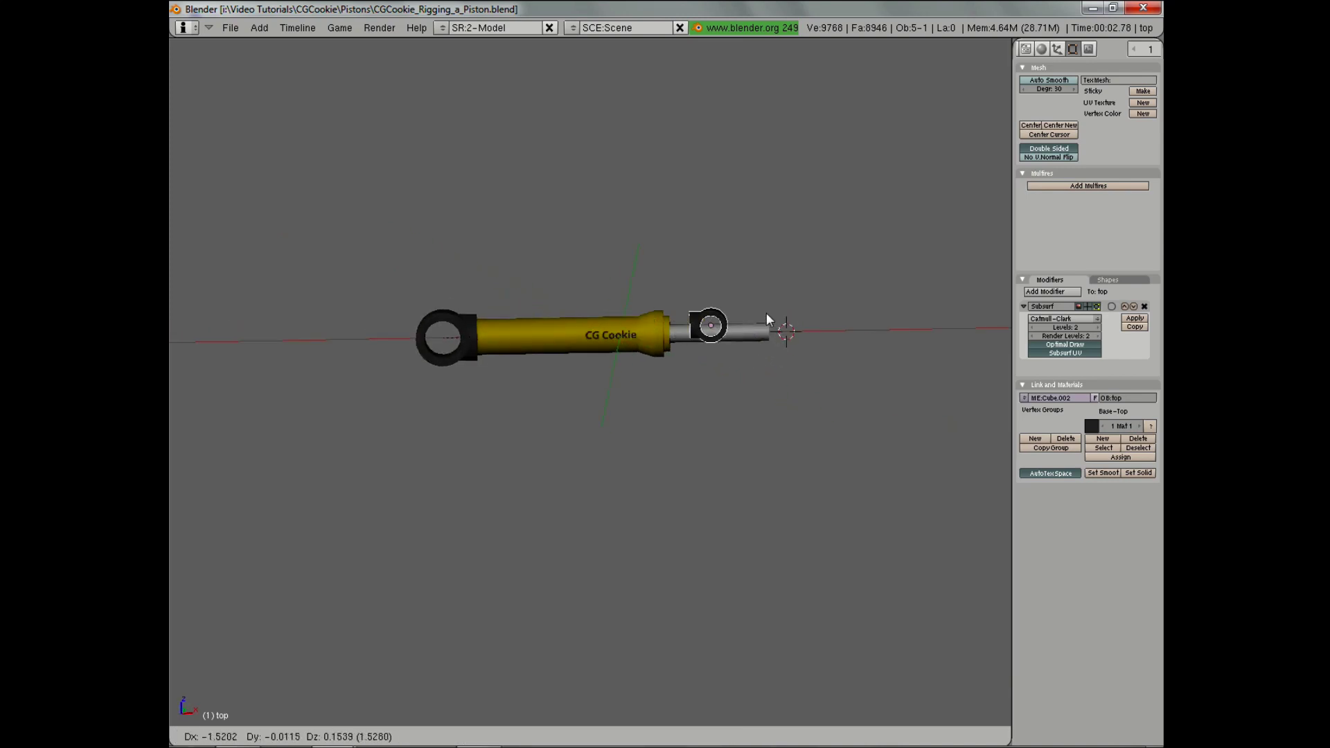
key("Escape")
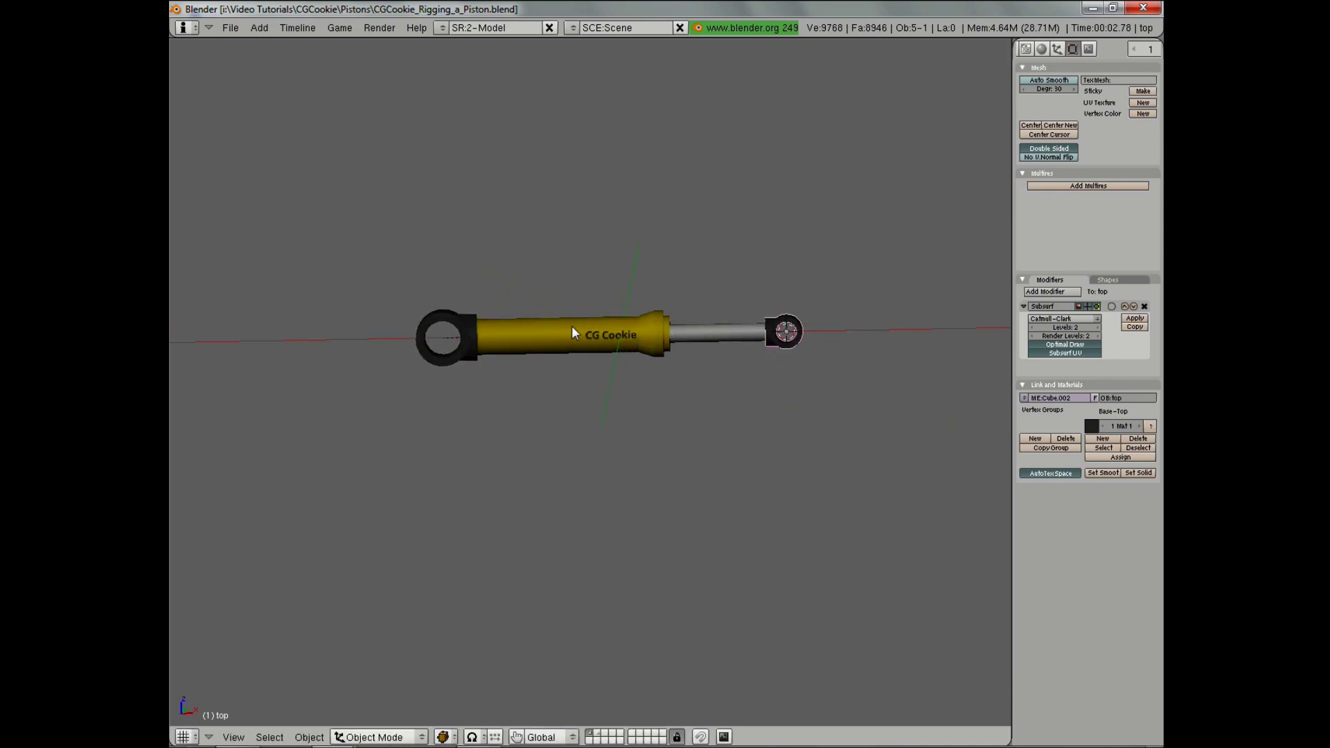
middle_click_drag(716, 347, 726, 396)
scroll(676, 424, "up", 3)
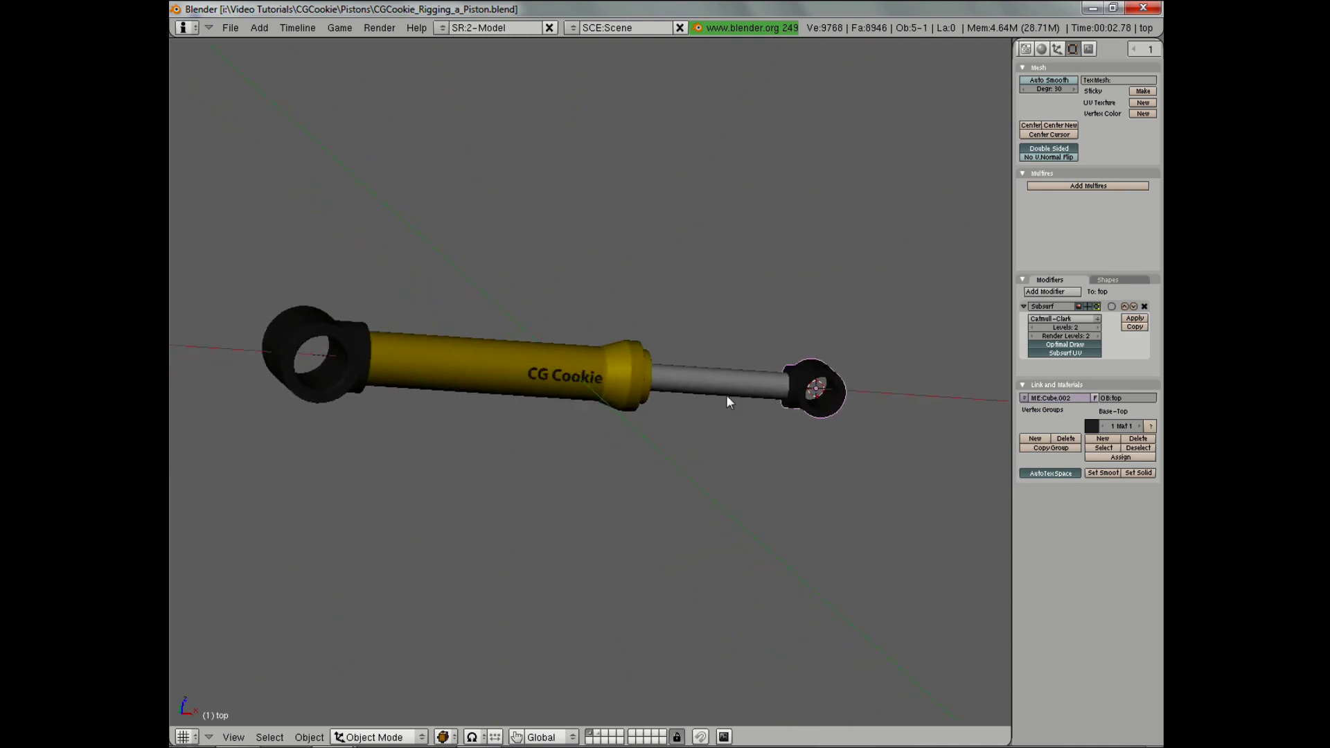
key("KP_1")
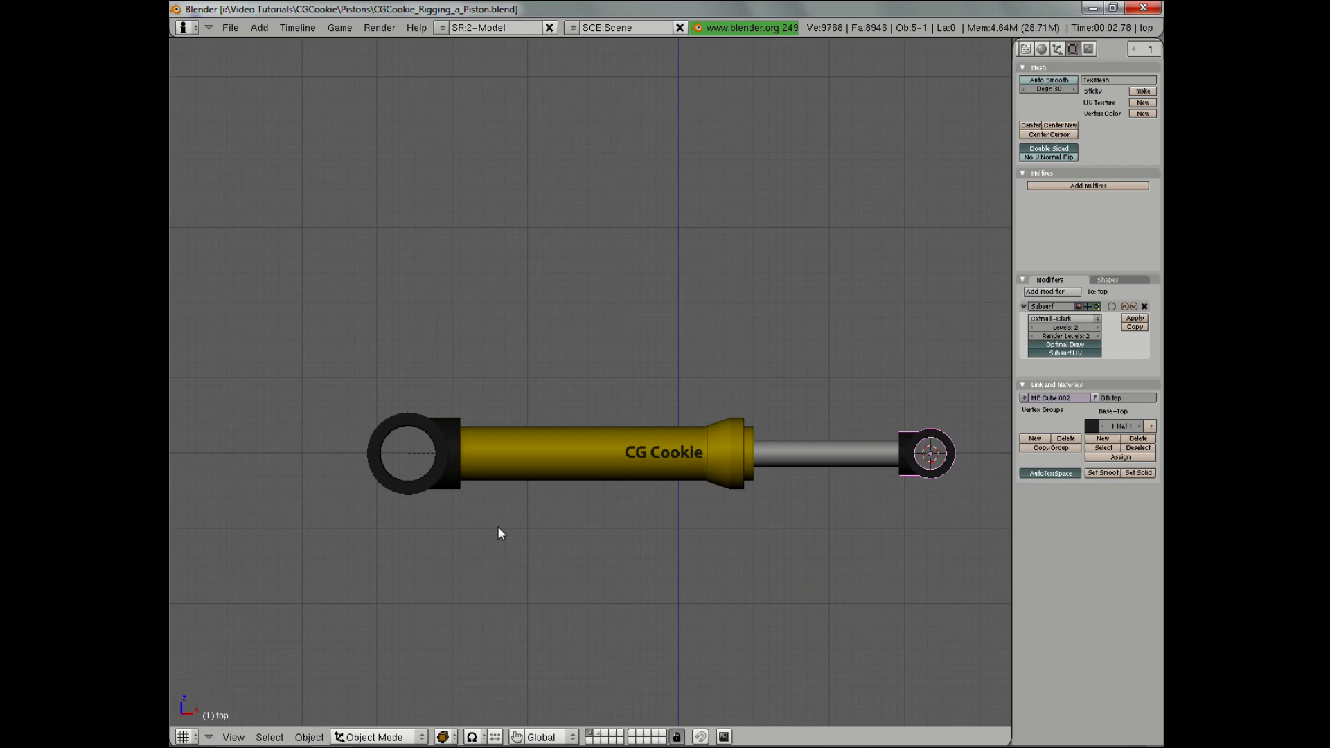
middle_click_drag(537, 484, 467, 299, "shift")
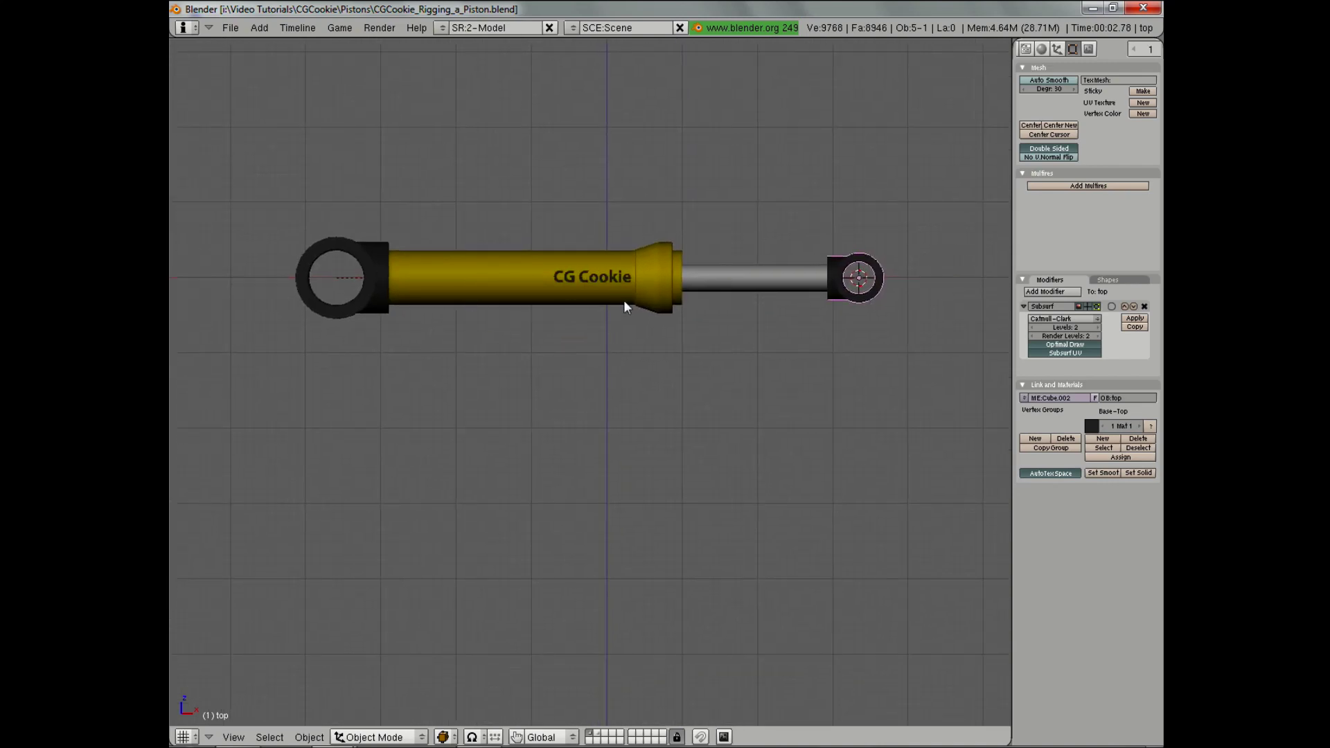
scroll(694, 298, "up", 1)
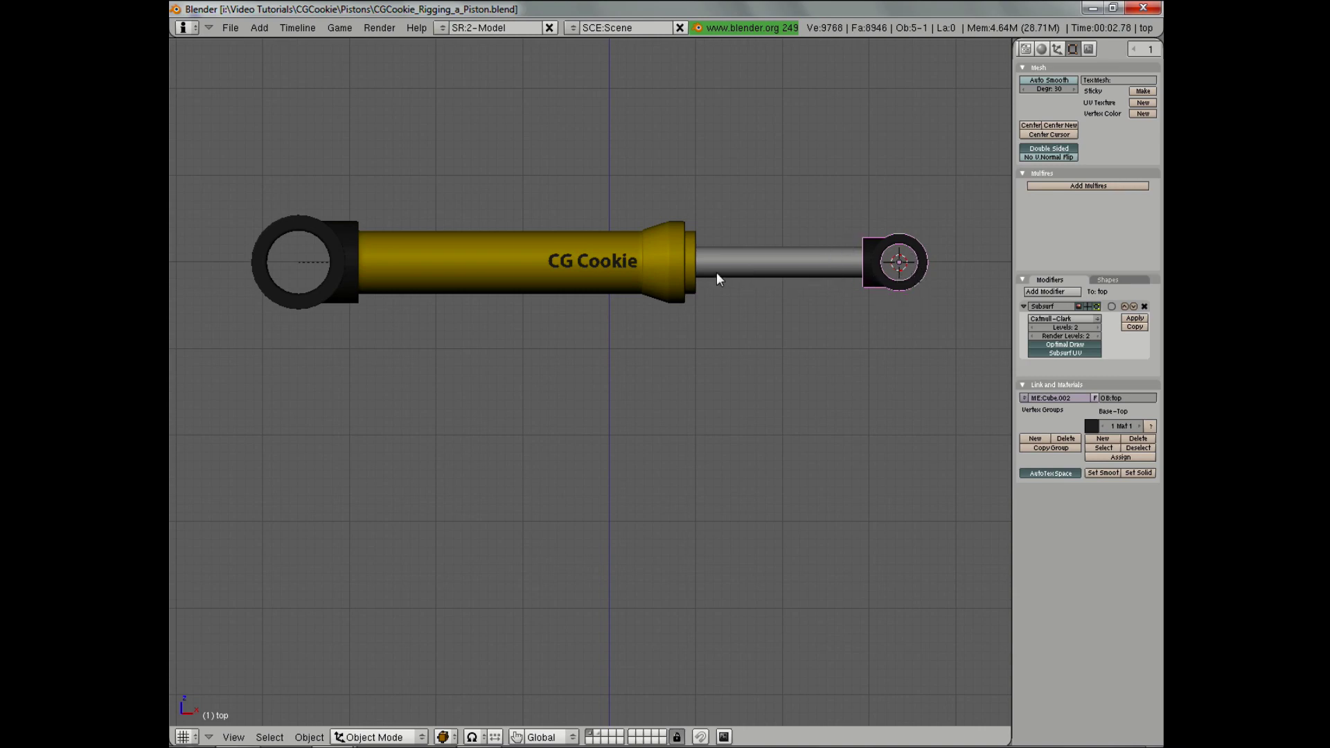
key("z")
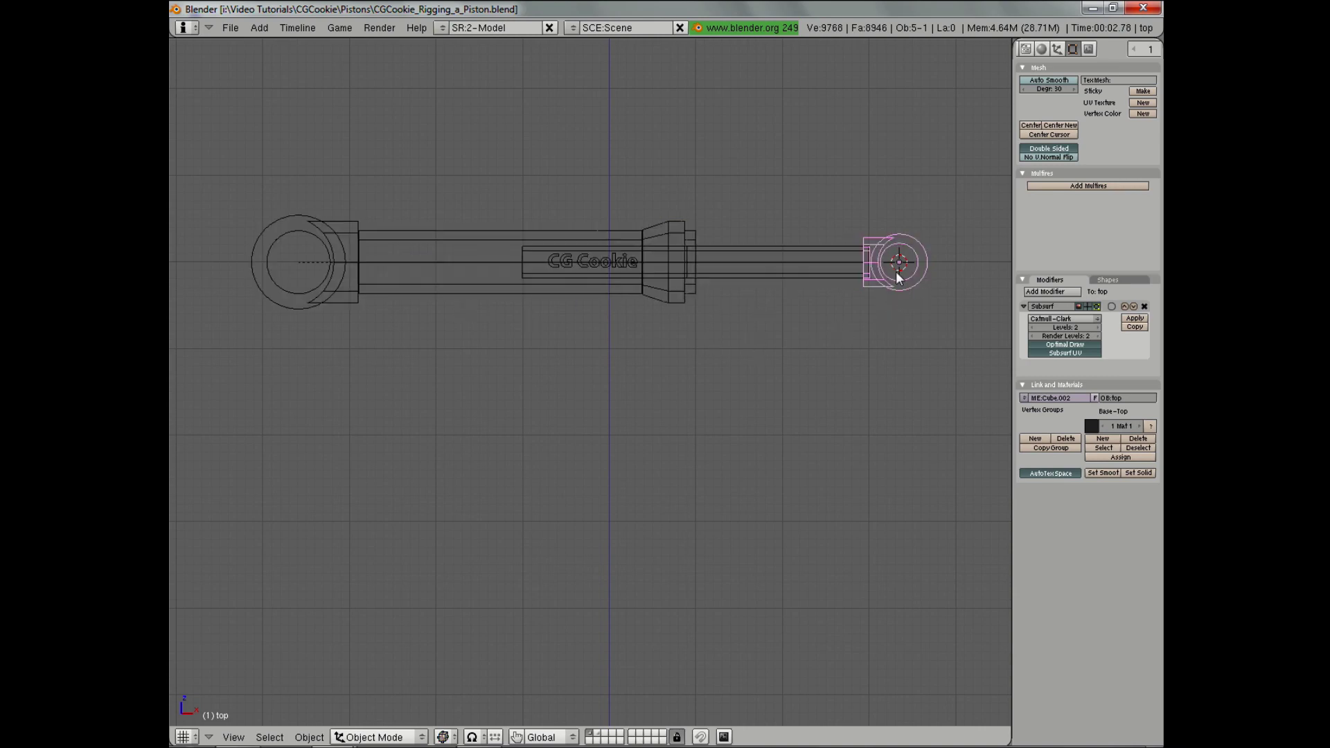
key("z")
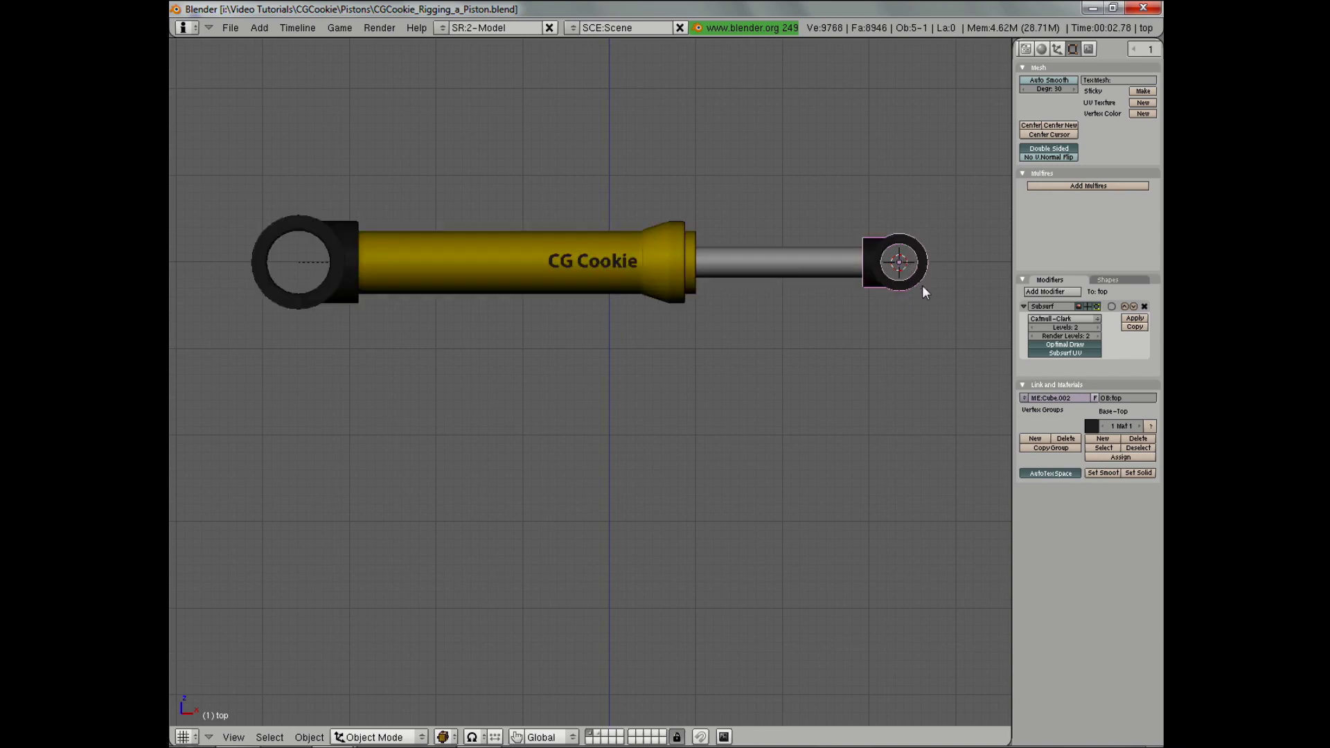
key("r")
right_click(862, 321)
key("z")
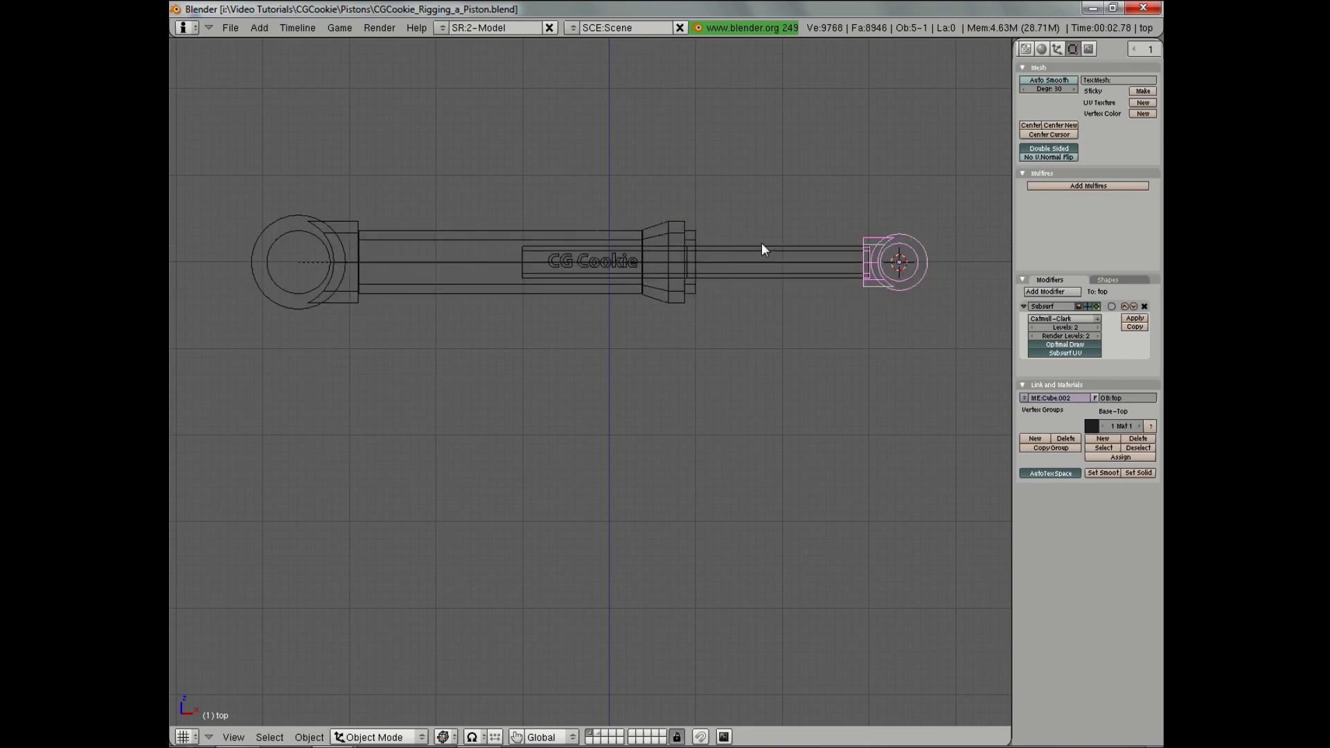
right_click(719, 267)
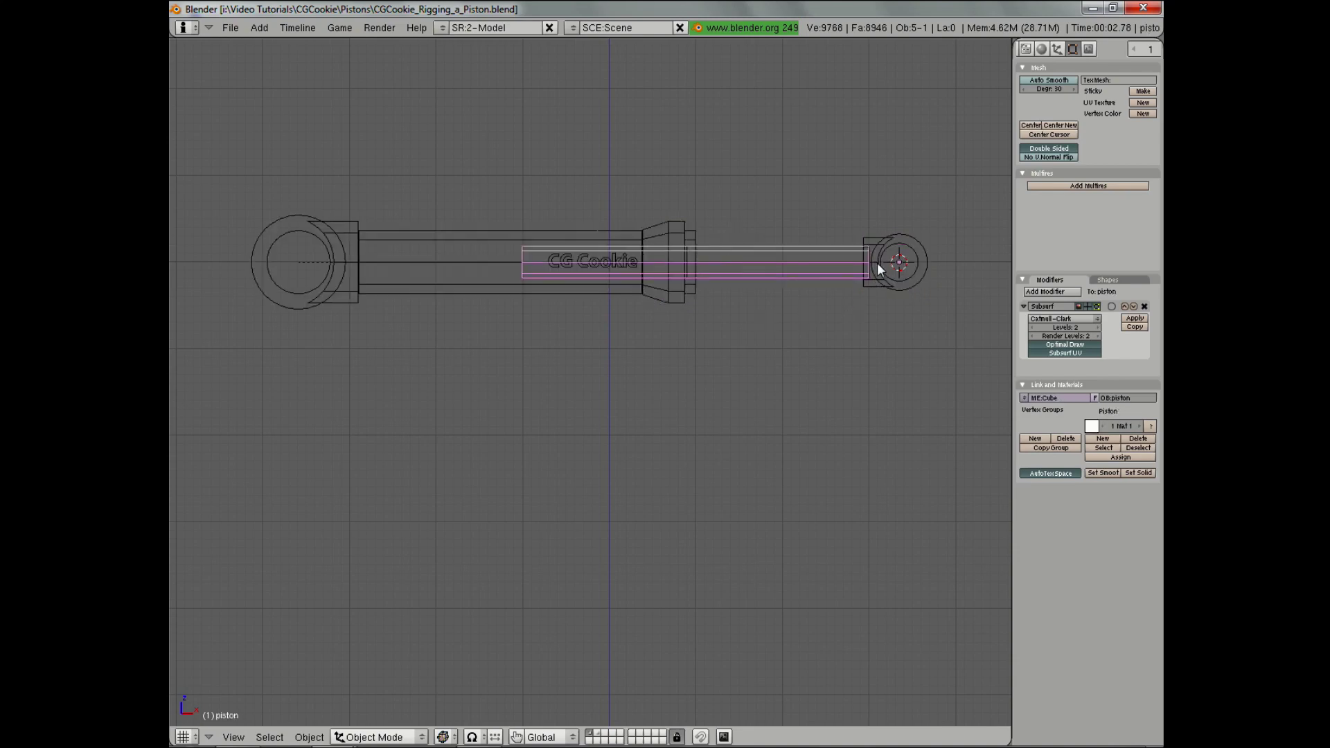
right_click(428, 239)
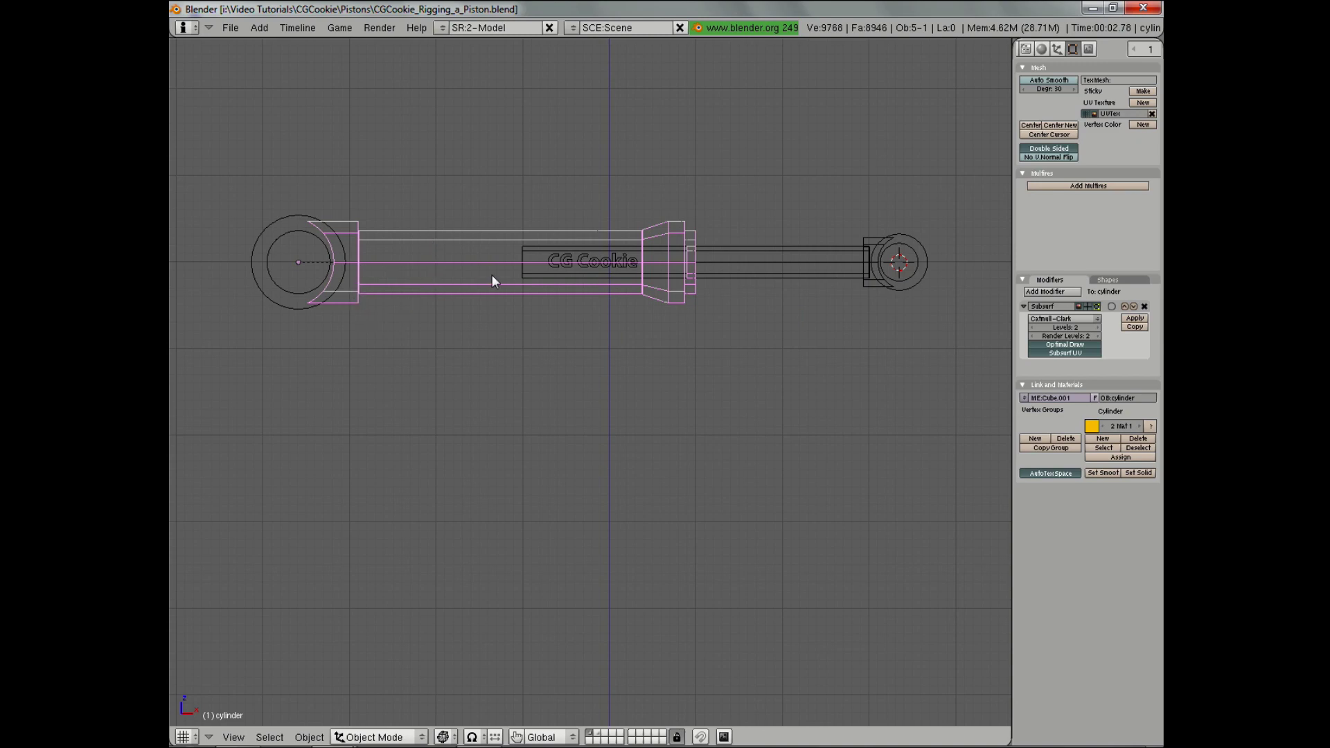
key("z")
right_click(283, 232)
right_click(913, 274)
middle_click_drag(857, 302, 856, 357, "shift")
scroll(911, 343, "up", 2)
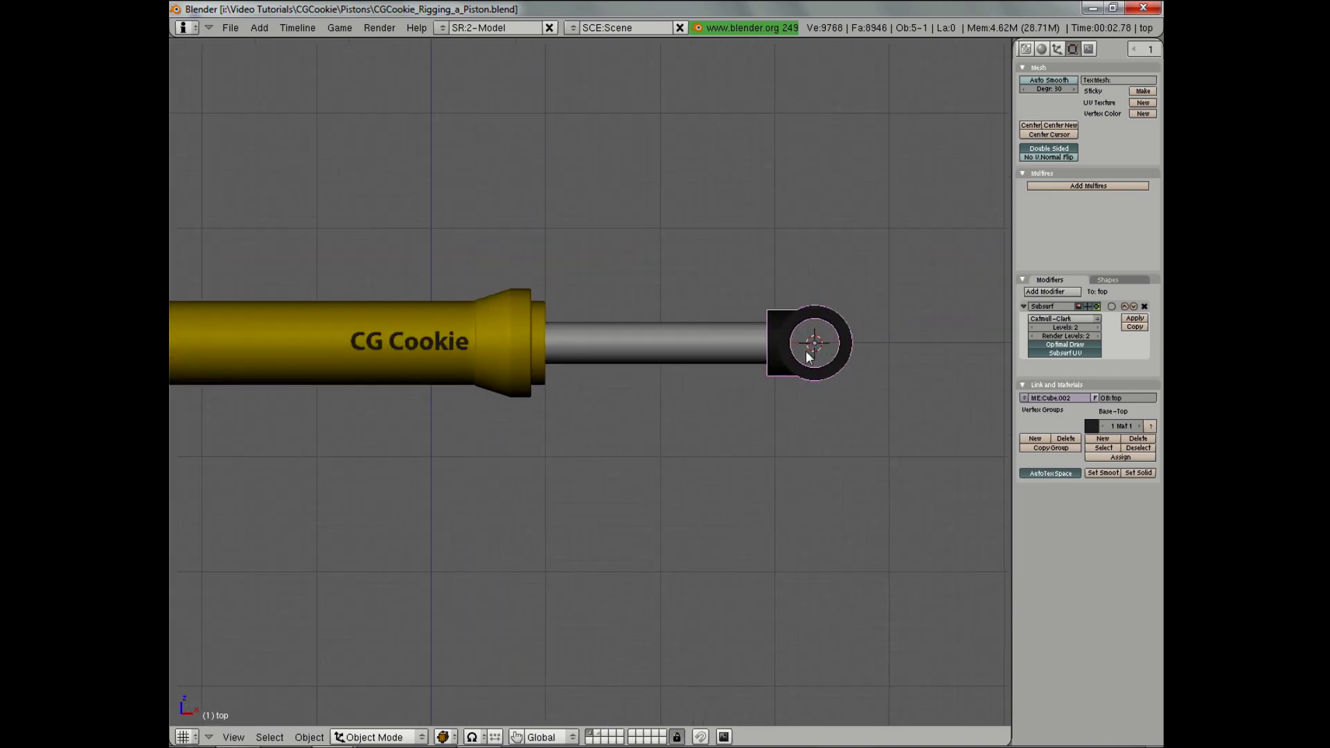
scroll(812, 344, "down", 2)
middle_click_drag(671, 366, 774, 420, "shift")
key("a")
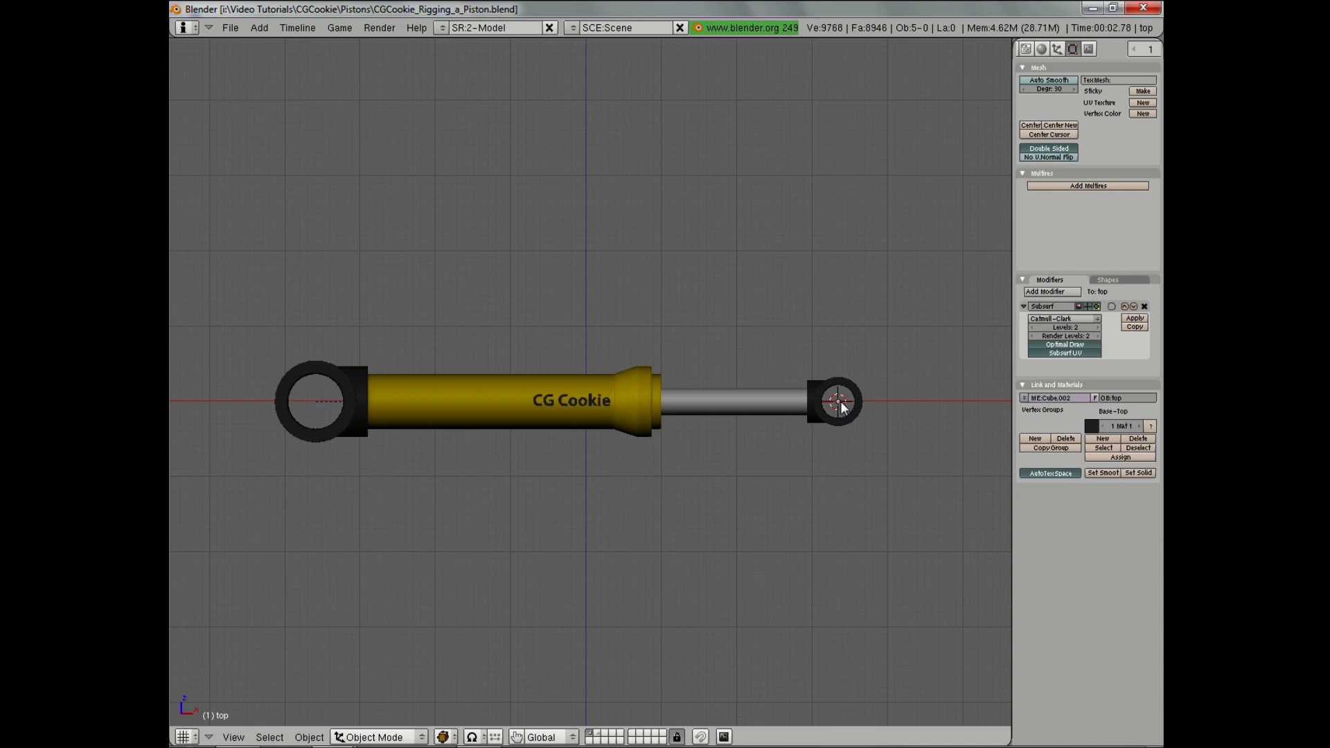
Add an empty at the top eye and name it empty_top.
key("space")
left_click(922, 486)
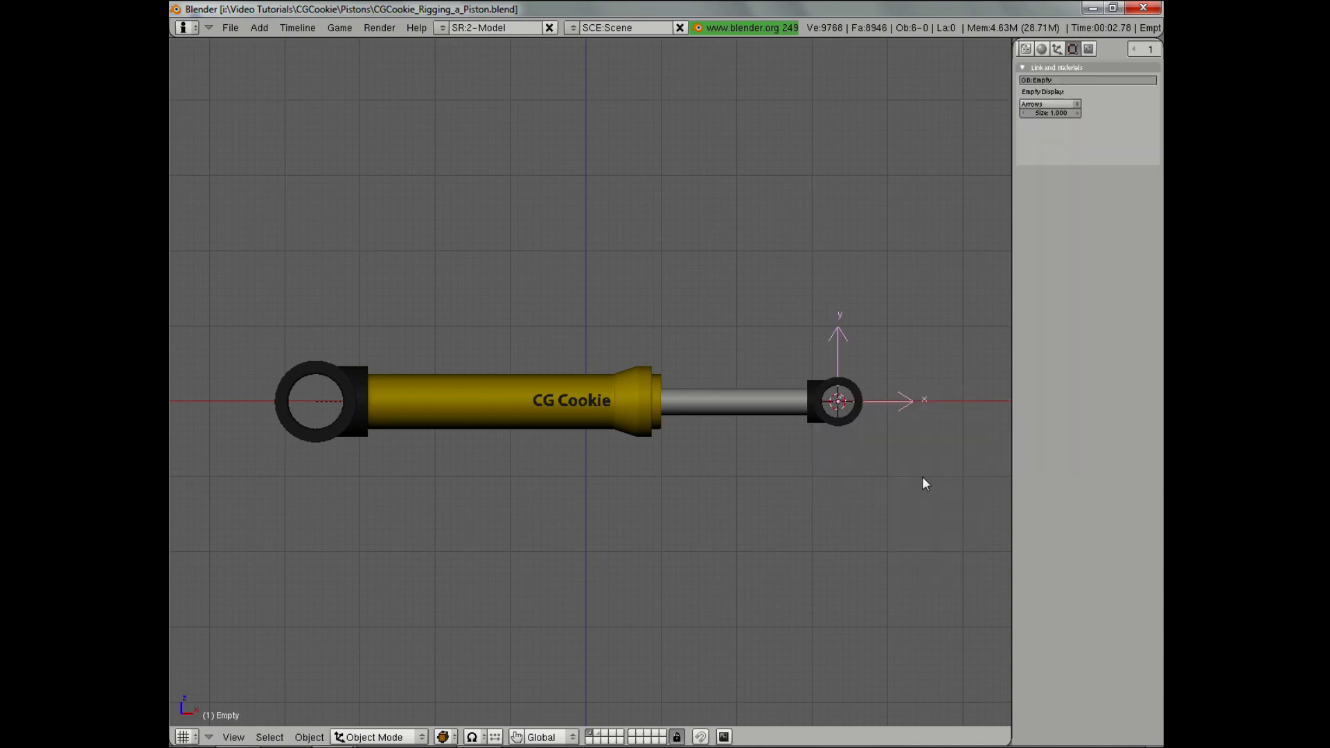
left_click(1065, 81)
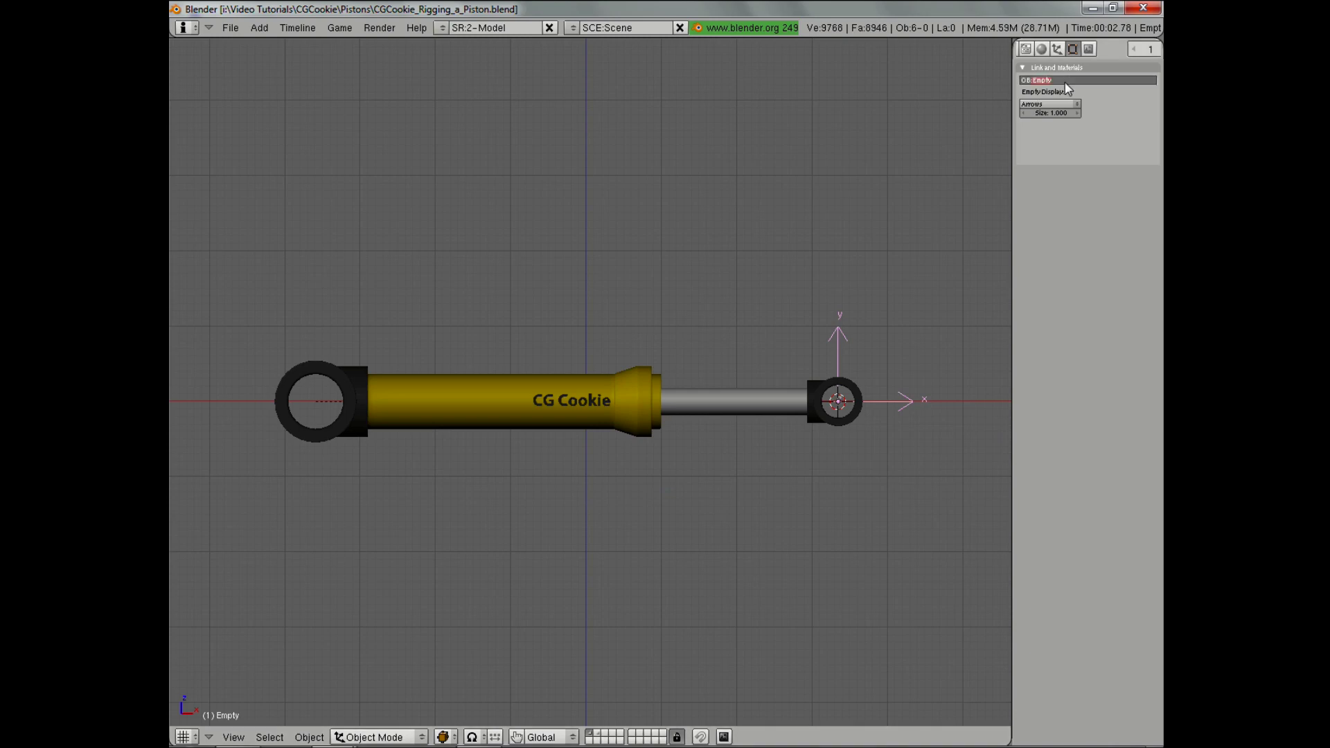
type("empt")
key("Return")
Snap the 3D cursor to the bottom ring and add an empty there named empty_bottom.
right_click(331, 369)
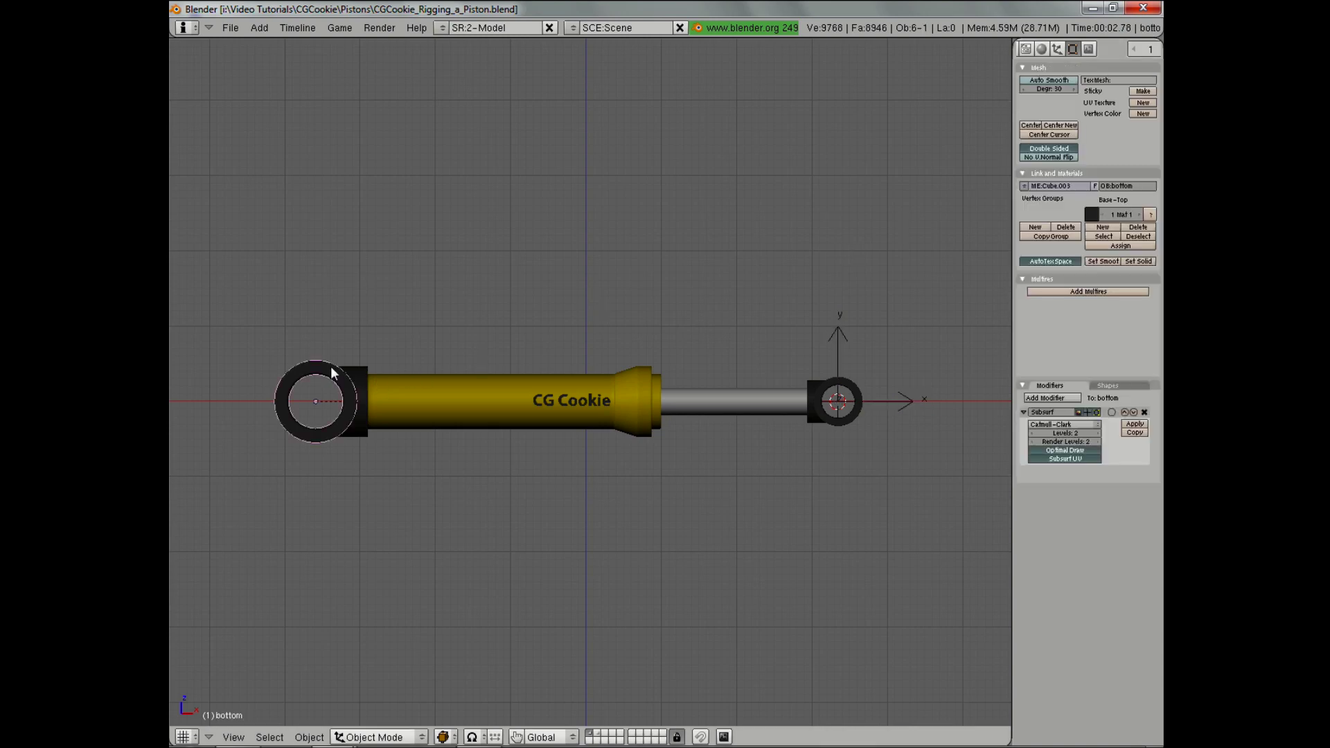
key("shift+s")
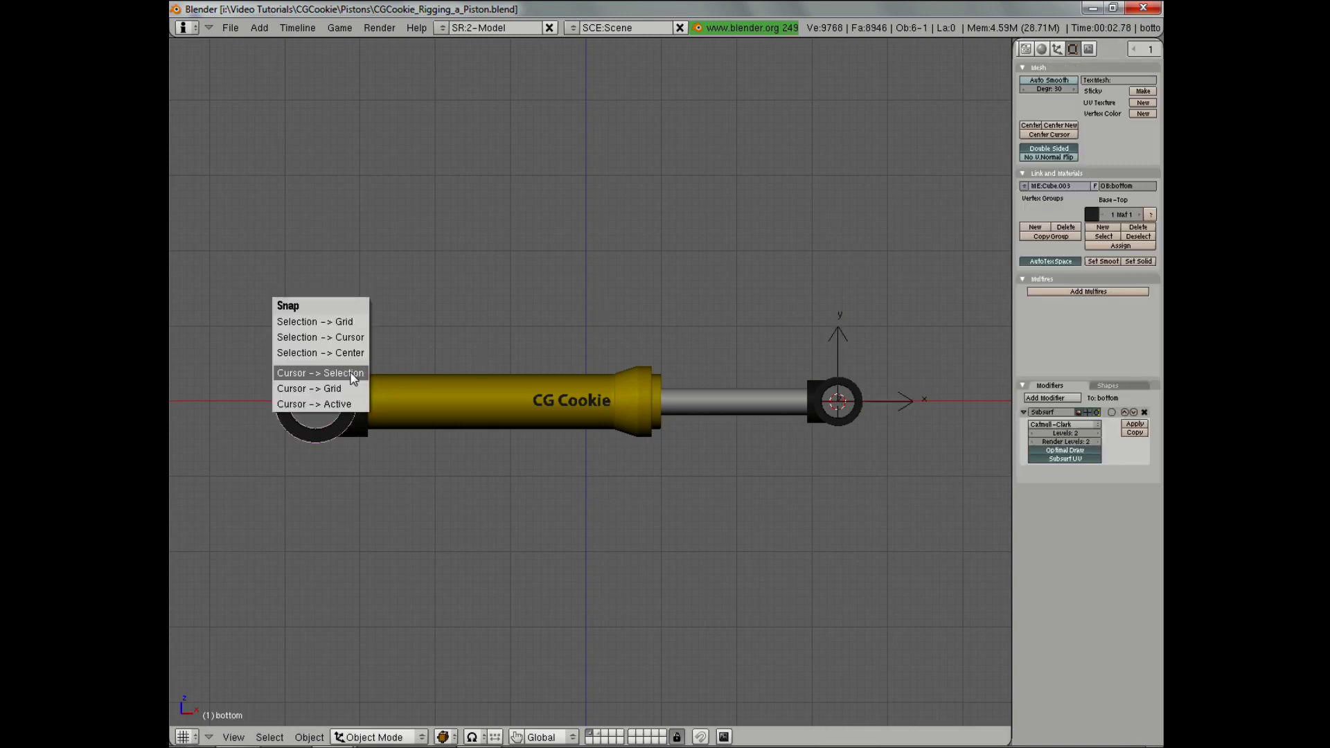
left_click(351, 378)
key("shift+a")
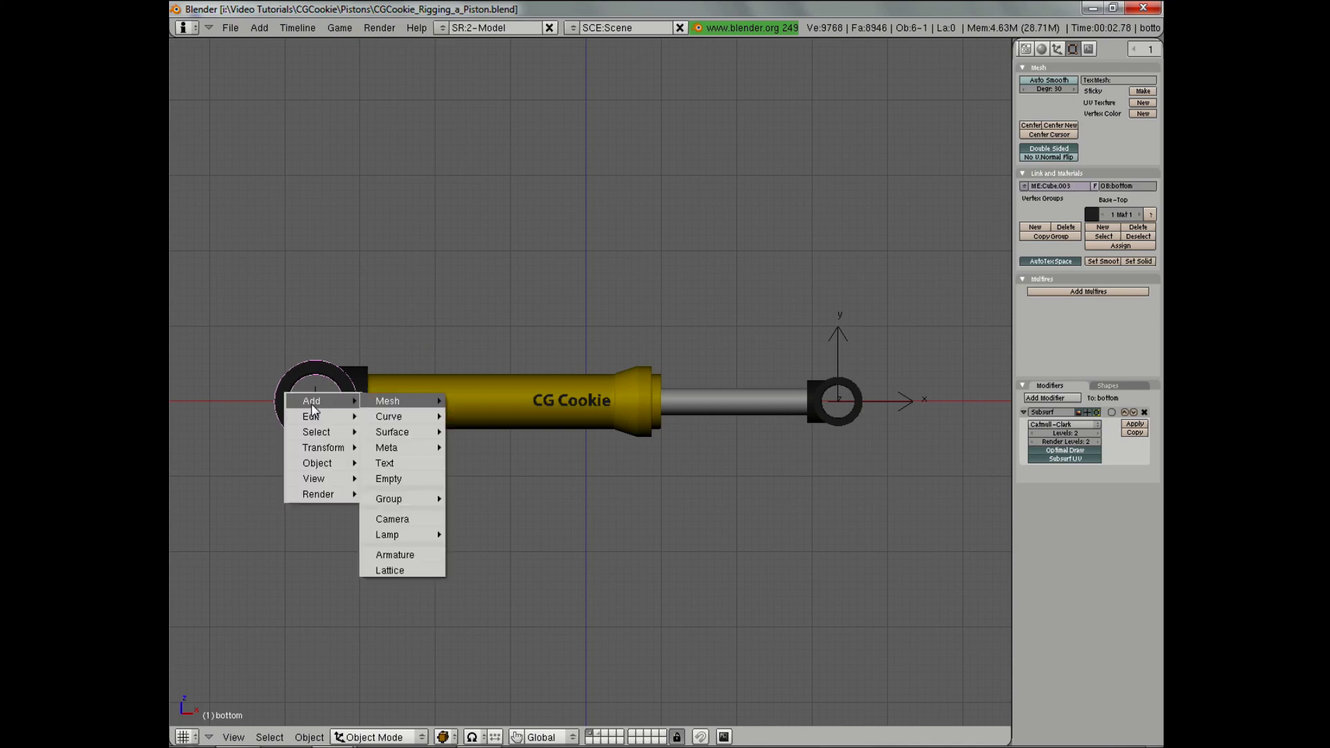
left_click(404, 479)
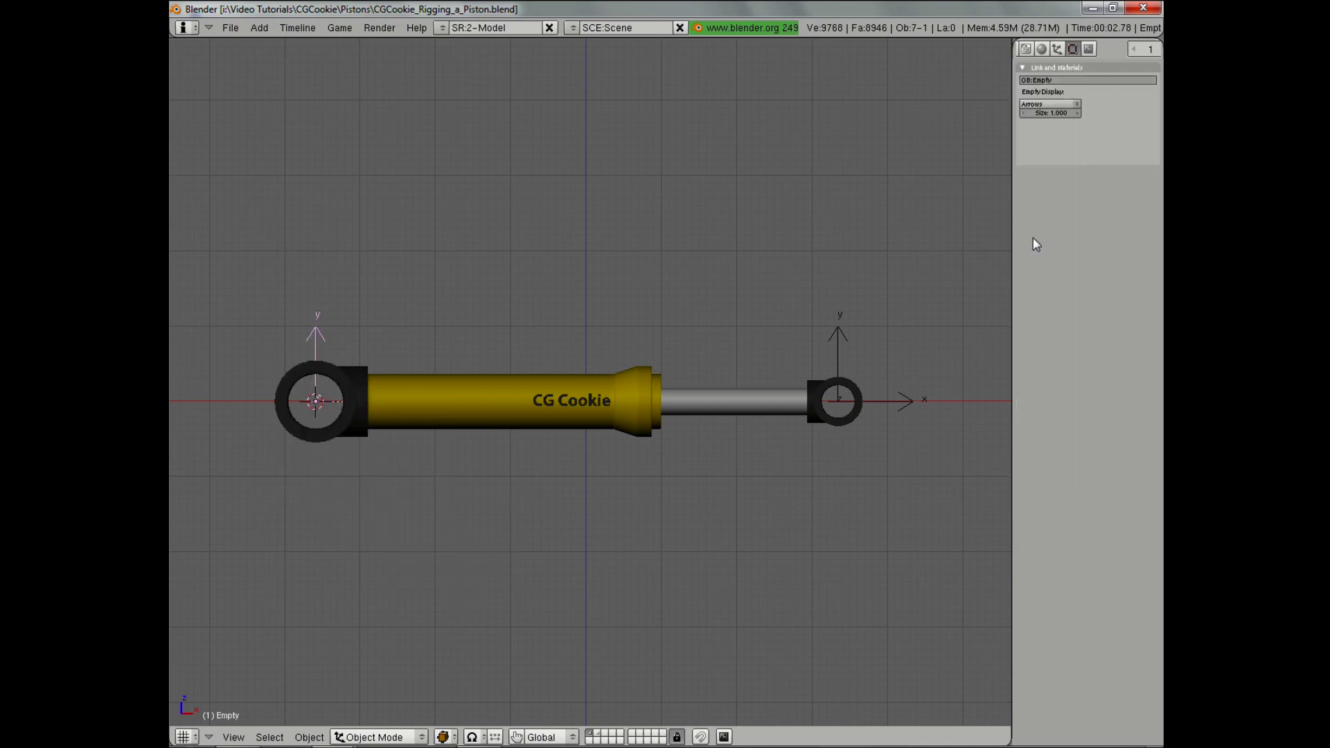
left_click(1067, 81)
type("em")
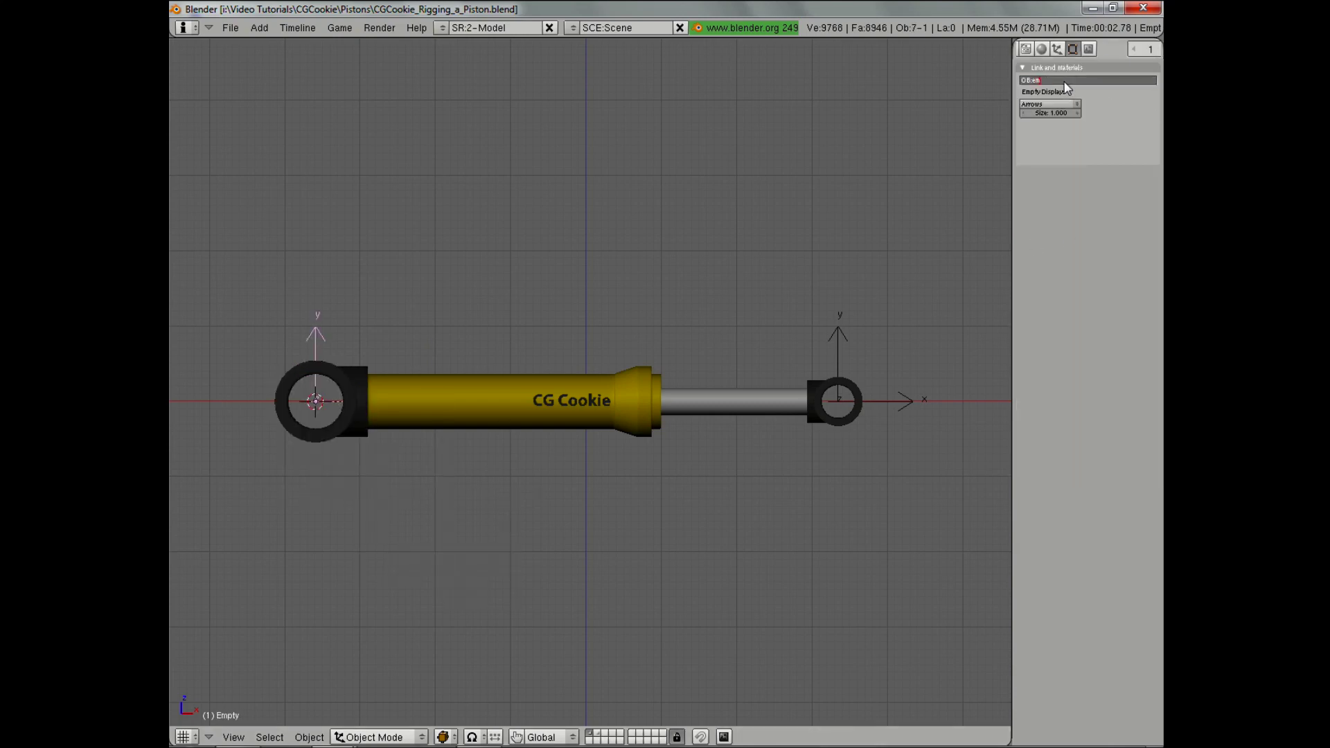
type("pty_bottom")
key("Return")
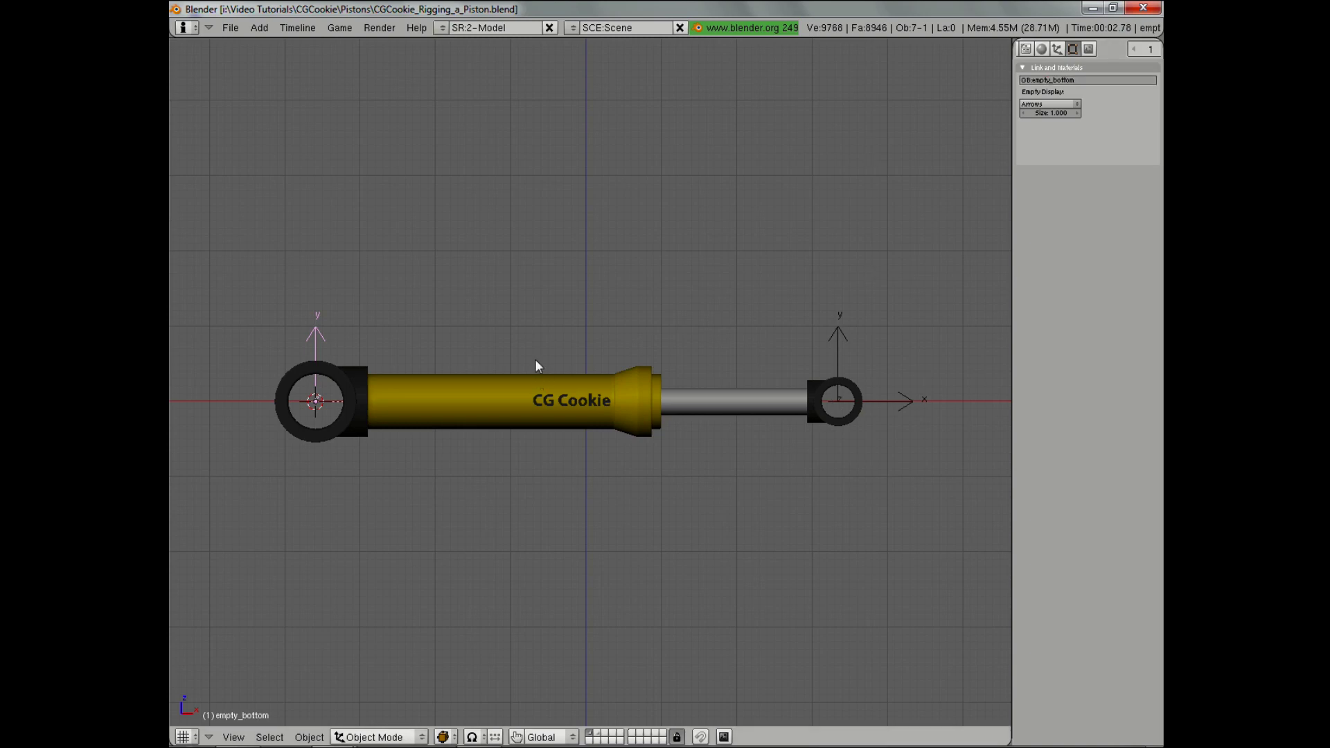
Select the top end cap and browse its constraint types without adding one.
key("a")
right_click(849, 417)
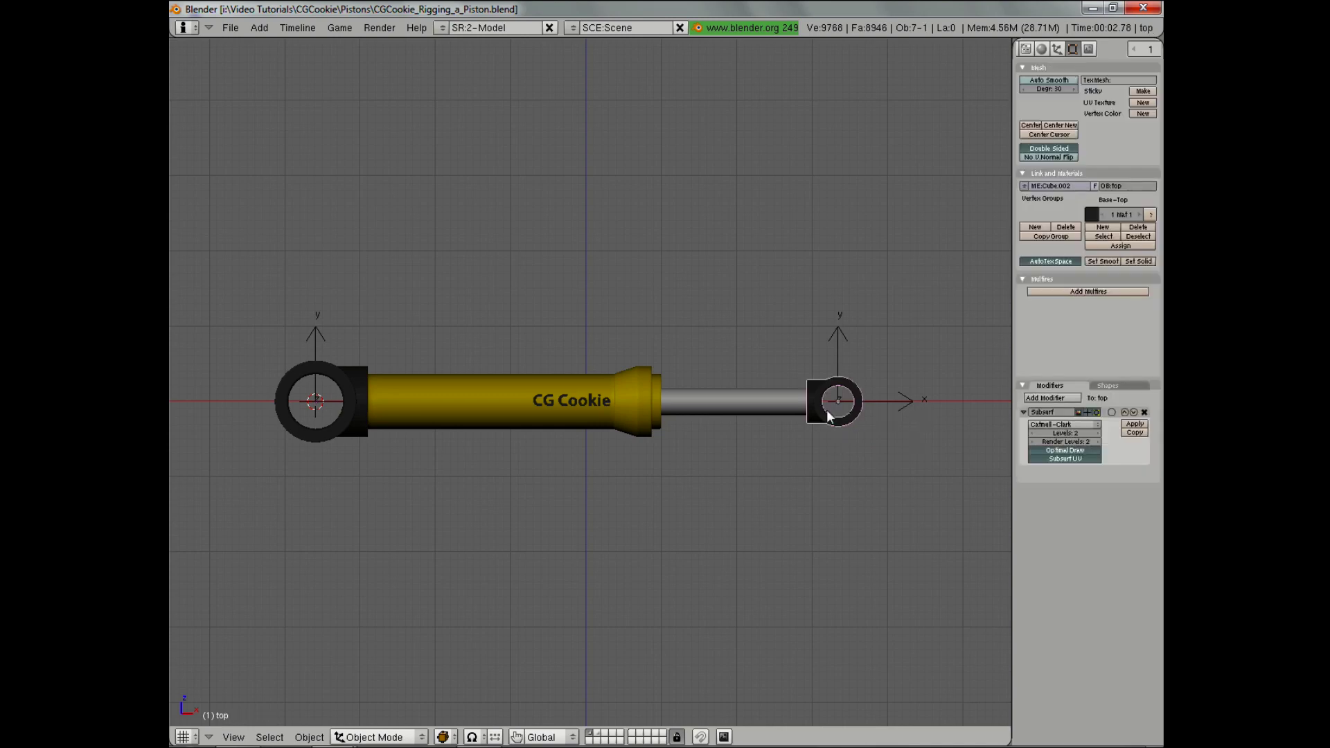
left_click(1057, 50)
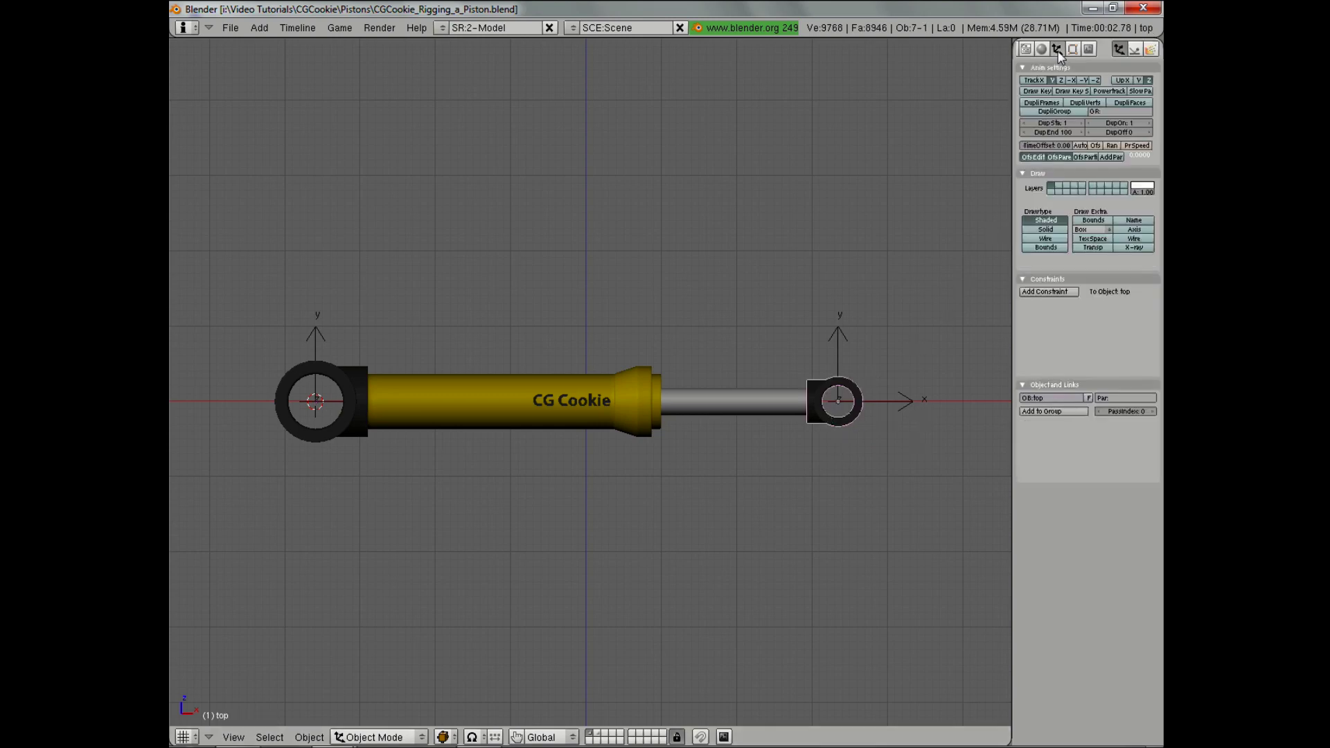
left_click(1050, 293)
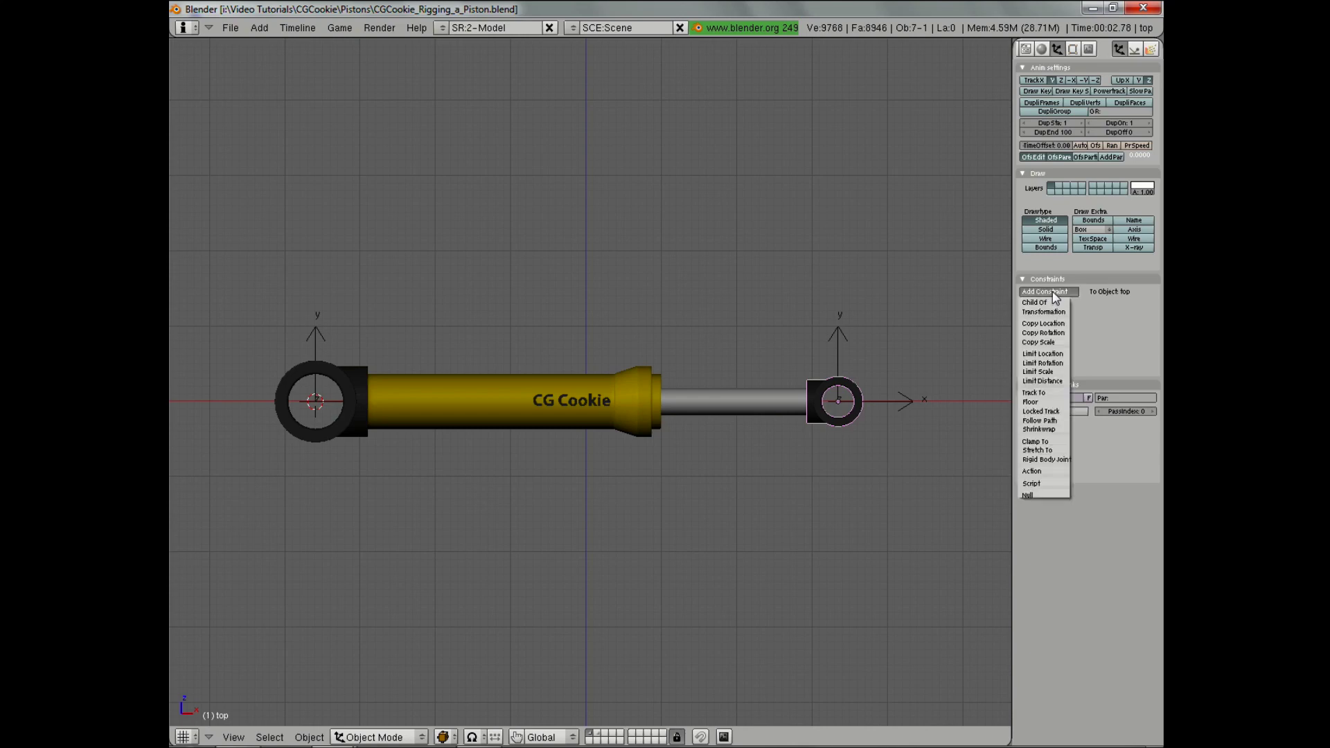
left_click(1050, 292)
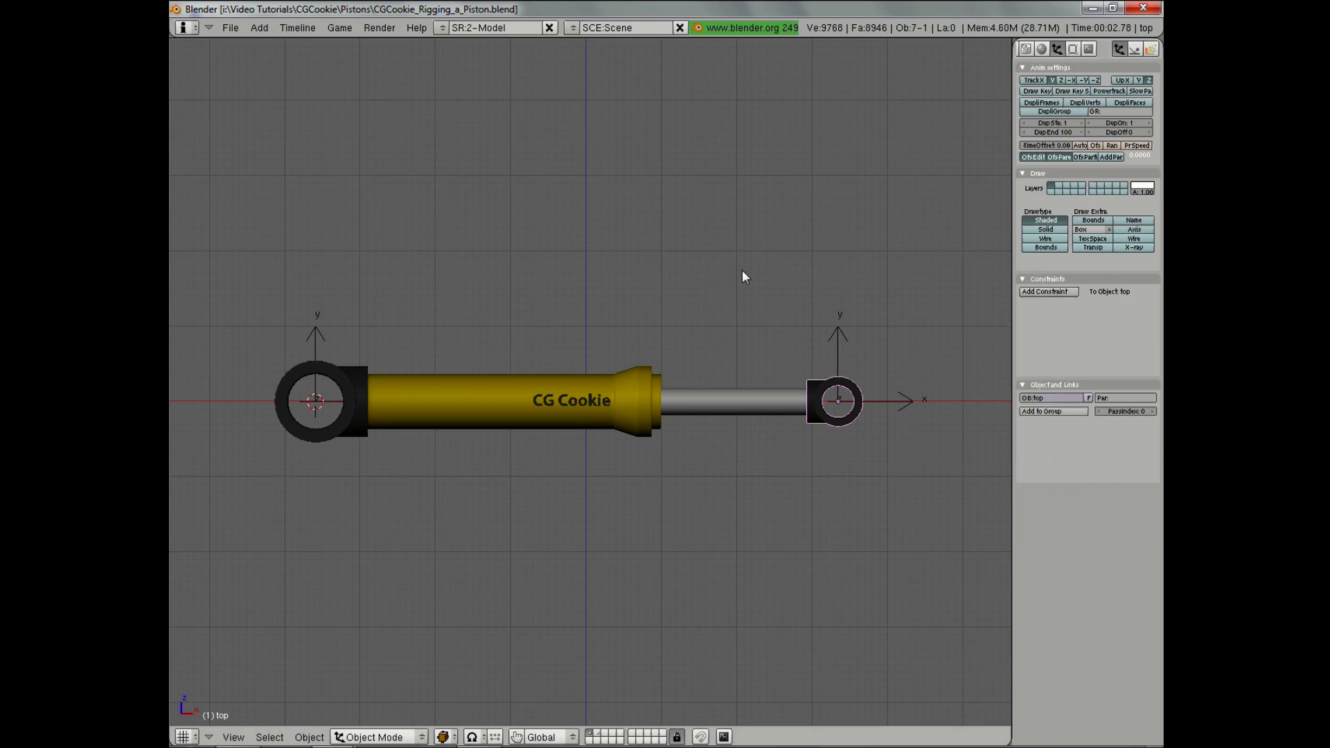
scroll(748, 304, "down", 2, "shift")
Switch to wireframe and select the top end cap together with empty_bottom.
key("z")
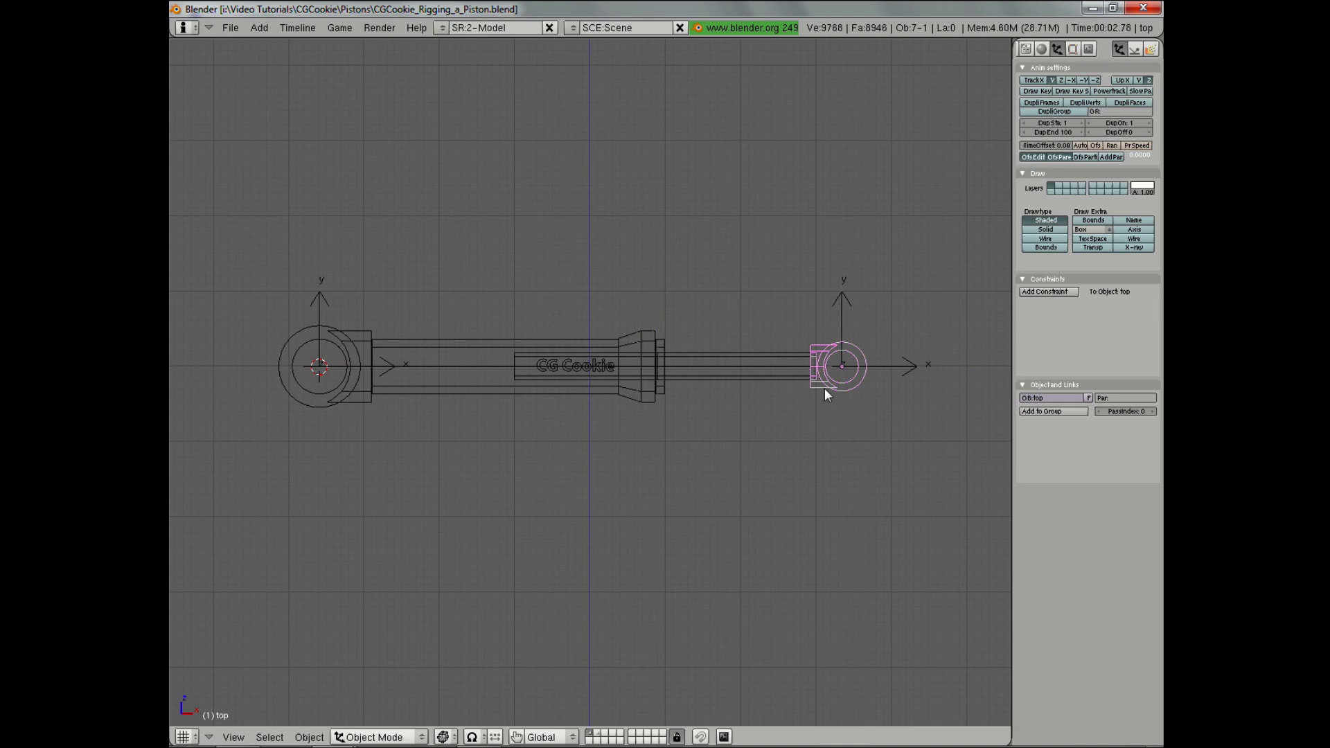
right_click(321, 311)
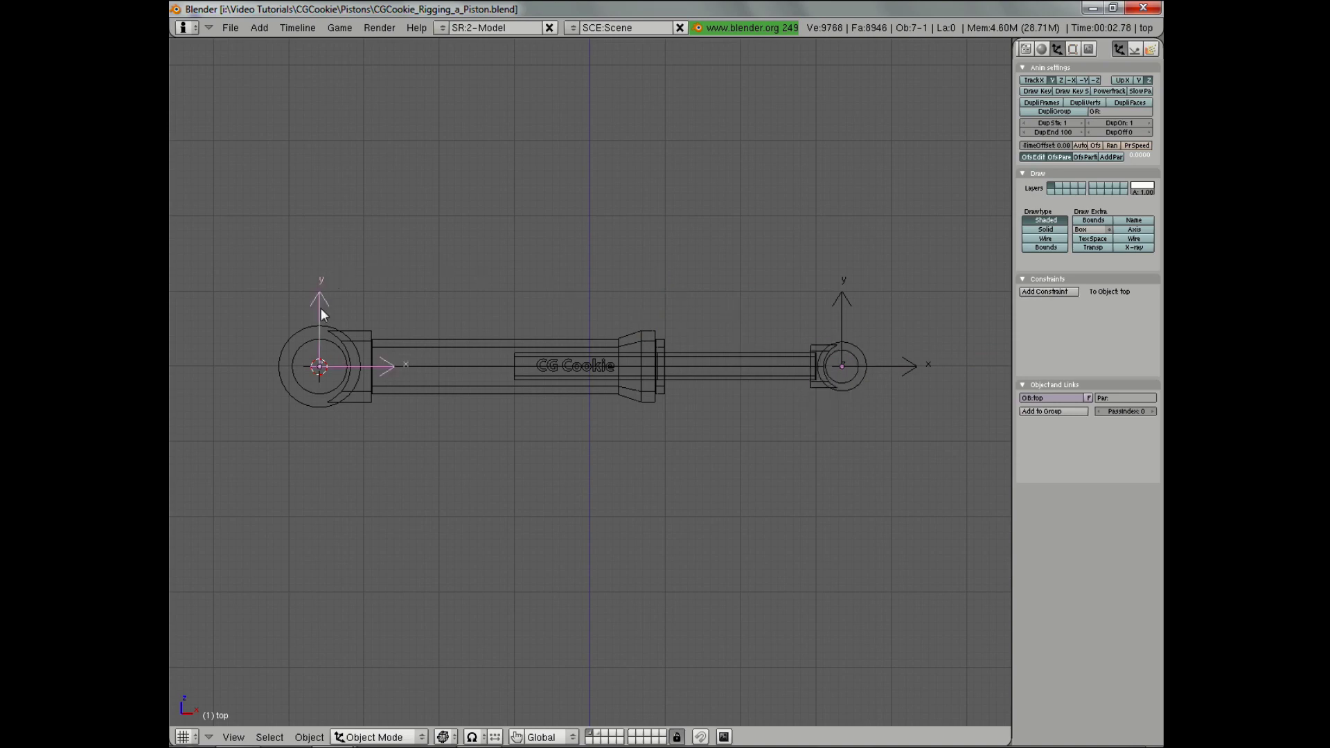
key("g")
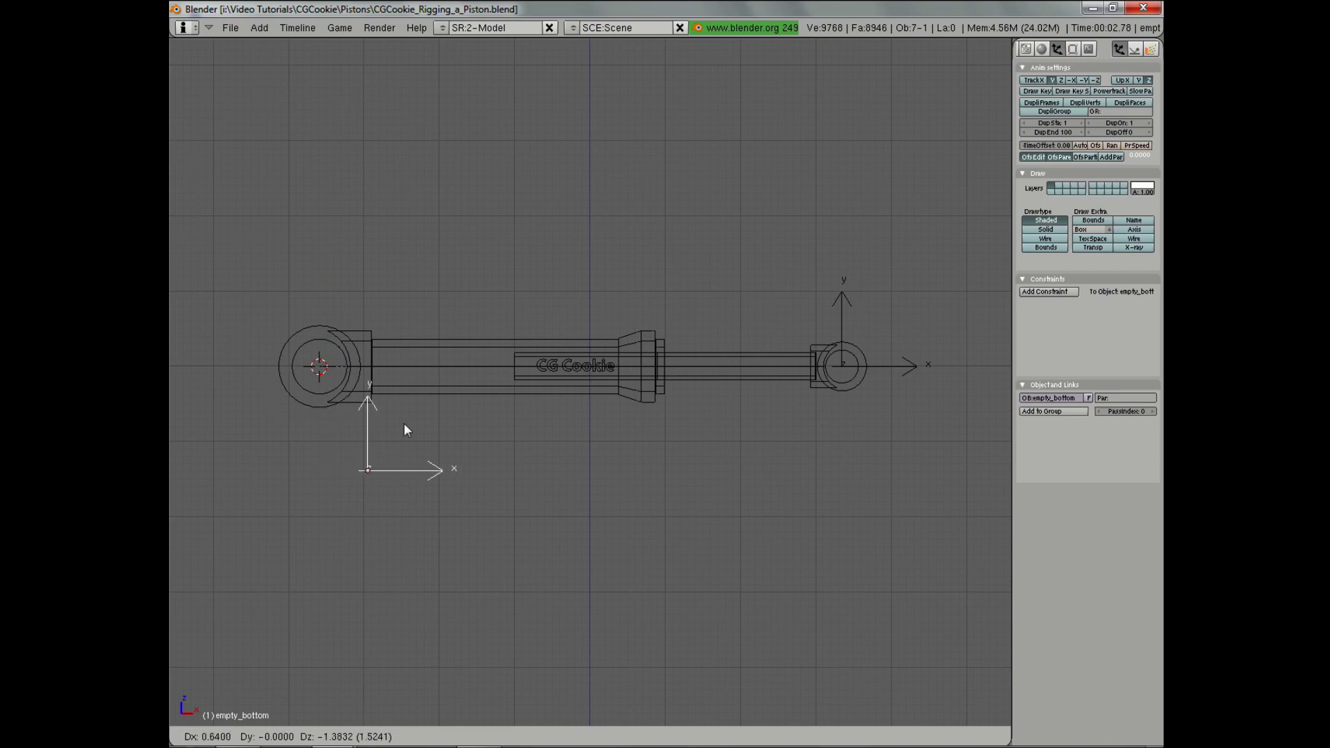
key("Escape")
right_click(844, 393)
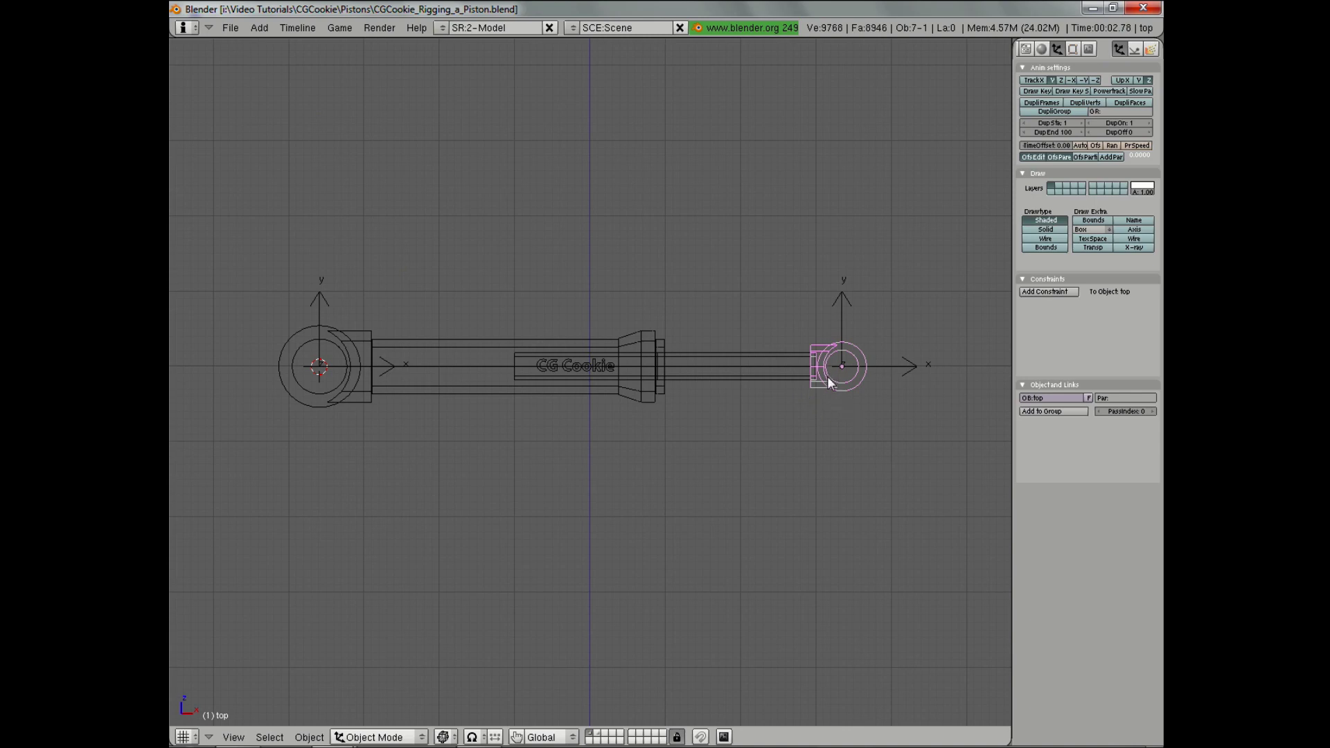
right_click(322, 296, "shift")
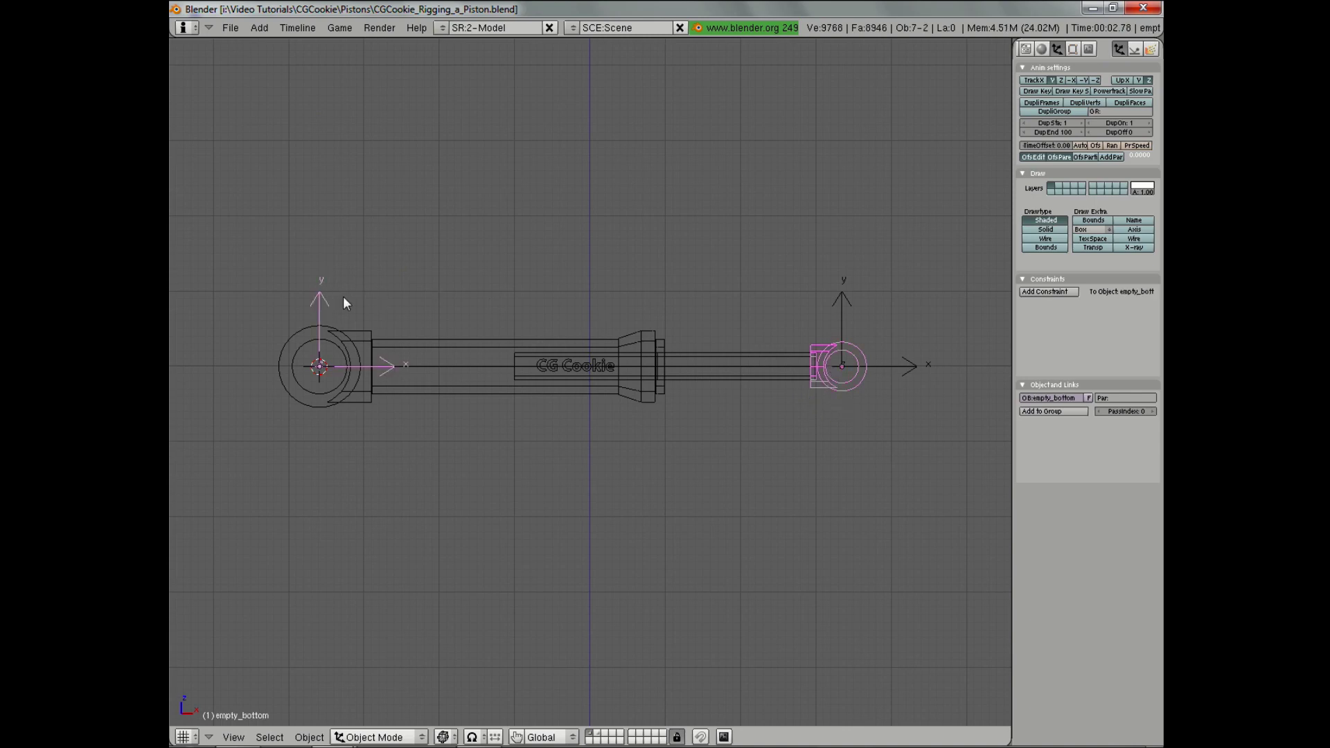
key("ctrl+t")
Add a TrackTo constraint on the top cap targeting empty_bottom and test it by grabbing the empty.
left_click(418, 271)
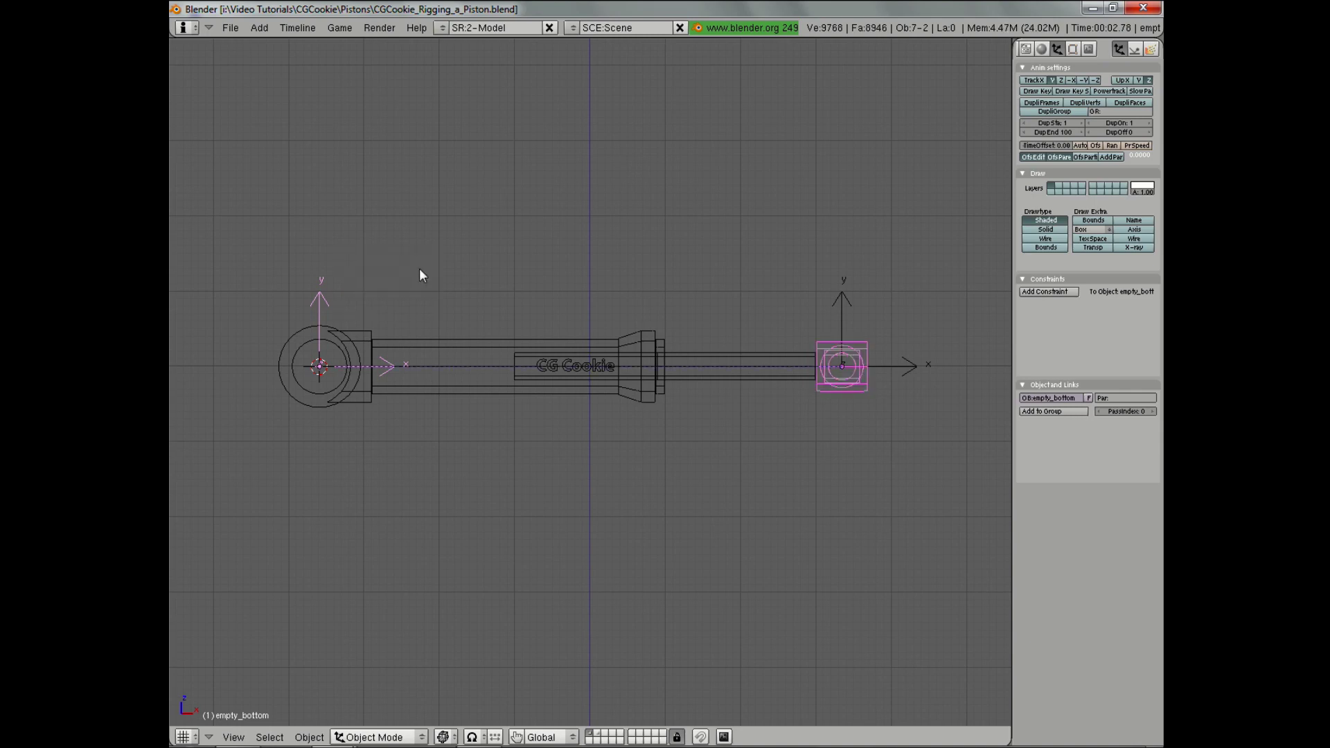
right_click(851, 388)
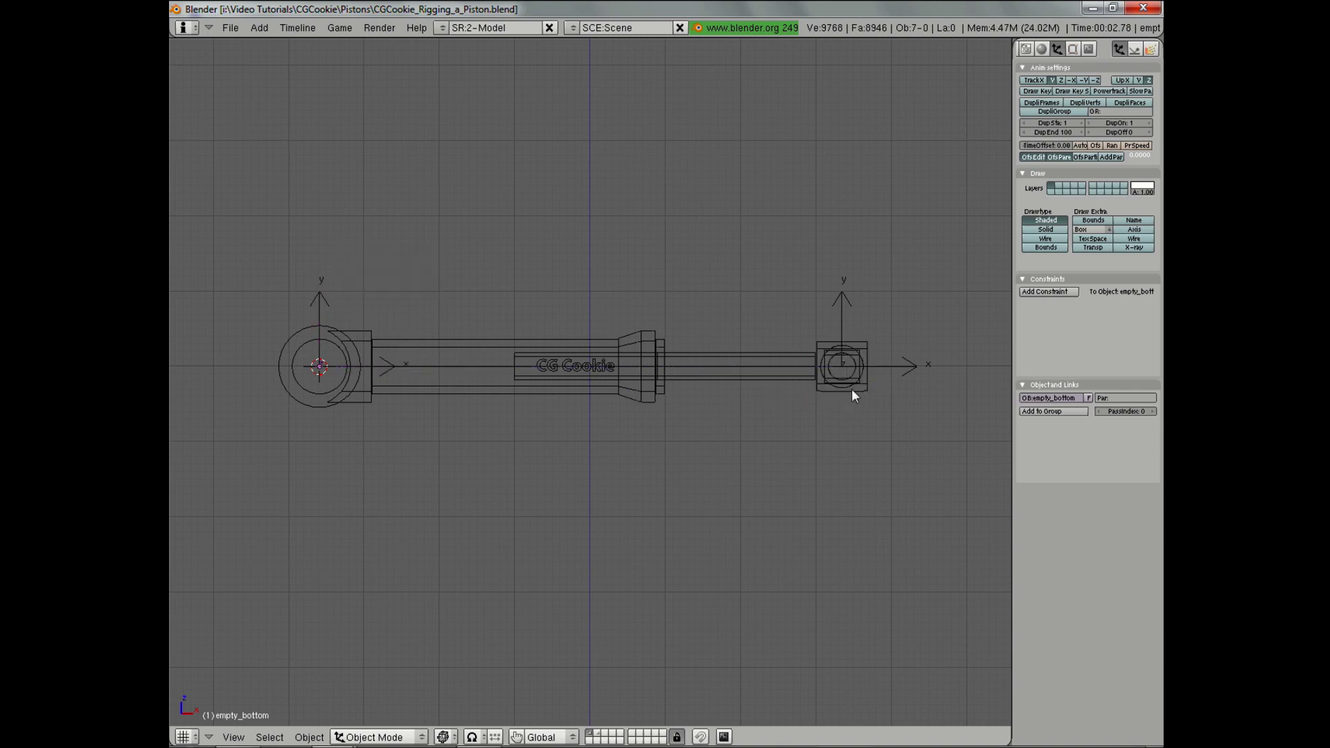
mouse_move(467, 345)
middle_mouse_down()
mouse_move(605, 384)
mouse_move(593, 534)
mouse_move(449, 416)
mouse_move(422, 356)
middle_mouse_up()
key("z")
right_click(329, 306)
key("g")
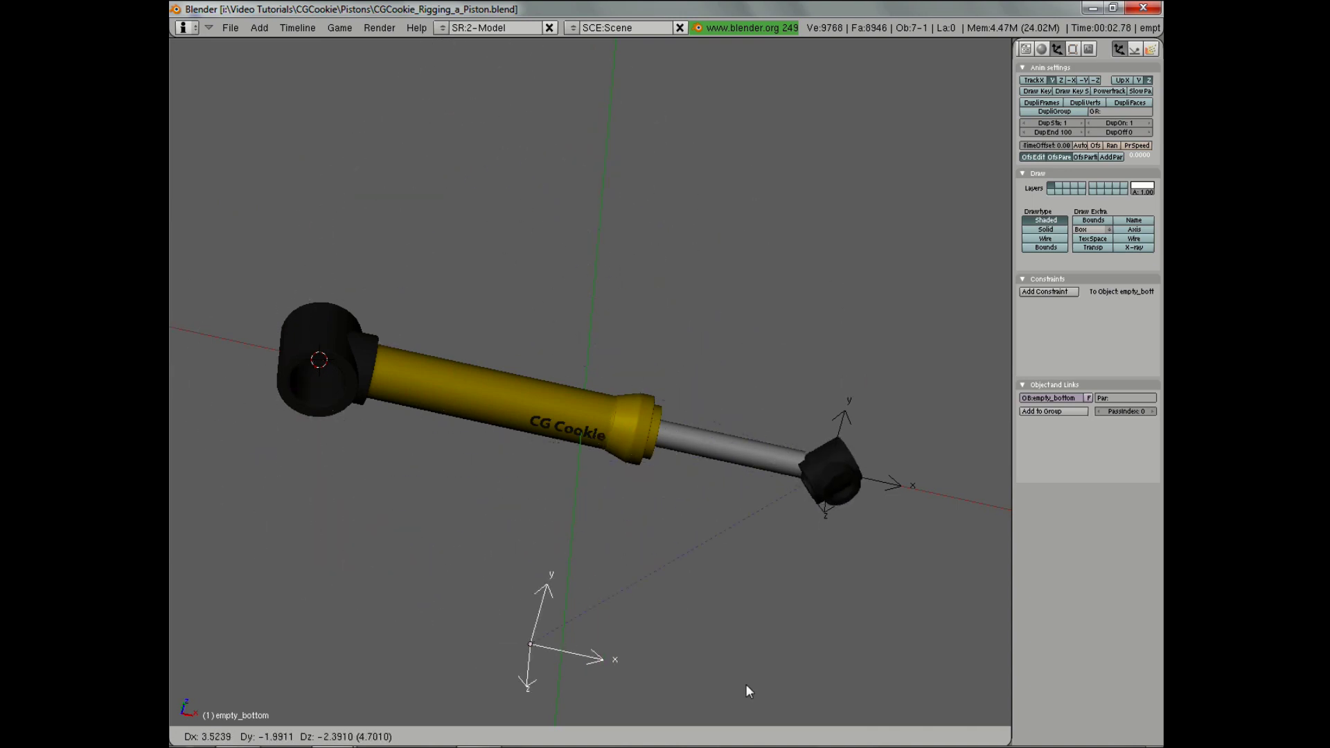
key("Escape")
key("KP_1")
key("z")
scroll(621, 406, "down", 1, "shift")
key("z")
Reselect the top end cap and orbit around it to inspect its orientation.
middle_click_drag(594, 273, 650, 474)
key("z")
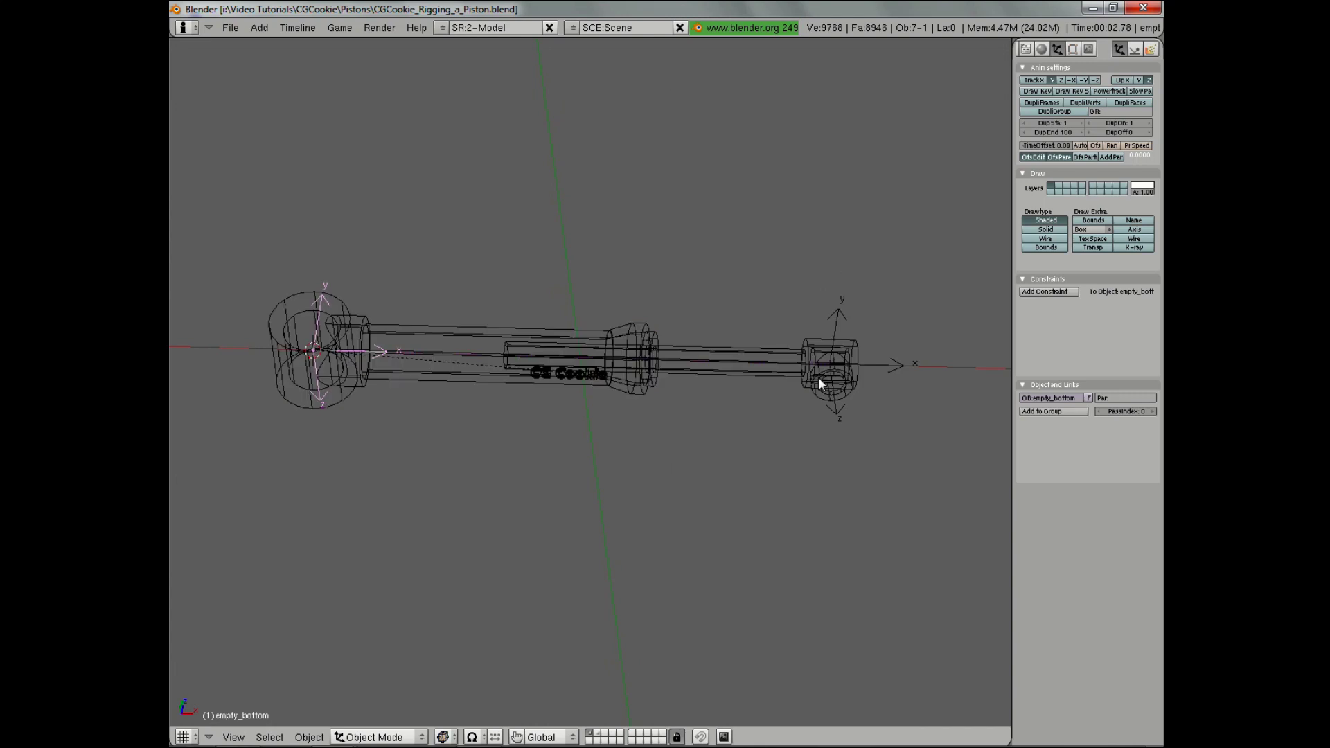
right_click(842, 381)
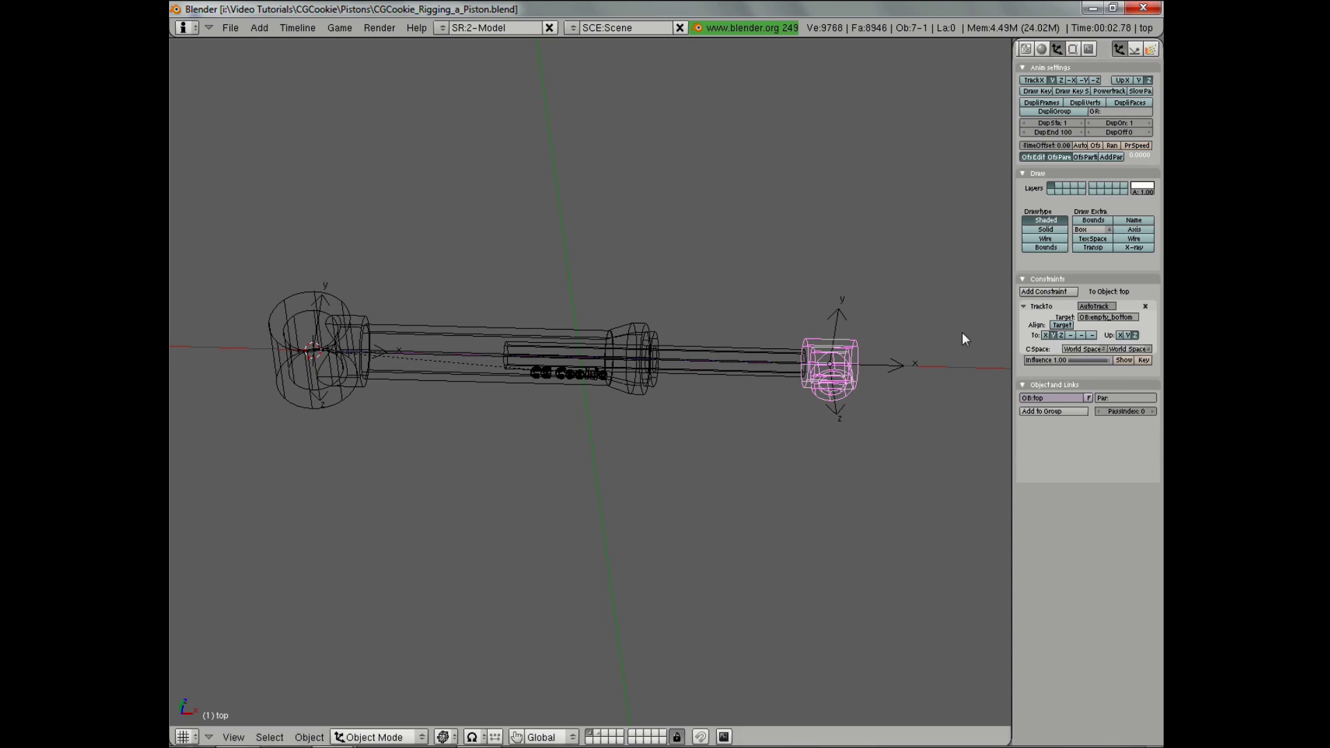
key("z")
mouse_move(483, 396)
middle_mouse_down()
mouse_move(546, 373)
mouse_move(512, 351)
middle_mouse_up()
middle_click_drag(572, 405, 568, 357)
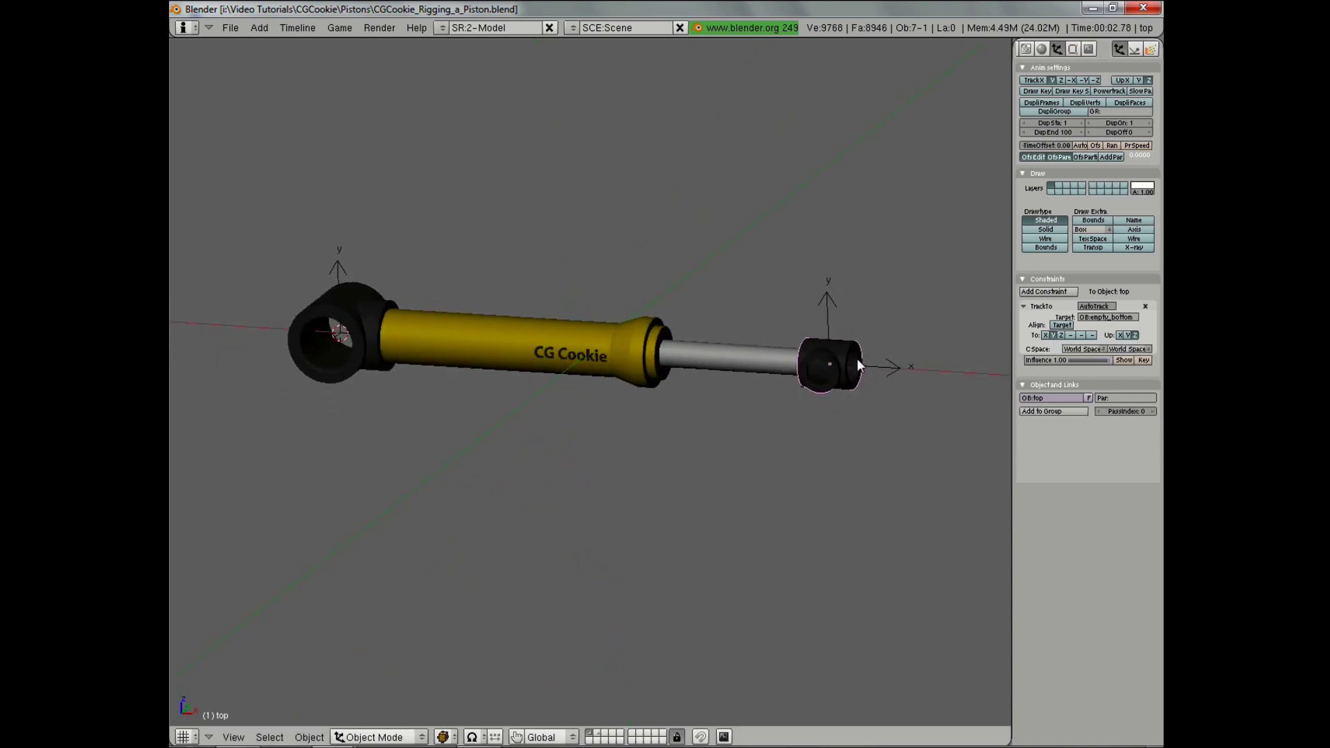
scroll(1079, 358, "up", 2)
scroll(1080, 374, "up", 2)
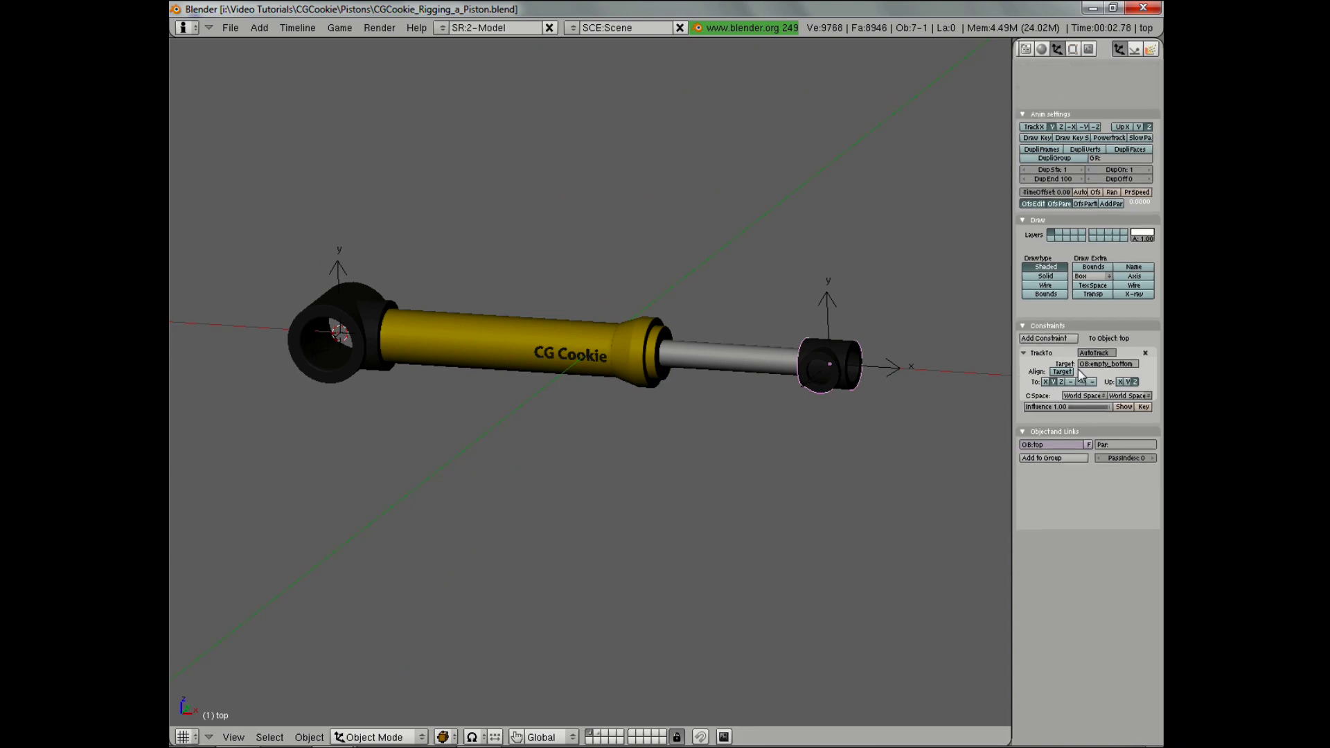
Set the TrackTo constraint's To axis to -X and widen the settings panel.
left_click(1046, 383)
left_click(1046, 384)
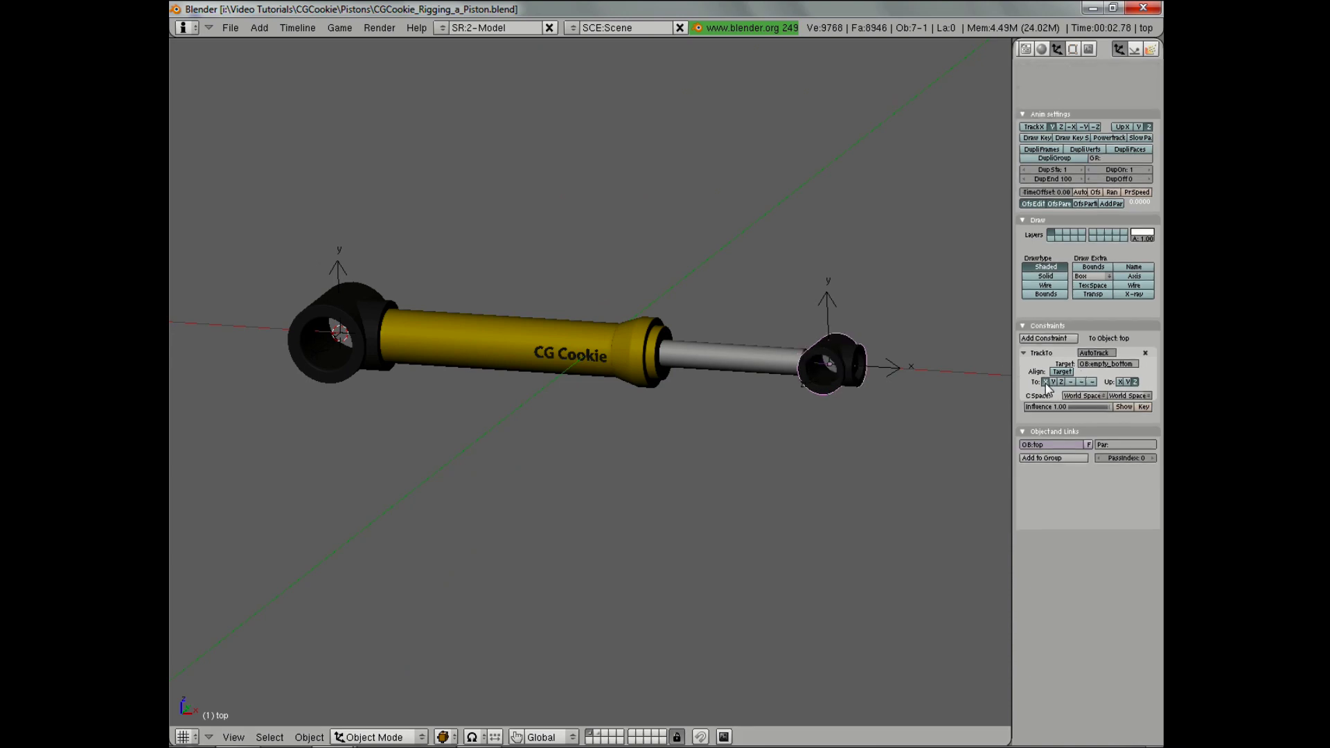
key("z")
key("z")
left_click(1070, 382)
mouse_move(1087, 416)
middle_mouse_down("ctrl")
mouse_move(1061, 524)
mouse_move(1075, 587)
mouse_move(1075, 541)
mouse_move(1023, 495)
middle_mouse_up("ctrl")
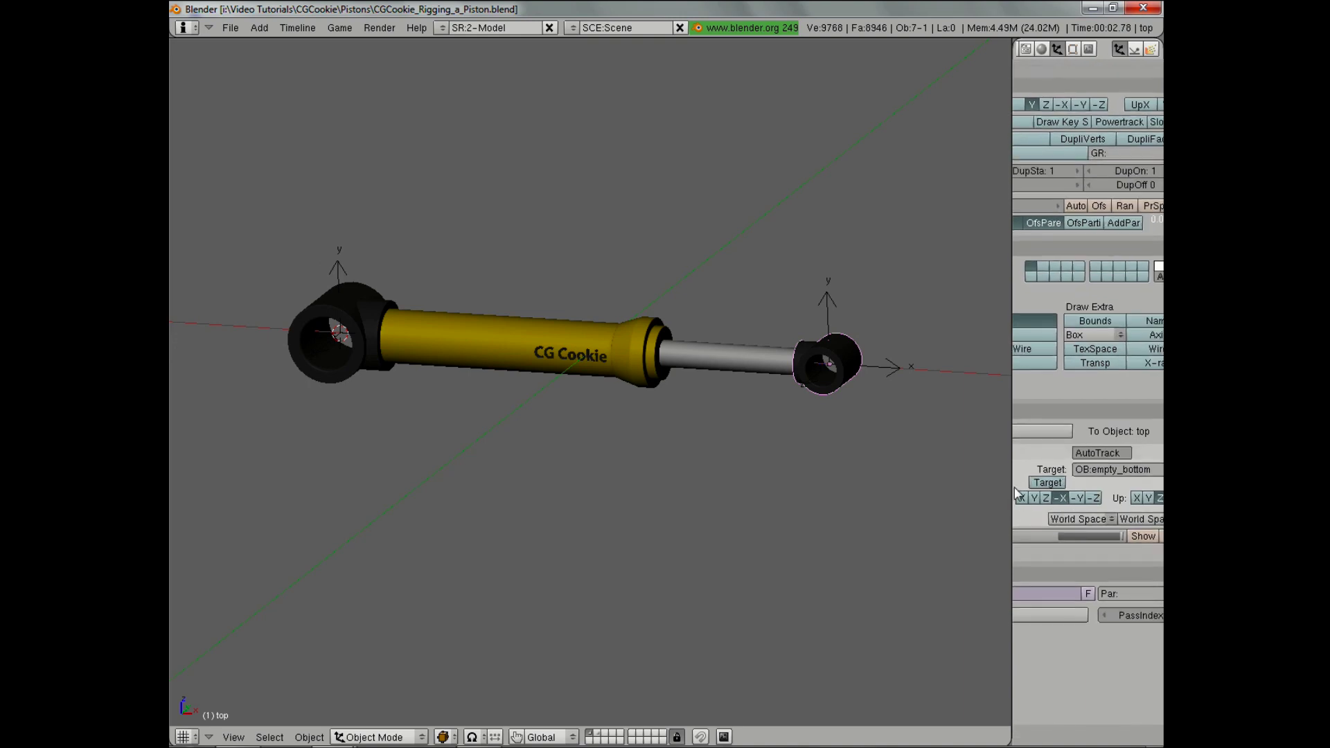
left_click_drag(1012, 493, 931, 493)
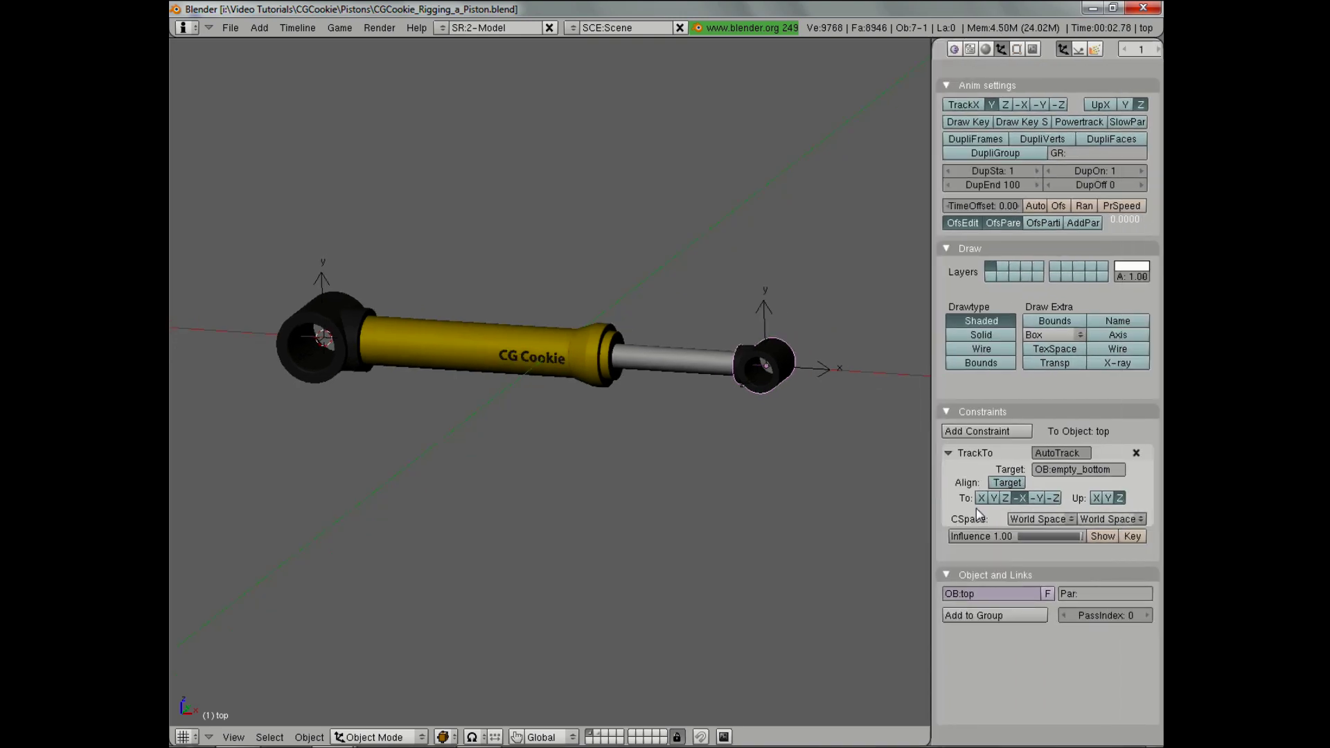
Turn on Draw Extra Axis so the top cap shows its own axes.
middle_click_drag(698, 358, 696, 392)
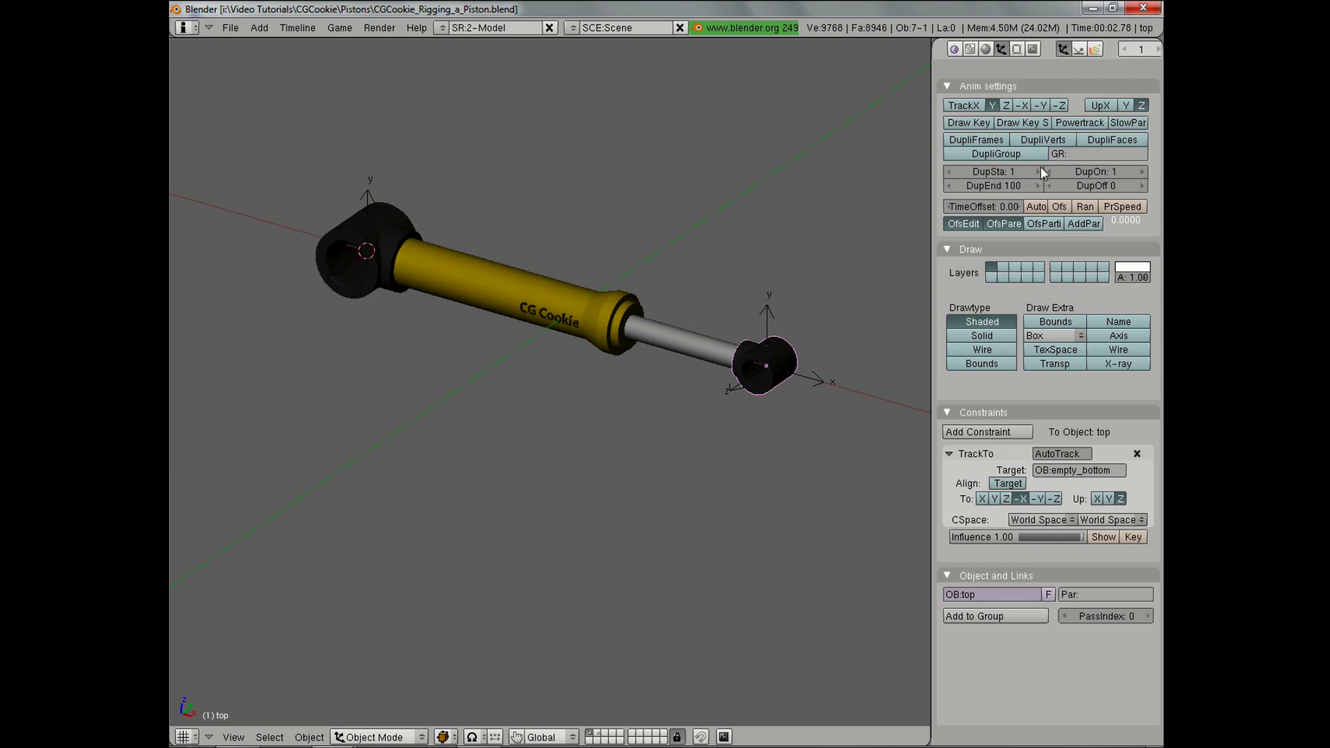
left_click(1118, 335)
scroll(792, 441, "up", 2)
key("z")
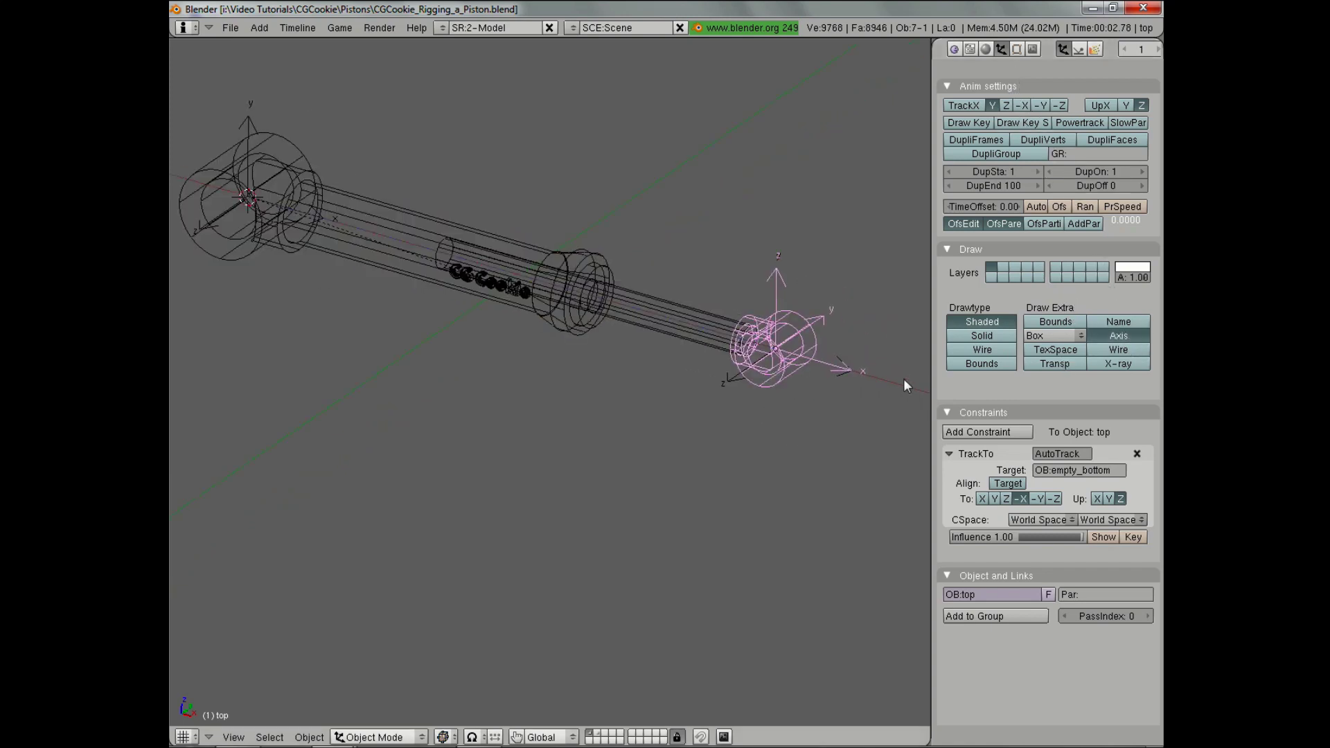
scroll(823, 377, "down", 2)
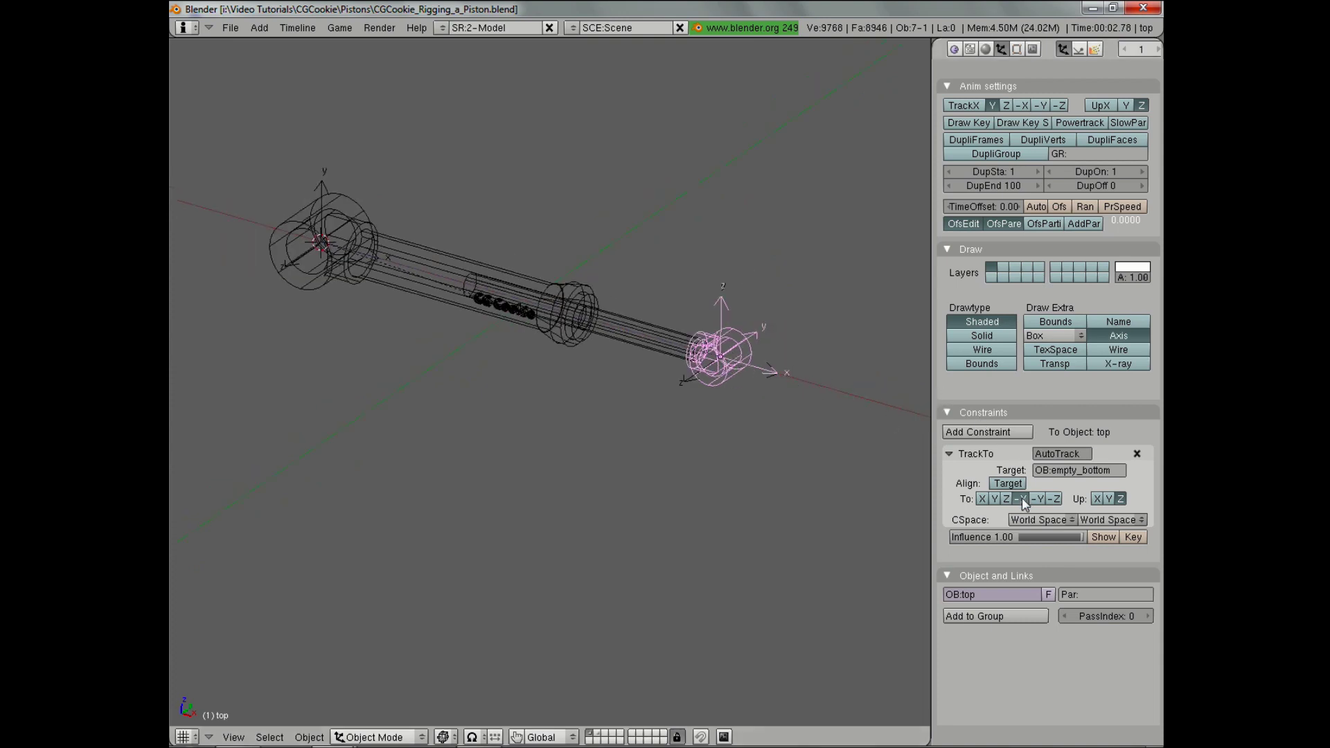
Move empty_bottom to a new position away from the piston.
key("z")
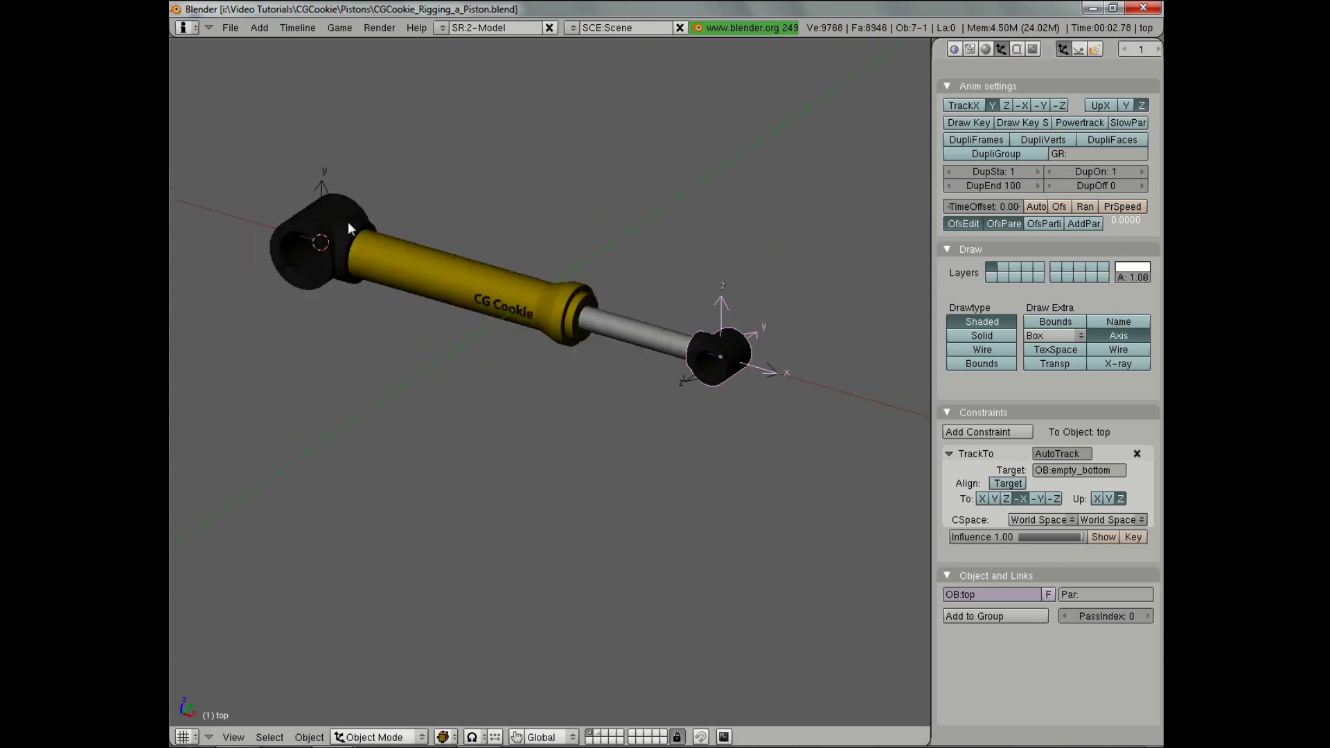
right_click(316, 189)
scroll(372, 368, "down", 3)
middle_click_drag(371, 375, 432, 410)
key("g")
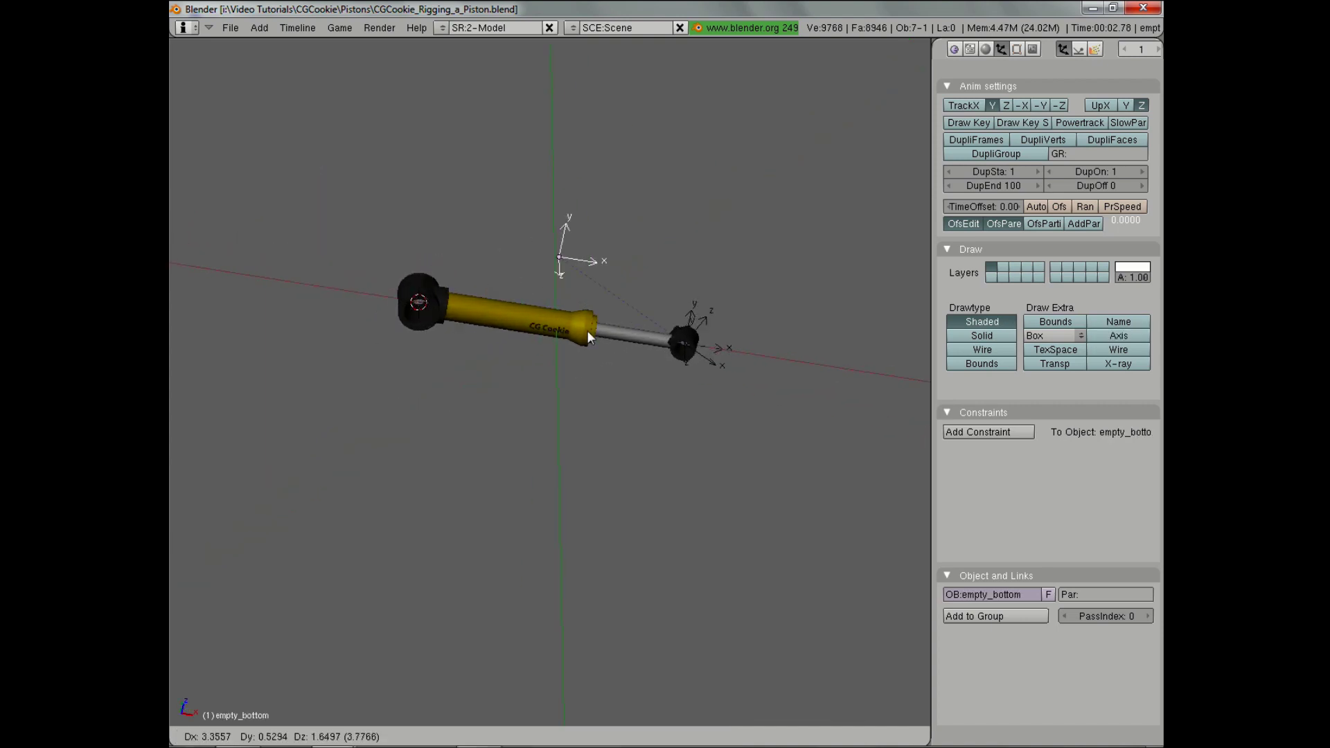
left_click_drag(486, 643, 633, 280)
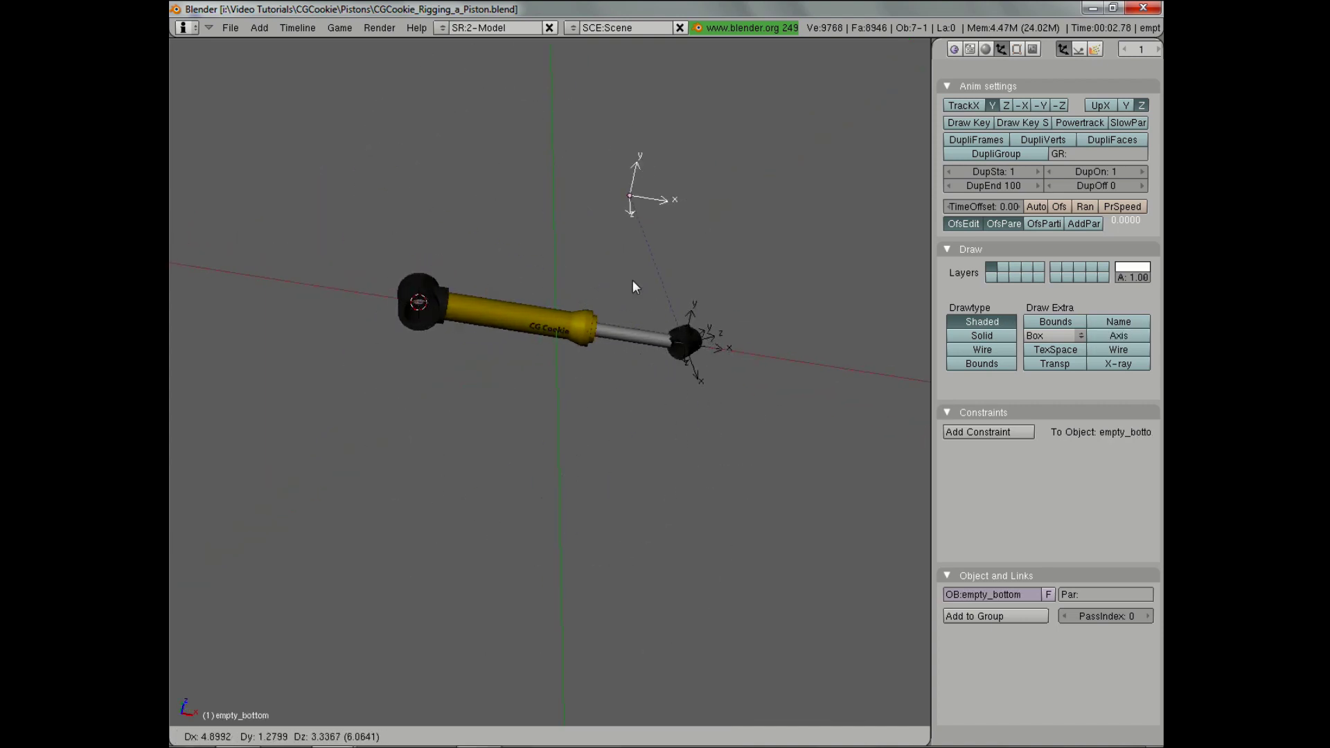
left_click(376, 326)
Select the top end cap and turn off its extra axis display.
mouse_move(621, 358)
middle_mouse_down()
mouse_move(475, 332)
mouse_move(519, 318)
mouse_move(443, 284)
middle_mouse_up()
key("z")
right_click(445, 286)
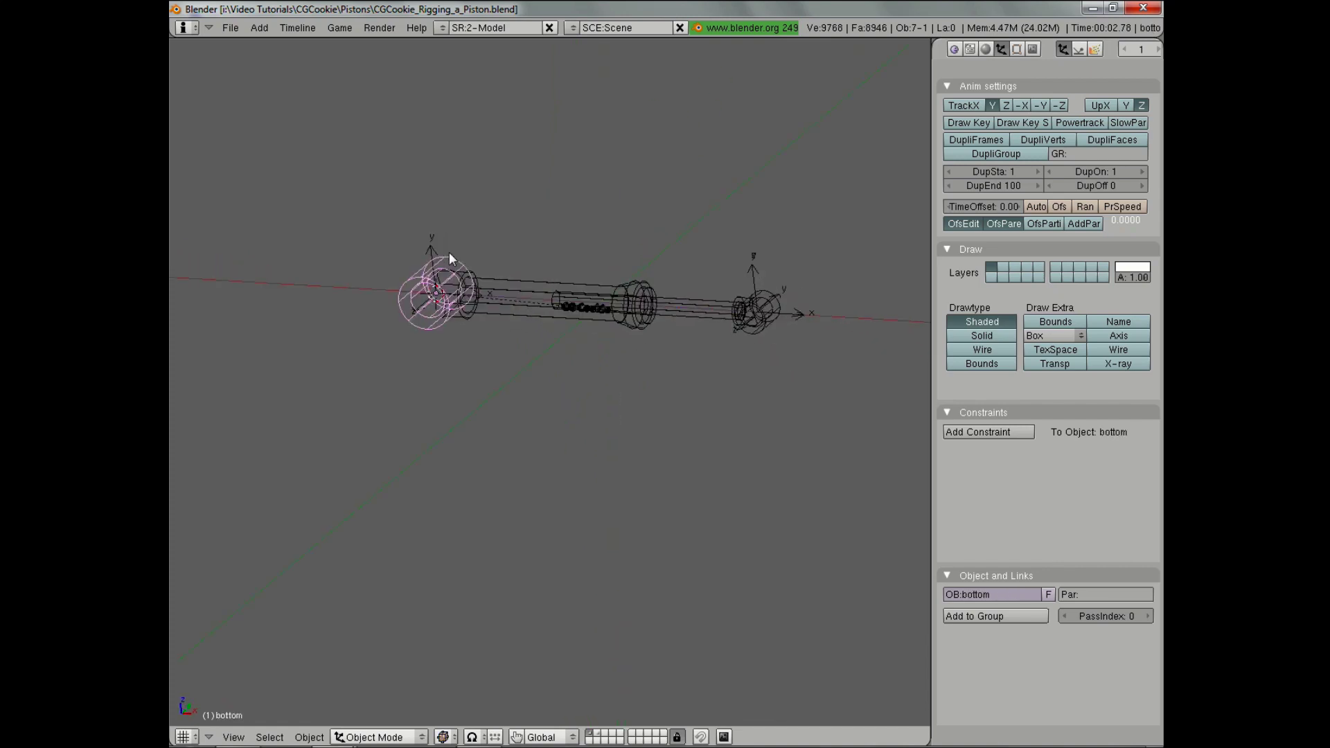
key("z")
right_click(755, 270)
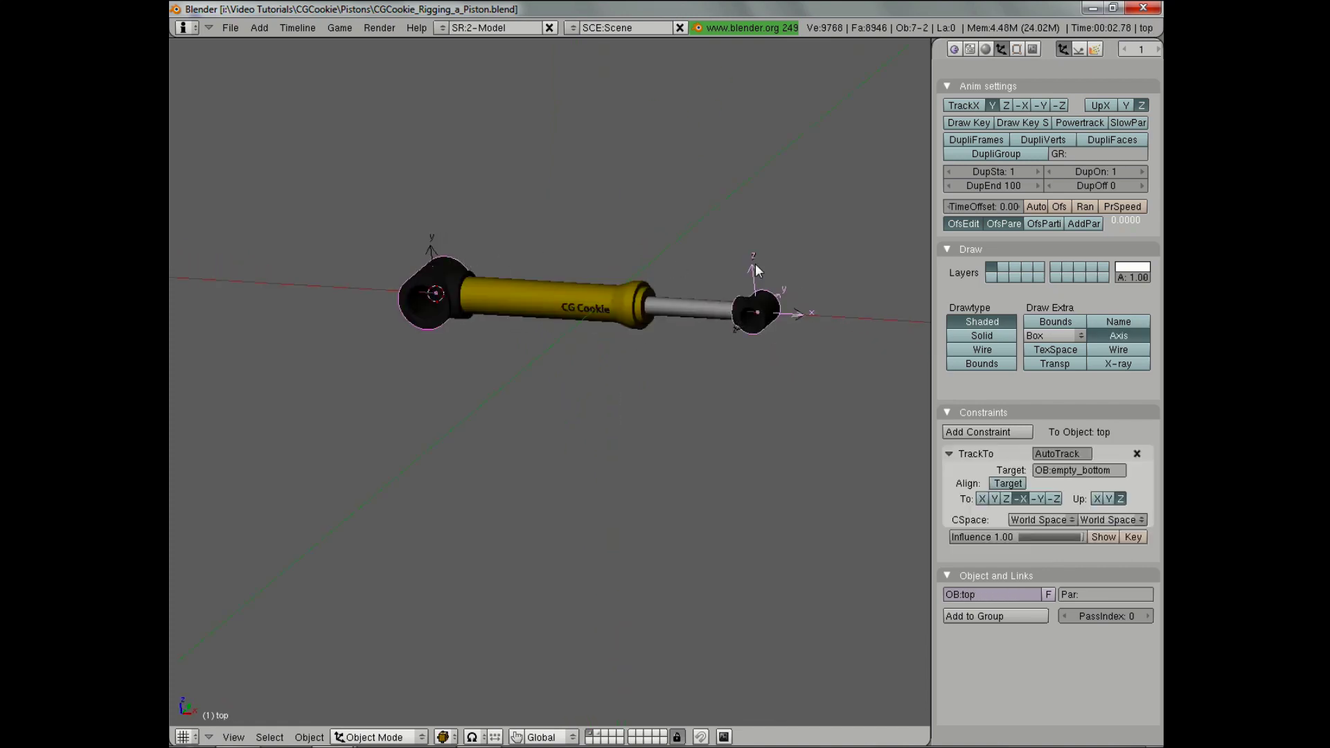
middle_click_drag(732, 292, 663, 309, "shift")
key("z")
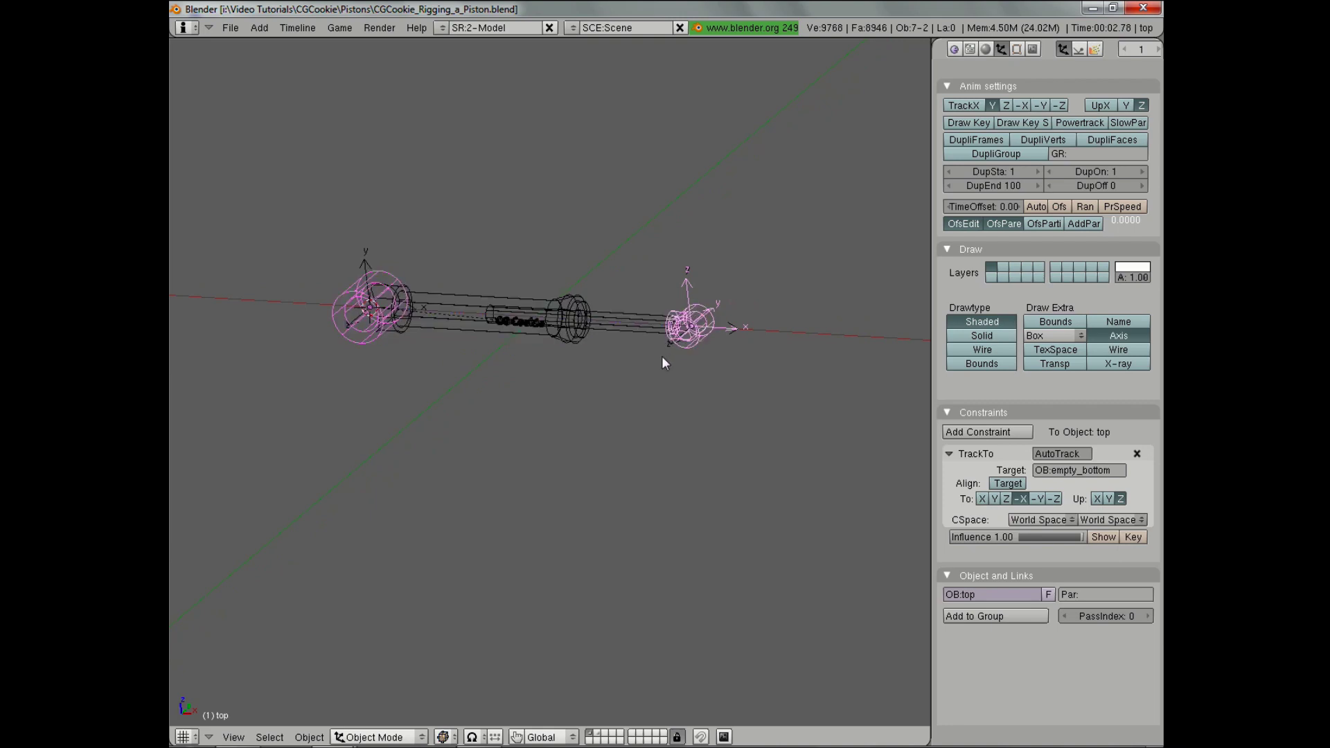
right_click(688, 318)
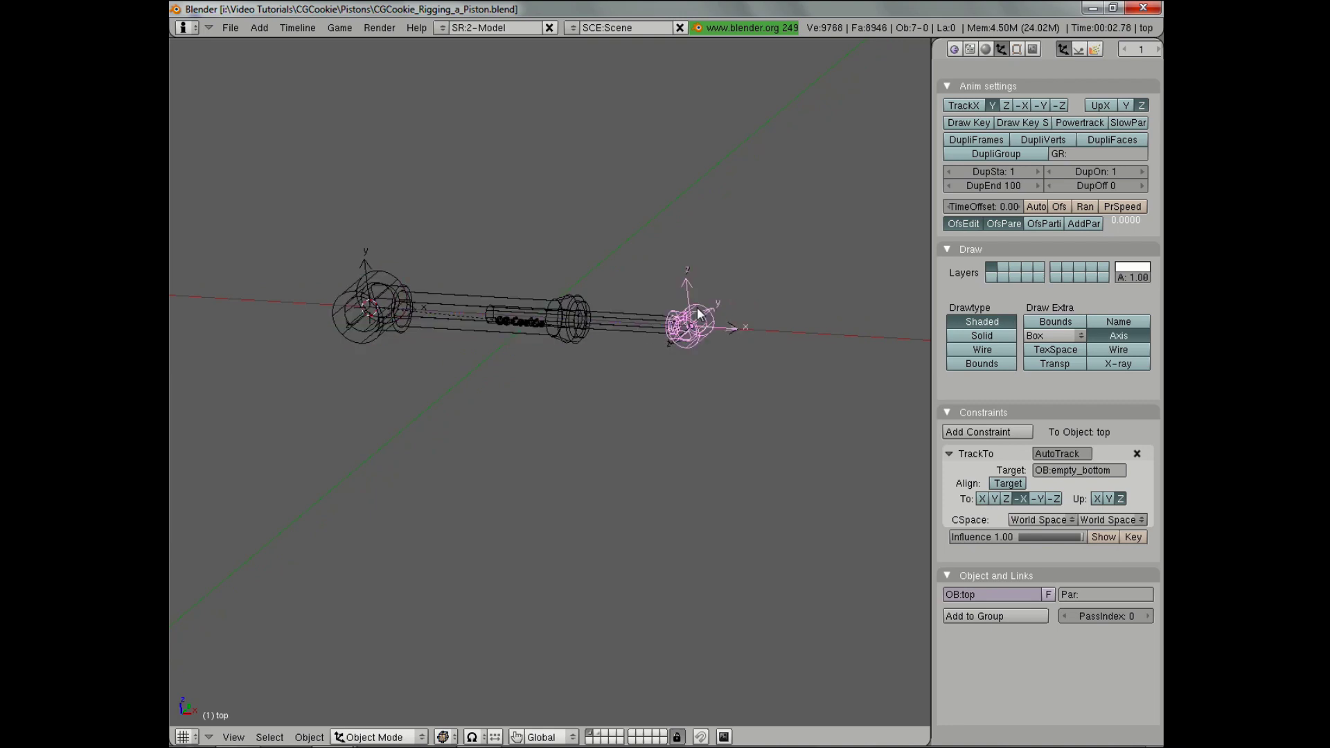
left_click(1106, 335)
Select the bottom cylinder and add empty_top to the selection.
right_click(376, 266)
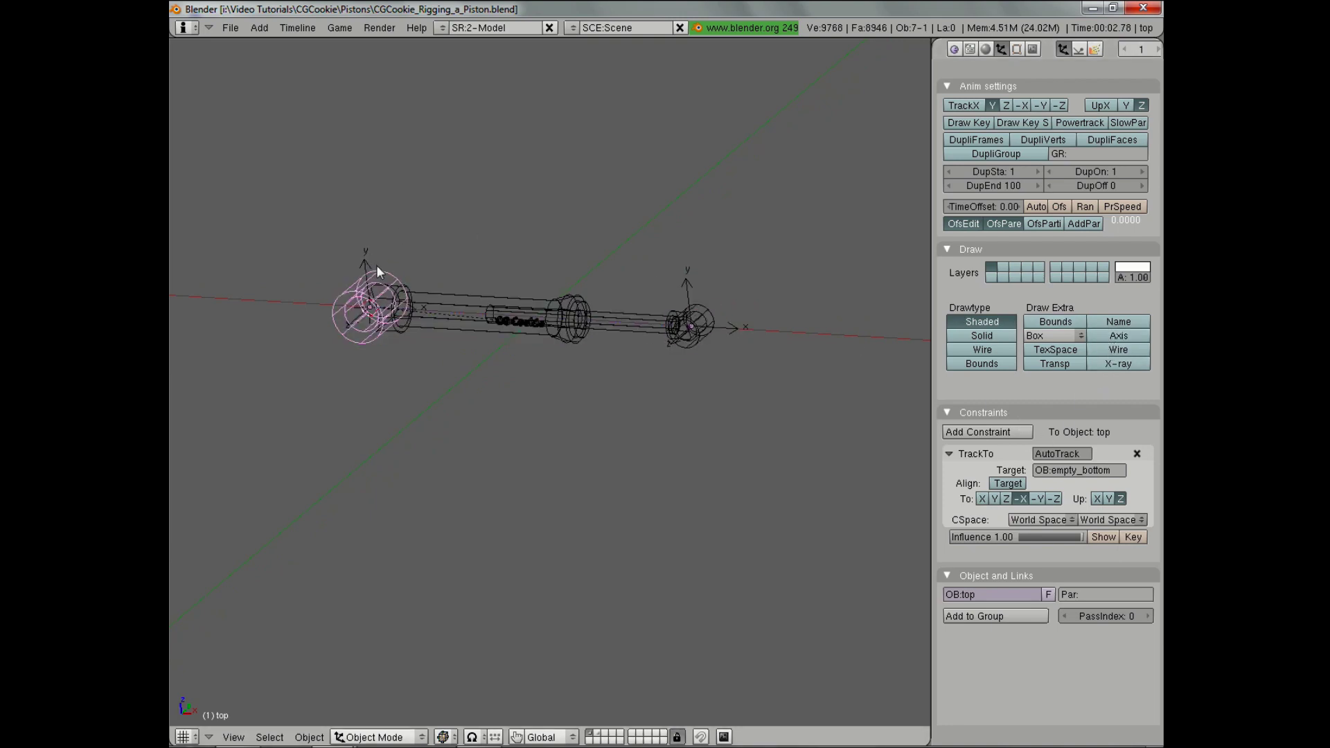
key("z")
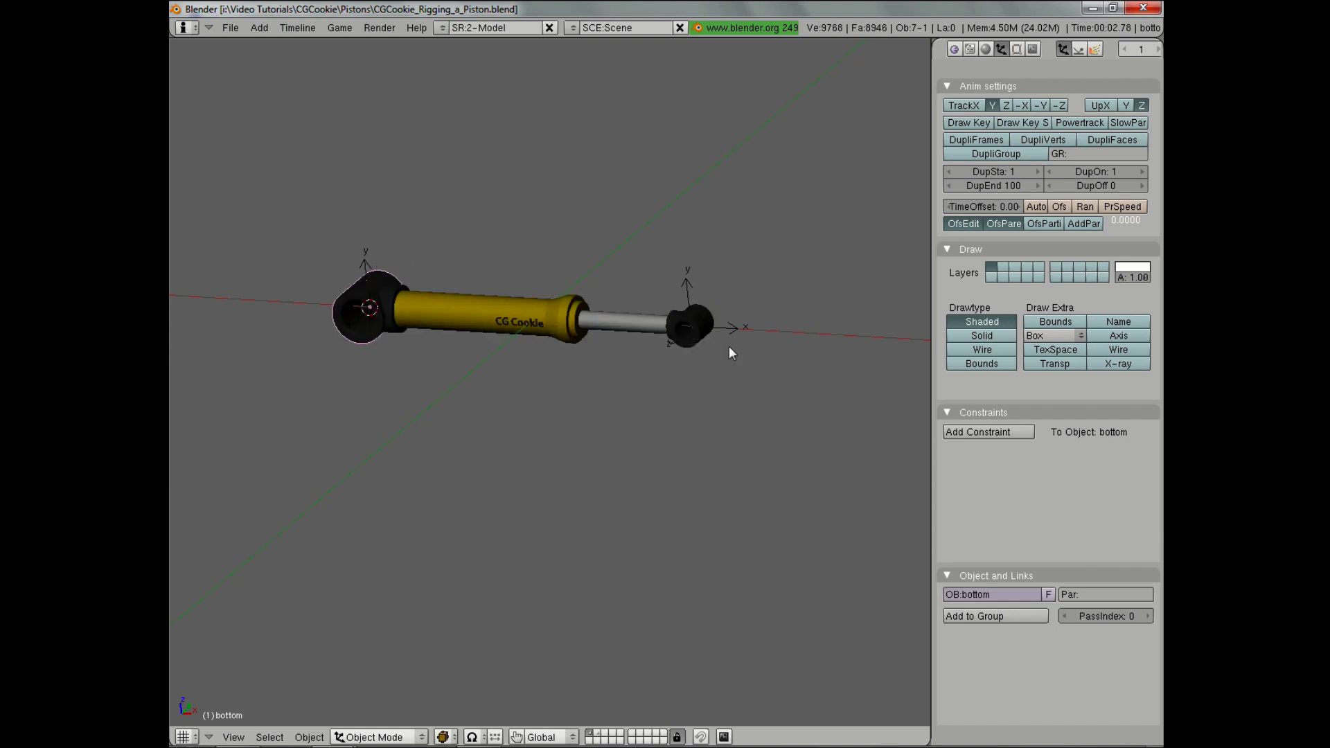
key("z")
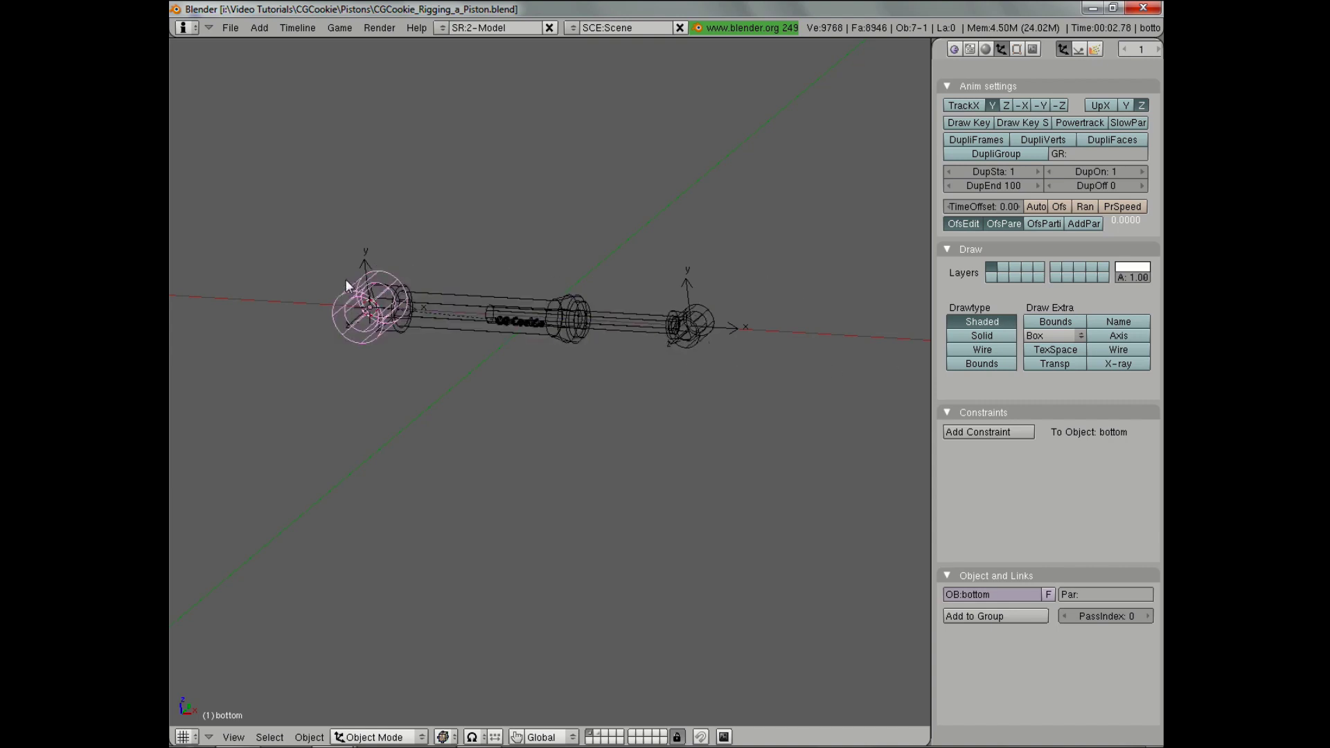
right_click(697, 317, "shift")
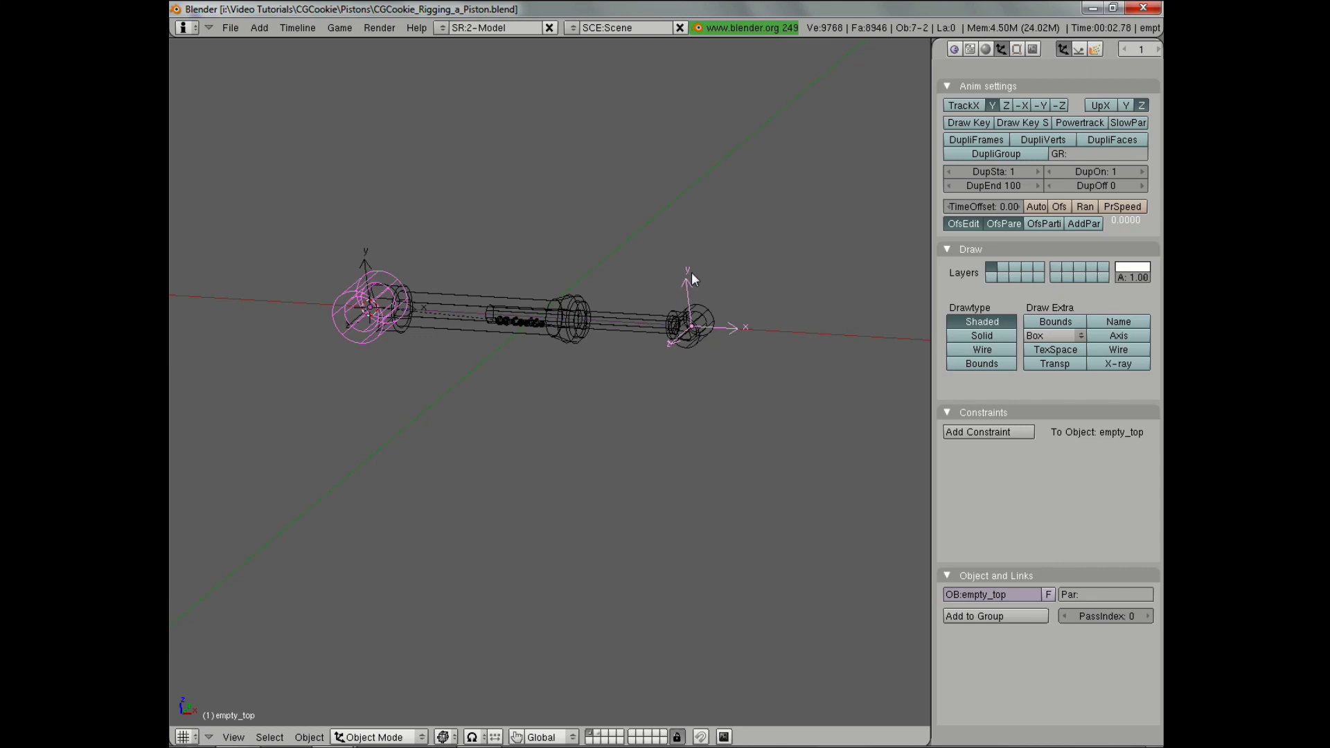
Give the bottom cylinder a TrackTo constraint targeting empty_top, tracking along X.
key("ctrl+t")
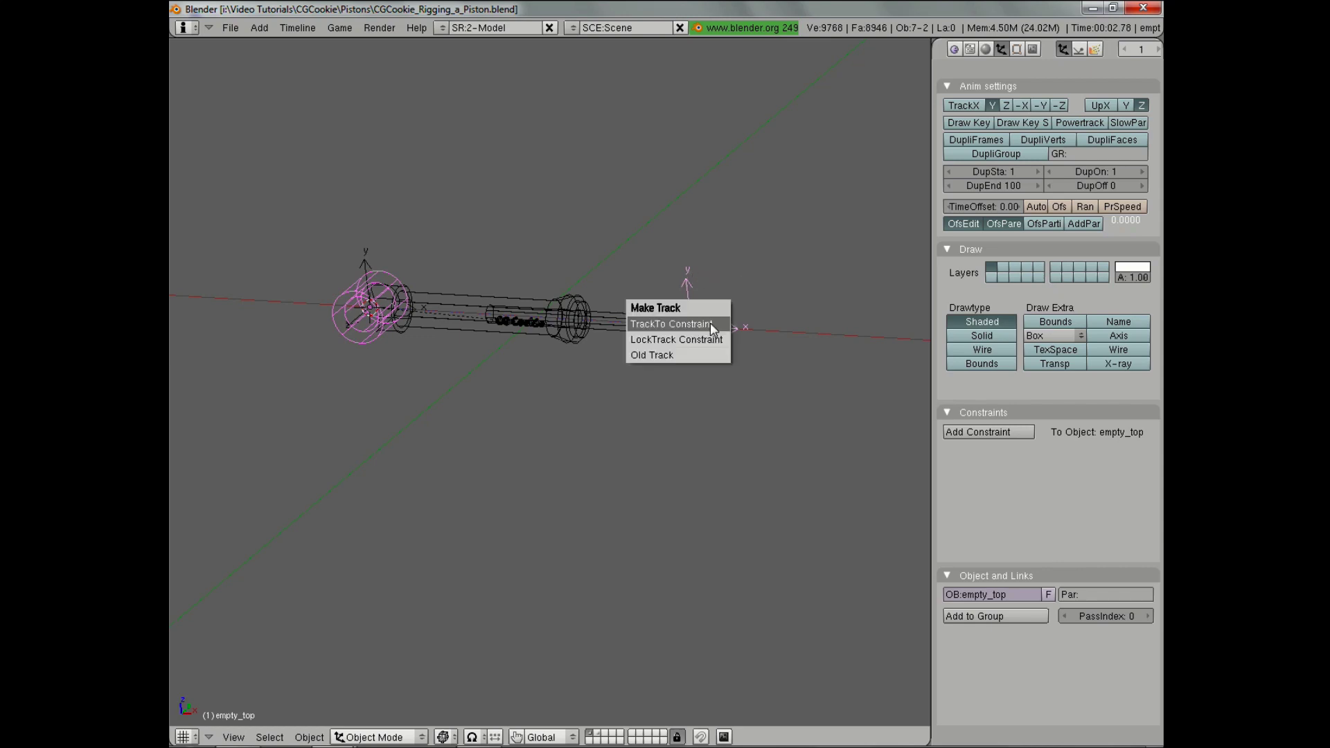
left_click(709, 323)
key("z")
key("z")
right_click(343, 308)
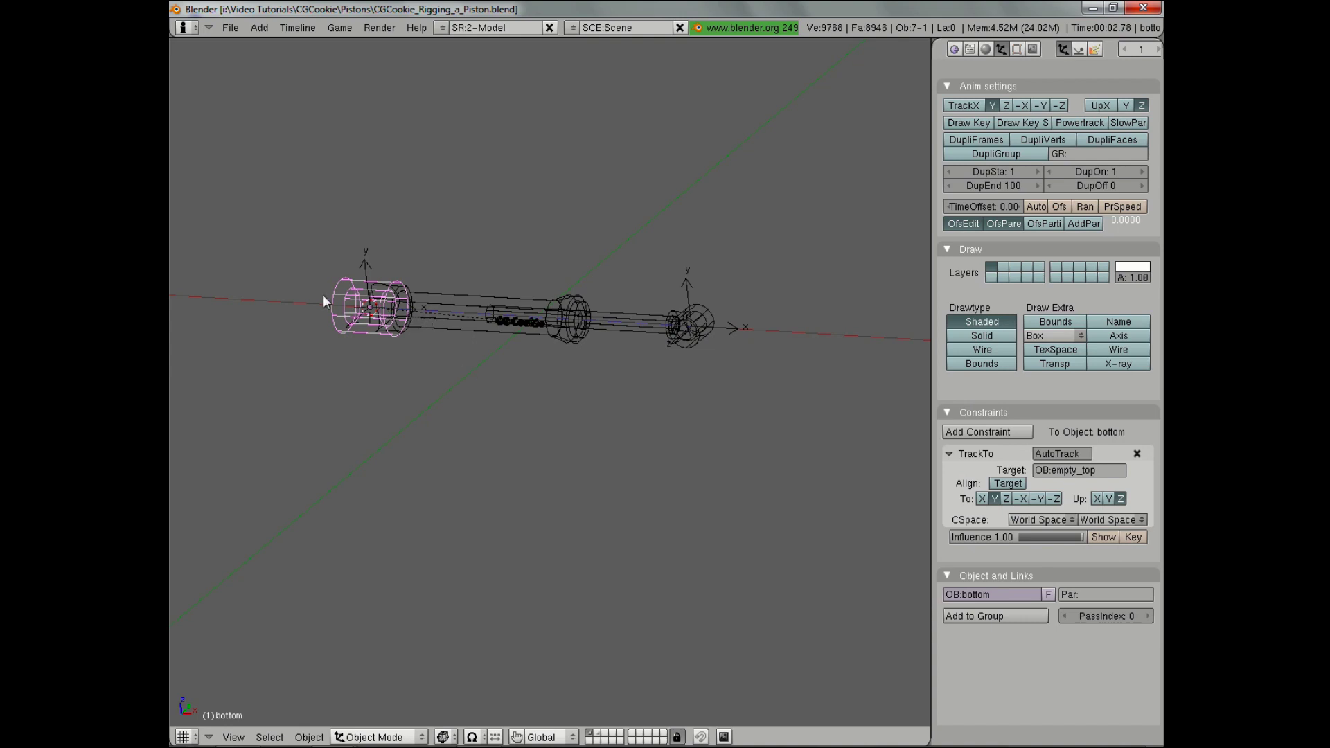
middle_click_drag(749, 334, 693, 334)
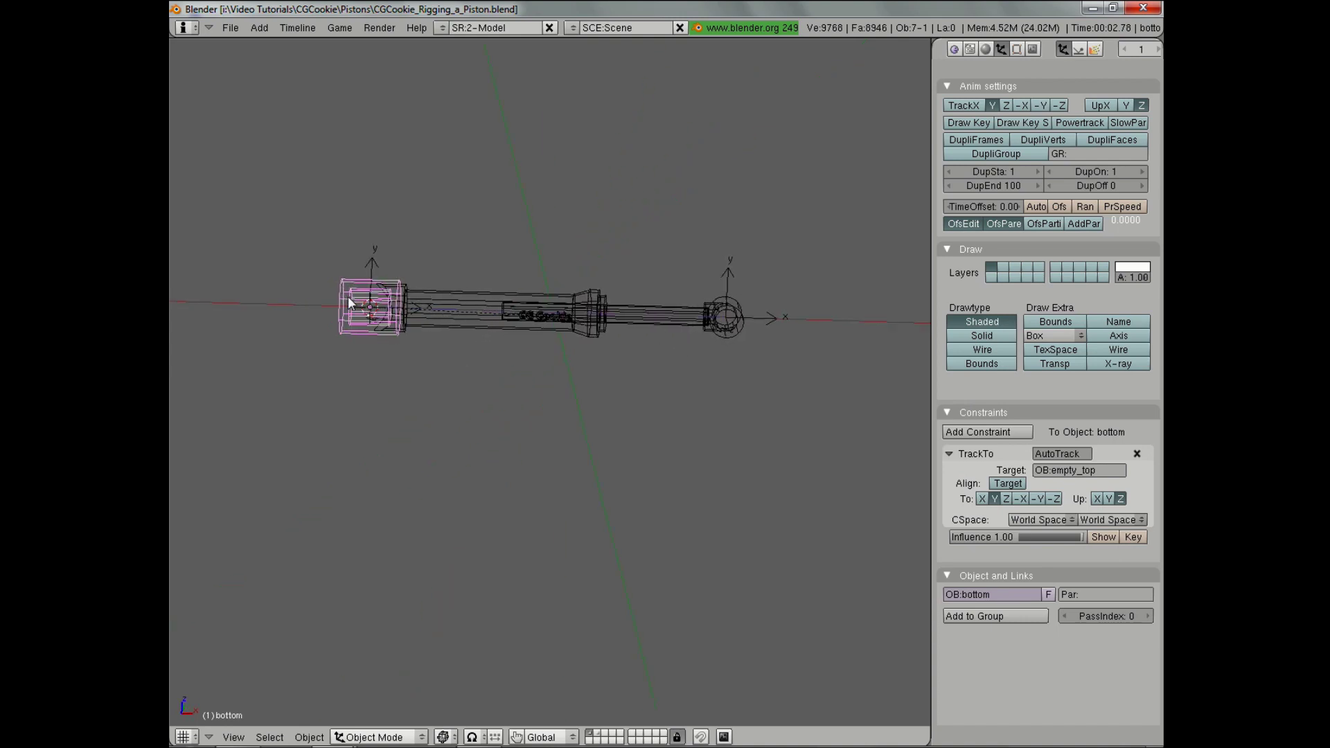
left_click(982, 499)
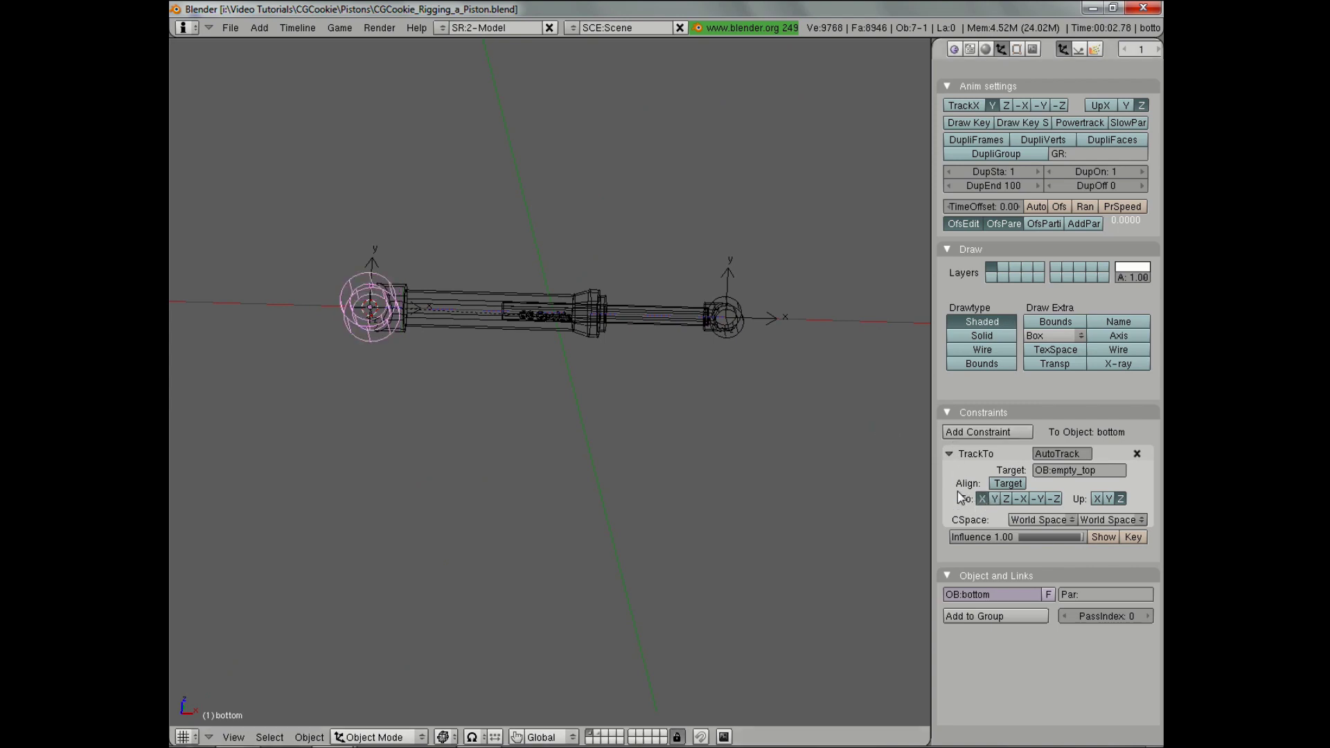
key("z")
middle_click_drag(354, 326, 350, 383)
right_click(397, 285)
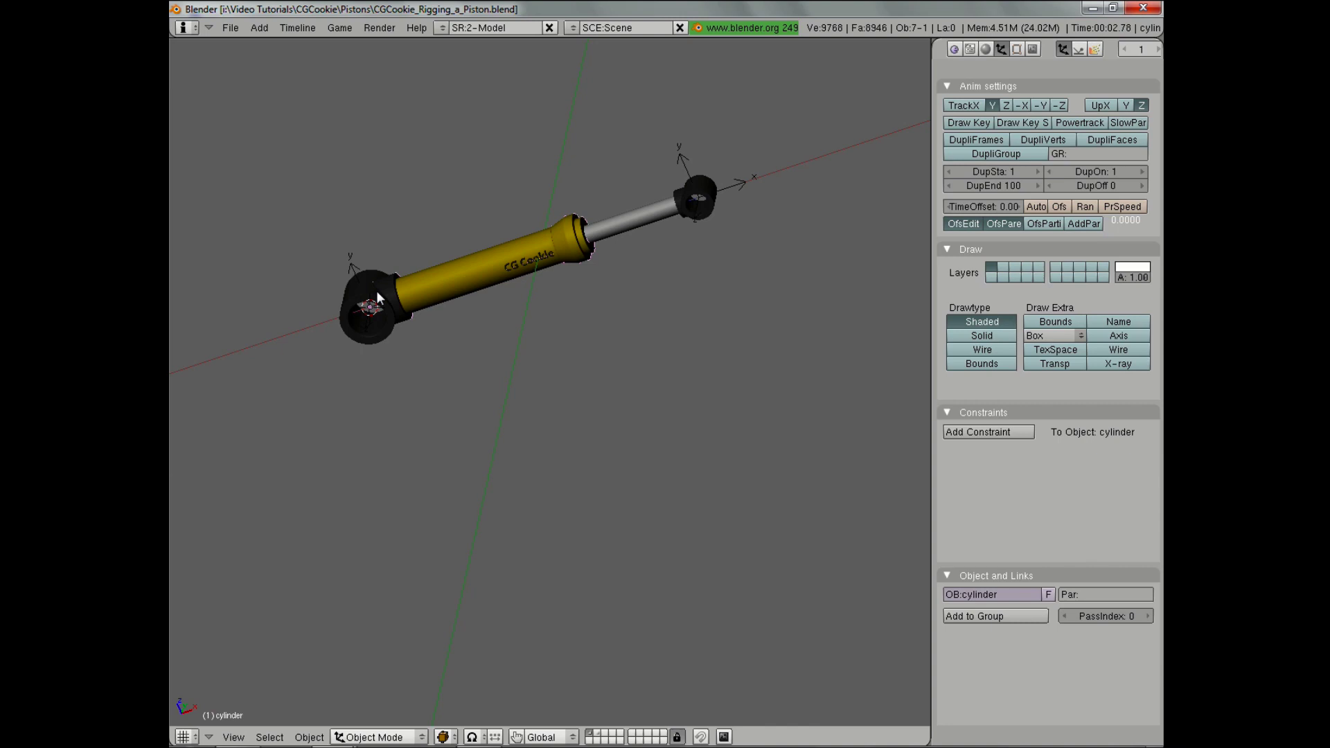
Select empty_top alone and test the rig with a cancelled move.
mouse_move(410, 287)
middle_mouse_down()
mouse_move(443, 326)
mouse_move(420, 269)
middle_mouse_up()
right_click(359, 261)
scroll(550, 334, "down", 3)
key("a")
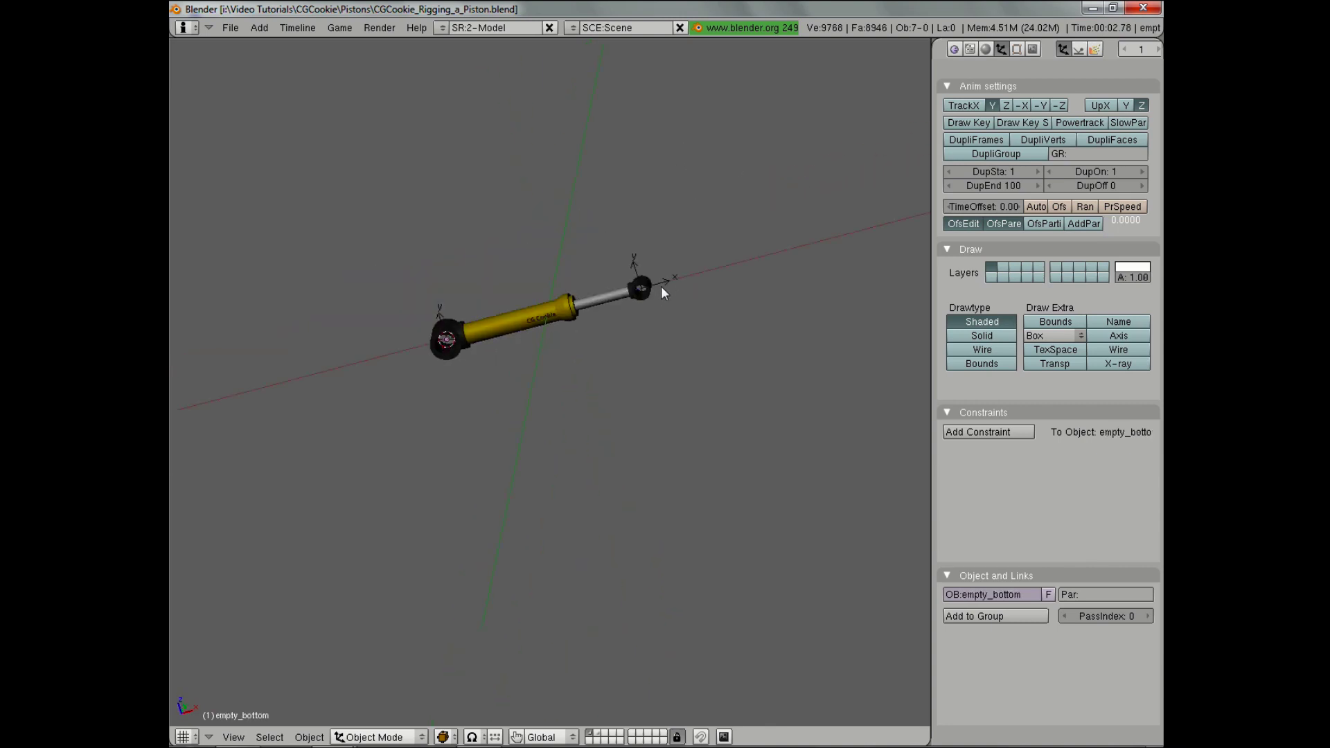
right_click(667, 284)
key("g")
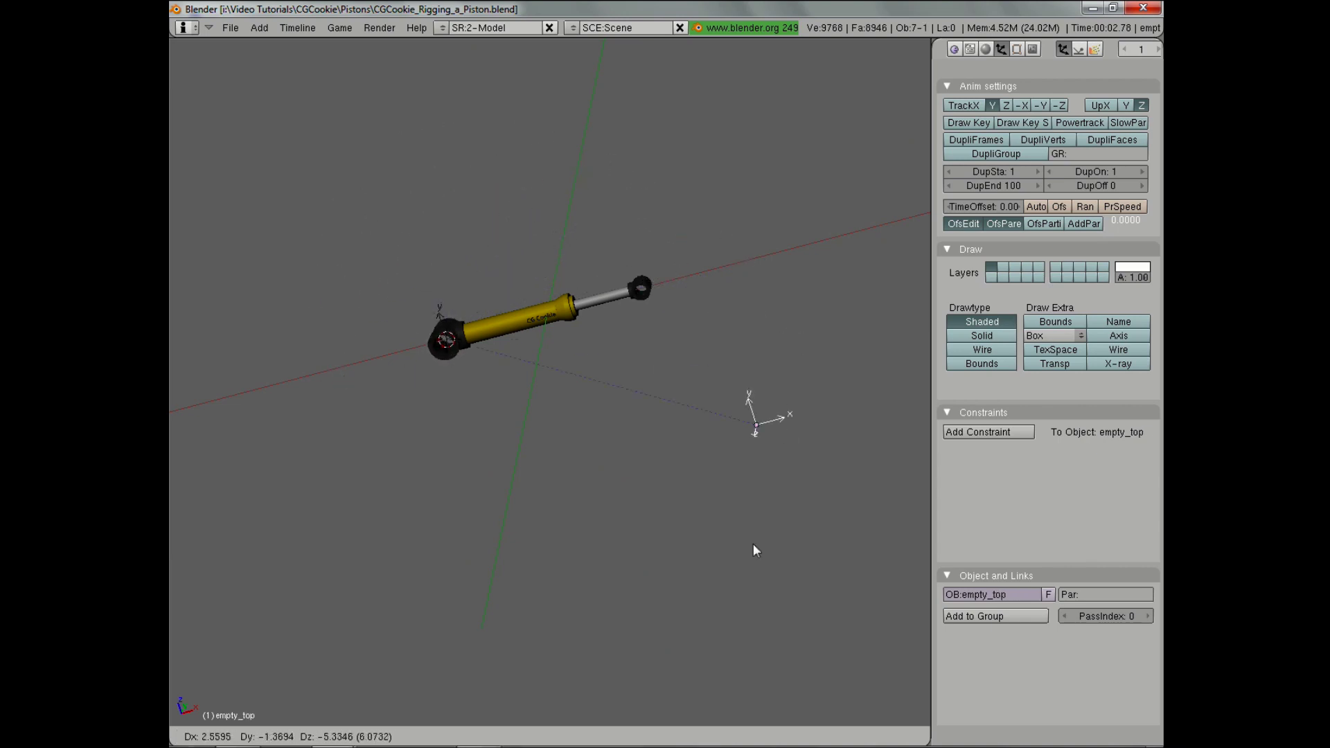
key("Escape")
From top view, save CGCookie_Rigging_a_Piston.blend and select the piston rod in wireframe.
middle_click_drag(613, 498, 551, 356)
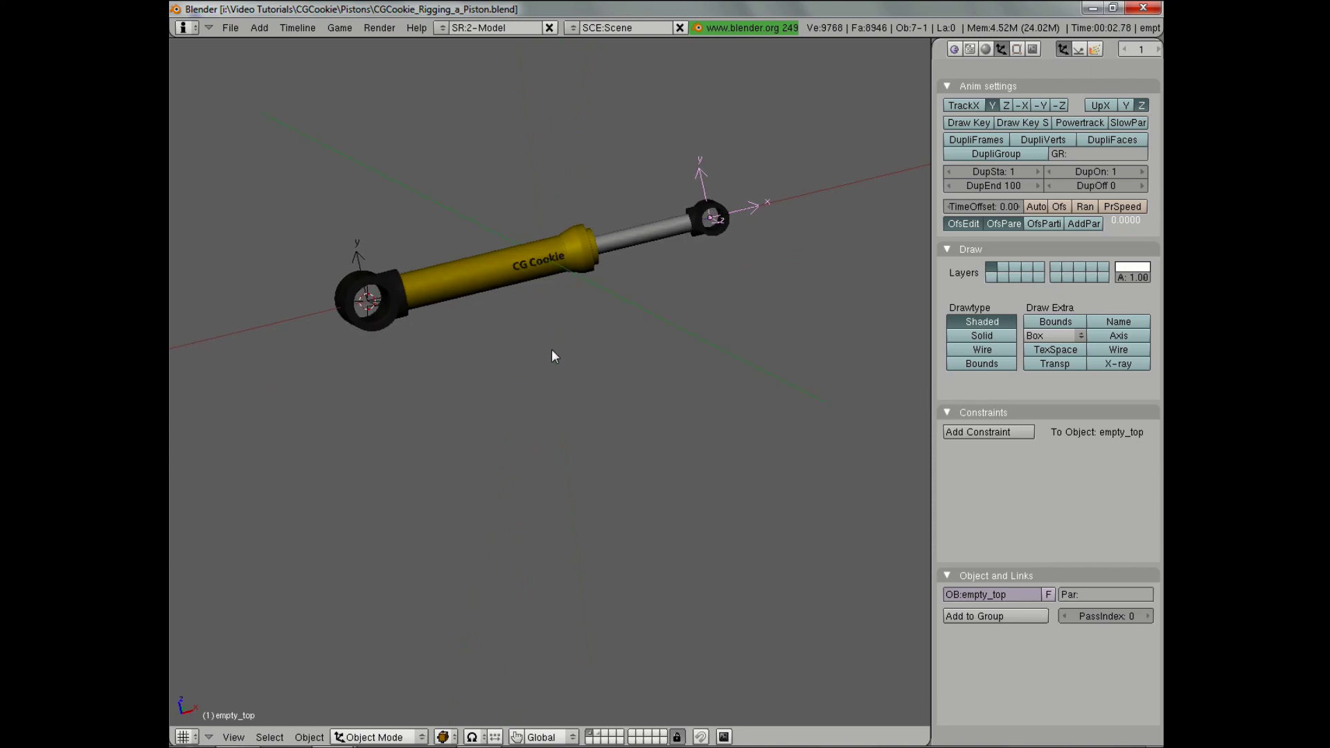
key("KP_7")
key("ctrl+w")
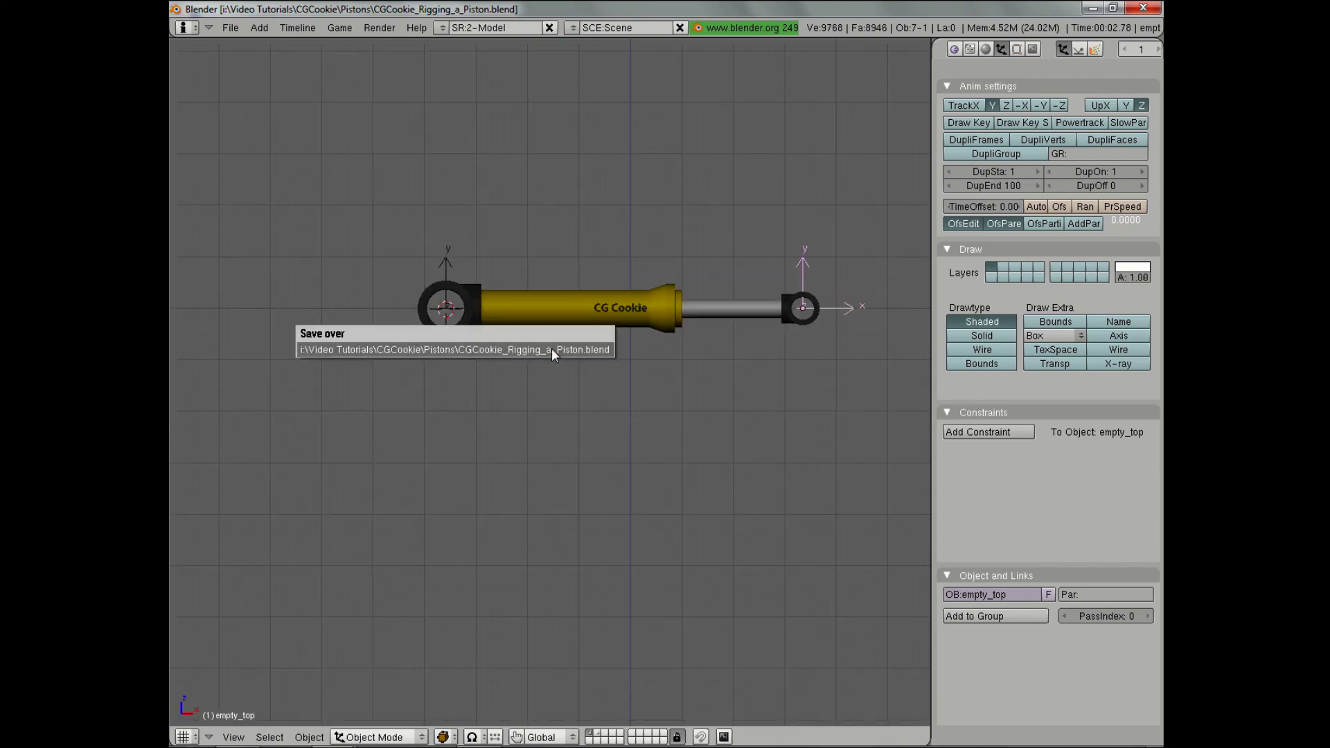
middle_click_drag(622, 353, 517, 412, "shift")
key("z")
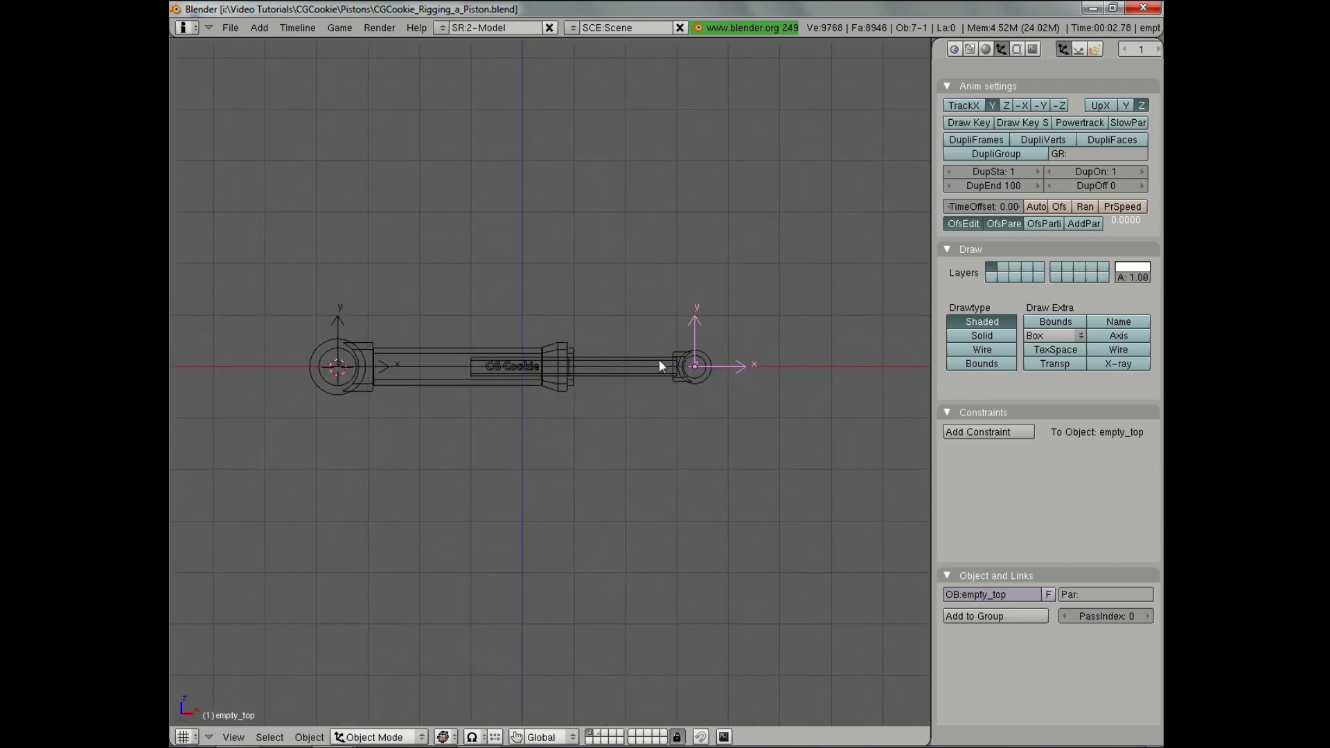
right_click(608, 374)
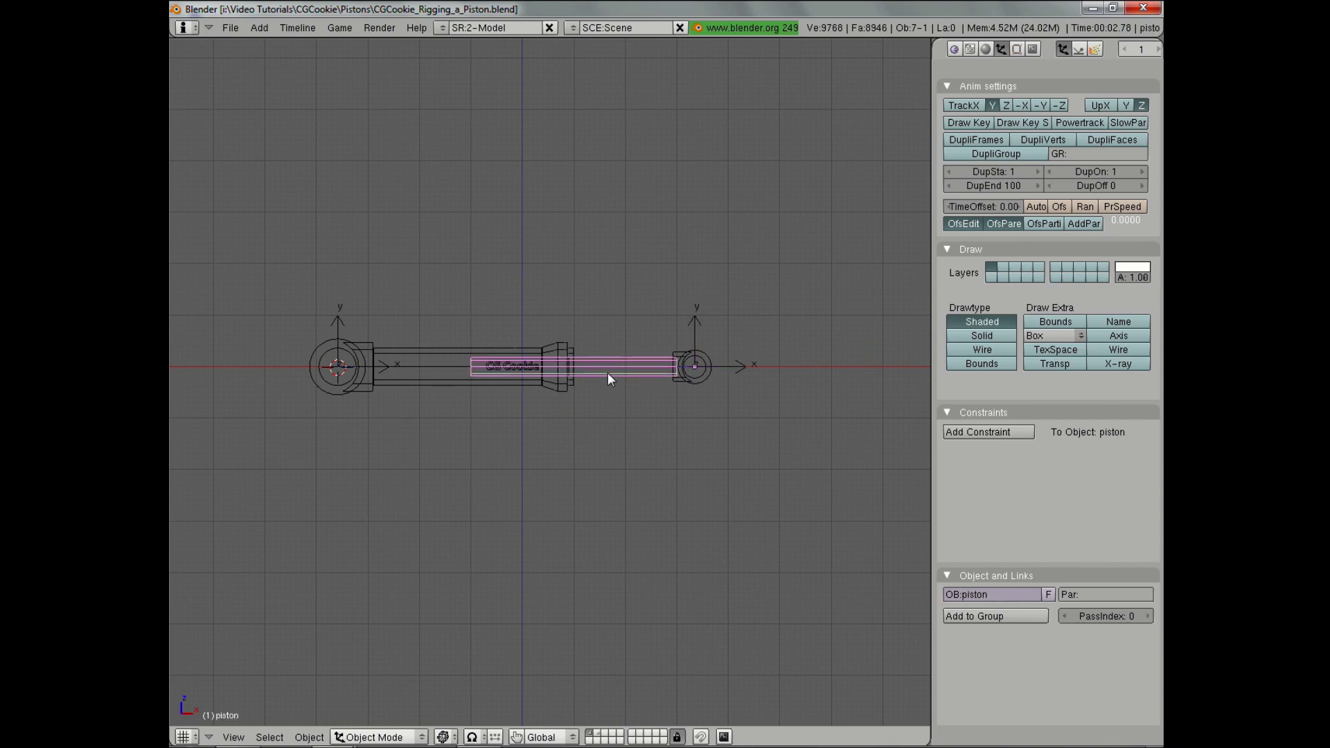
Add a Child Of constraint to the piston rod with empty_top as parent.
middle_click_drag(681, 386, 678, 411, "shift")
scroll(704, 392, "up", 1)
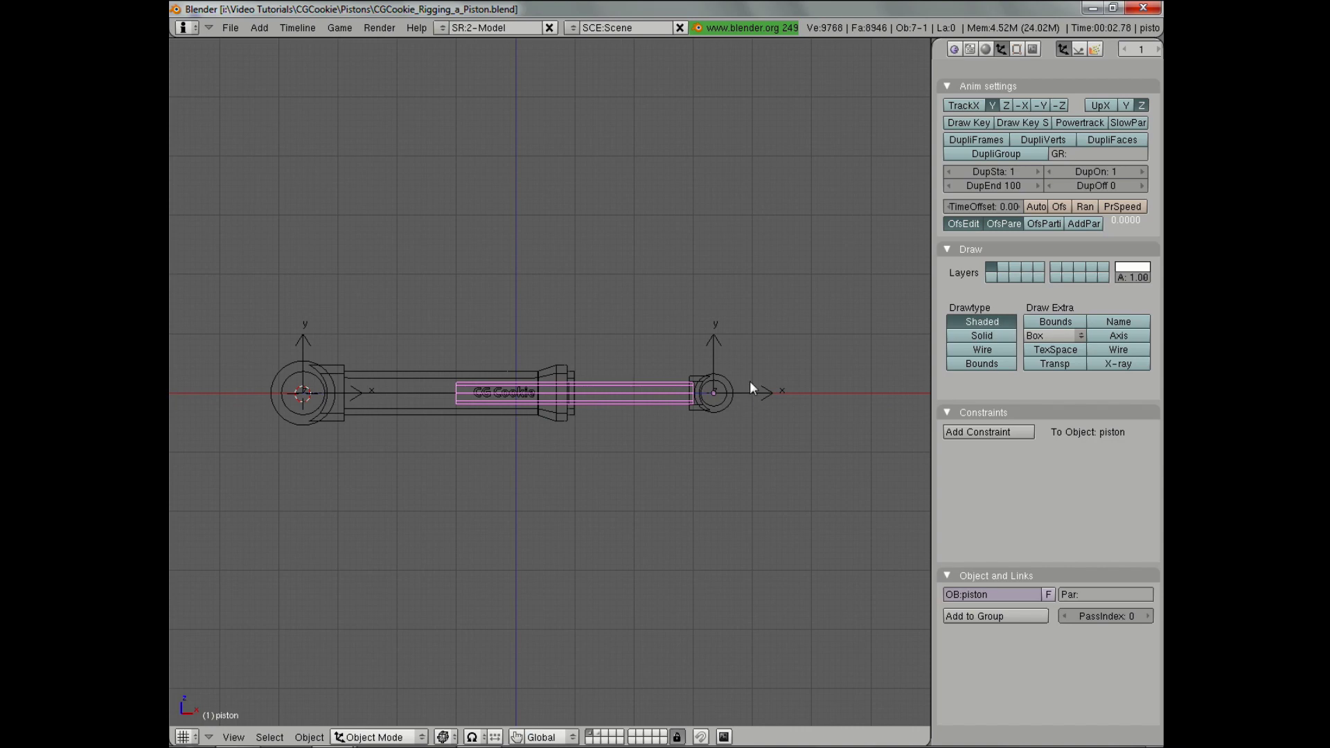
left_click(994, 435)
left_click(1001, 420)
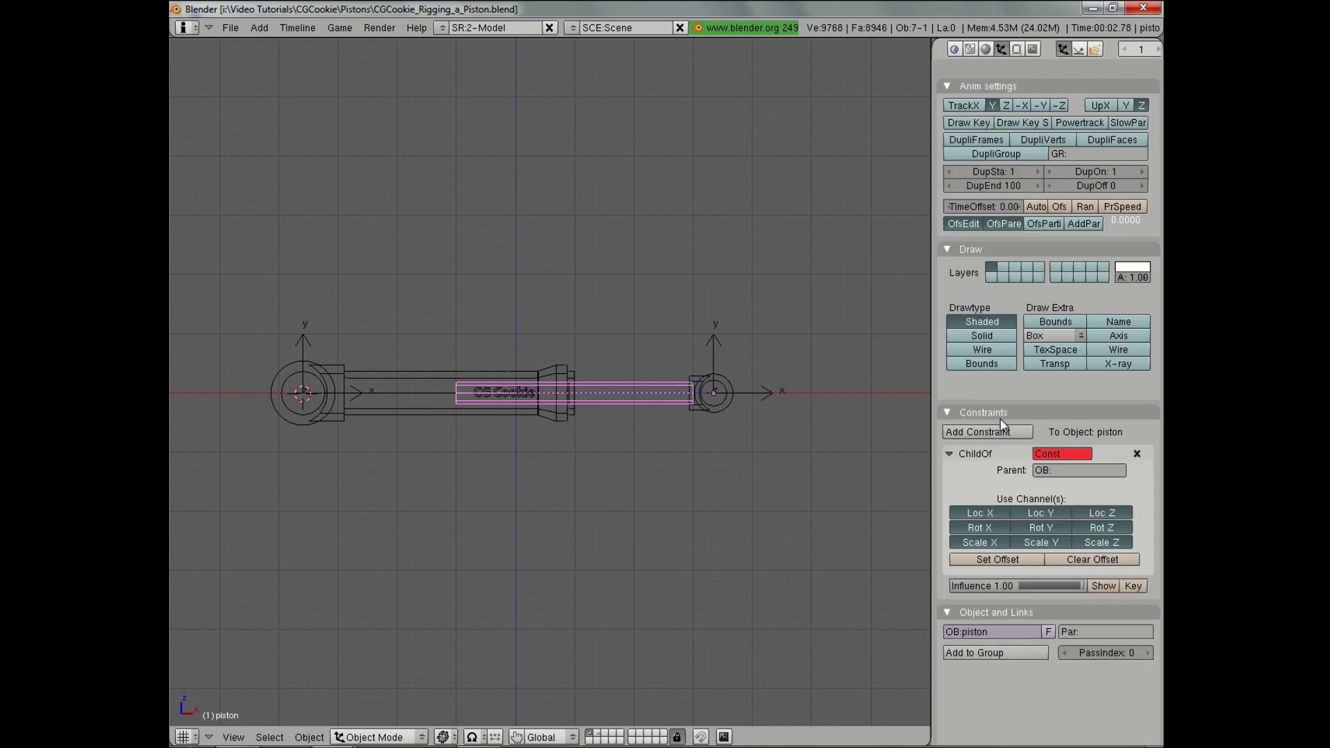
left_click(1066, 472)
type("empty_")
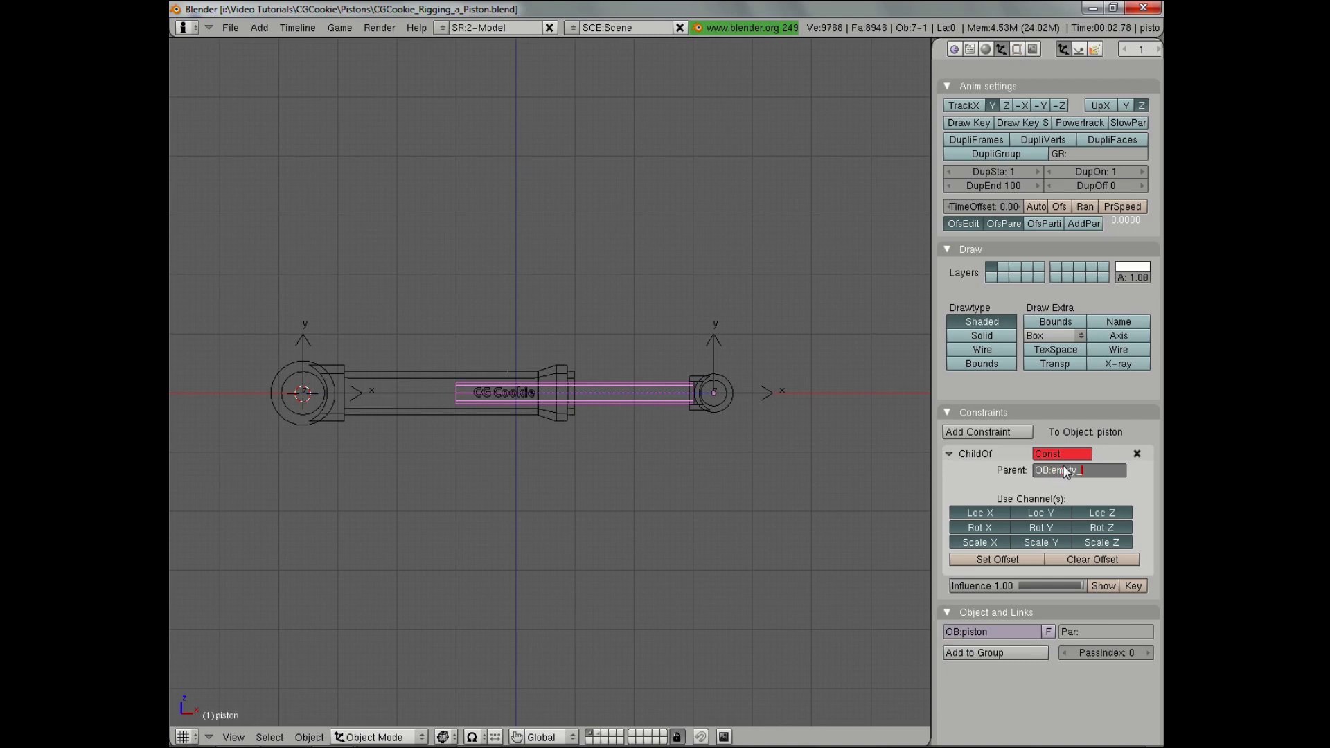
type("top")
key("Return")
Test by moving empty_top, then reselect the rod and apply Set Offset.
key("z")
key("z")
scroll(702, 392, "down", 2)
right_click(654, 352)
key("g")
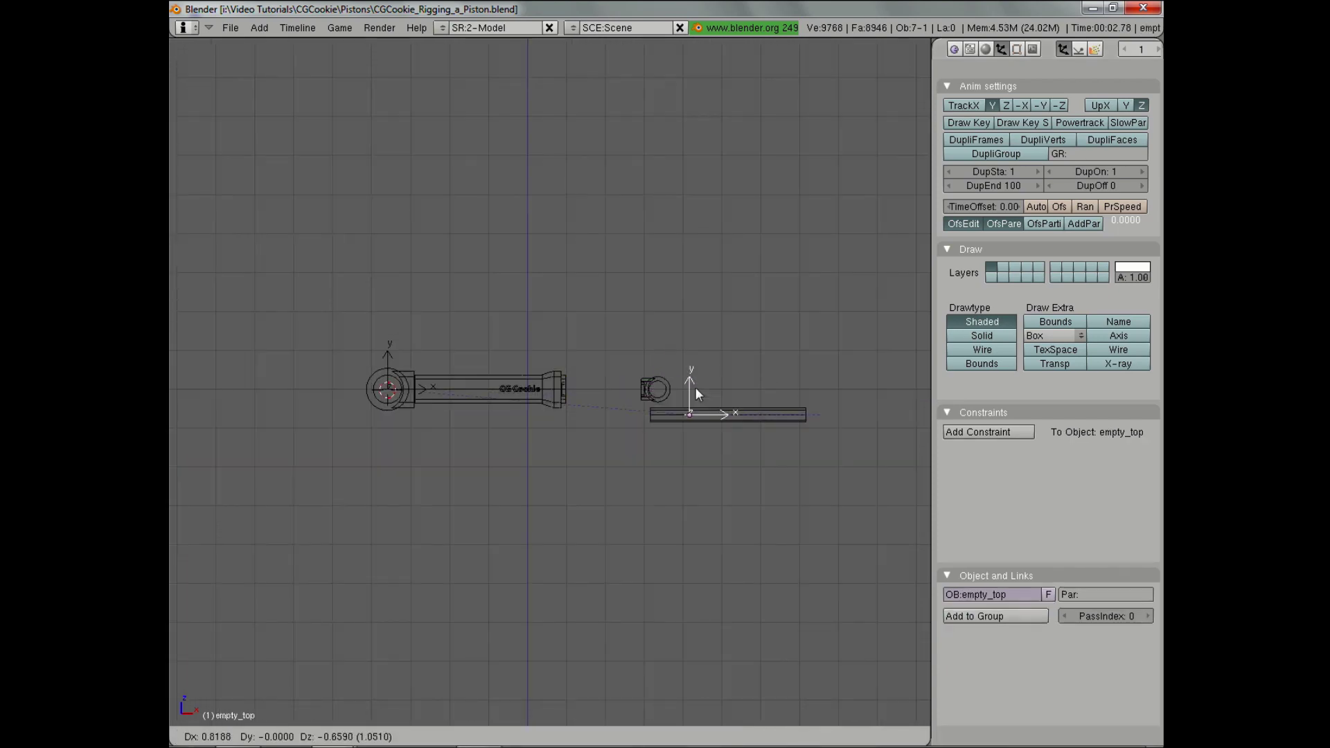
right_click(593, 235)
scroll(812, 410, "up", 2)
right_click(814, 406)
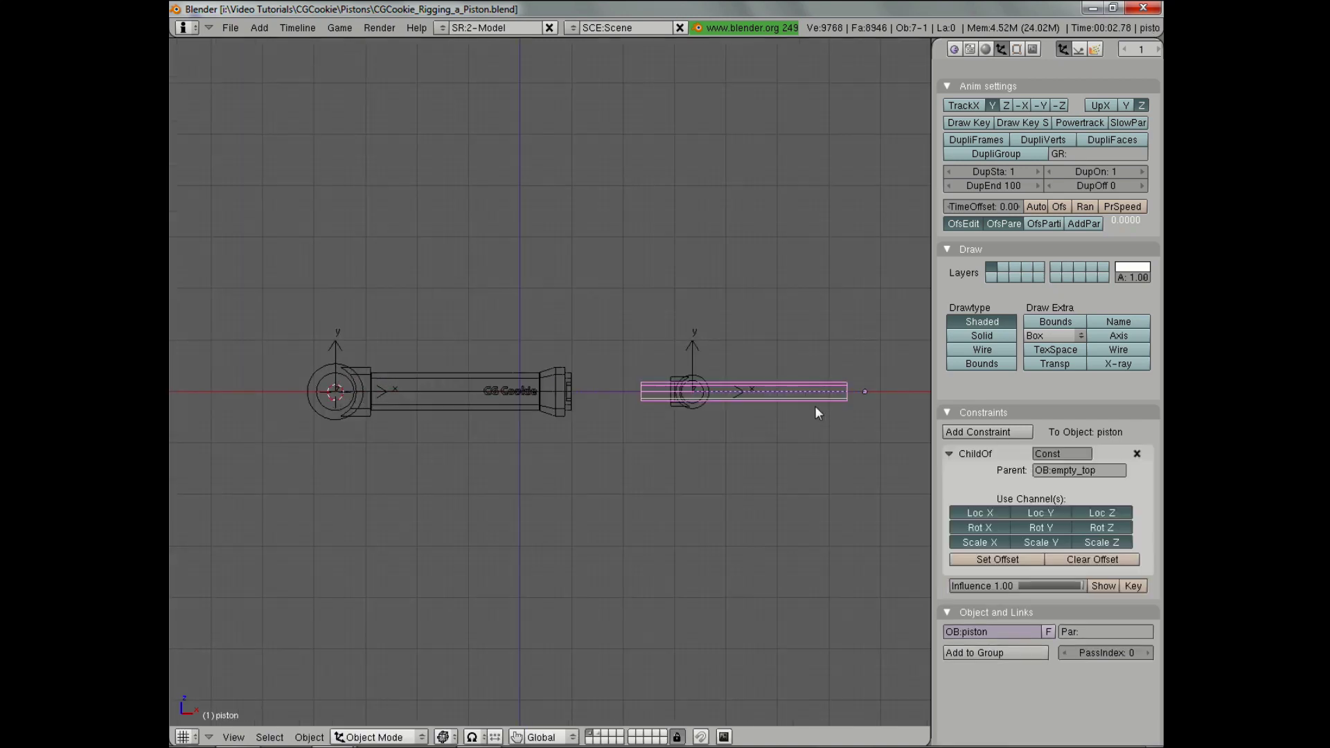
left_click(984, 561)
Turn off the rod's X, Y and Z rotation and scale inheritance from empty_top.
key("z")
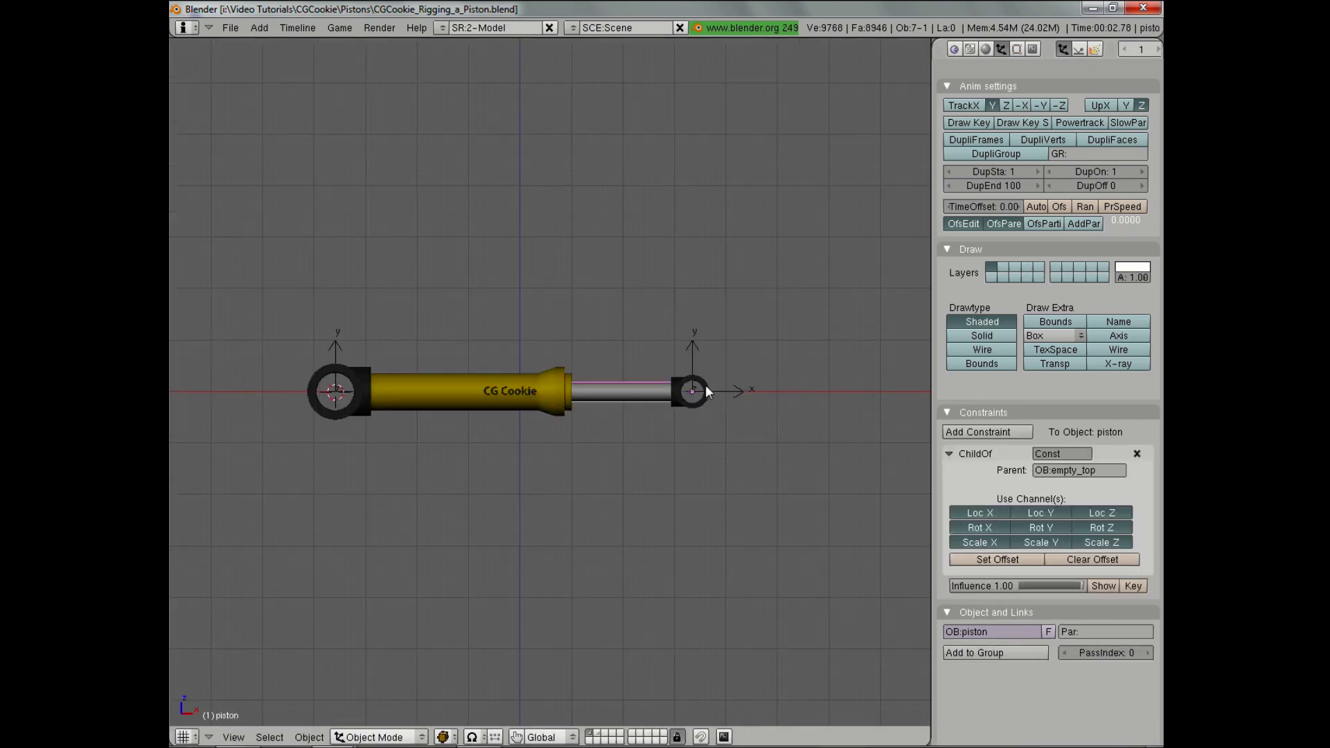
key("z")
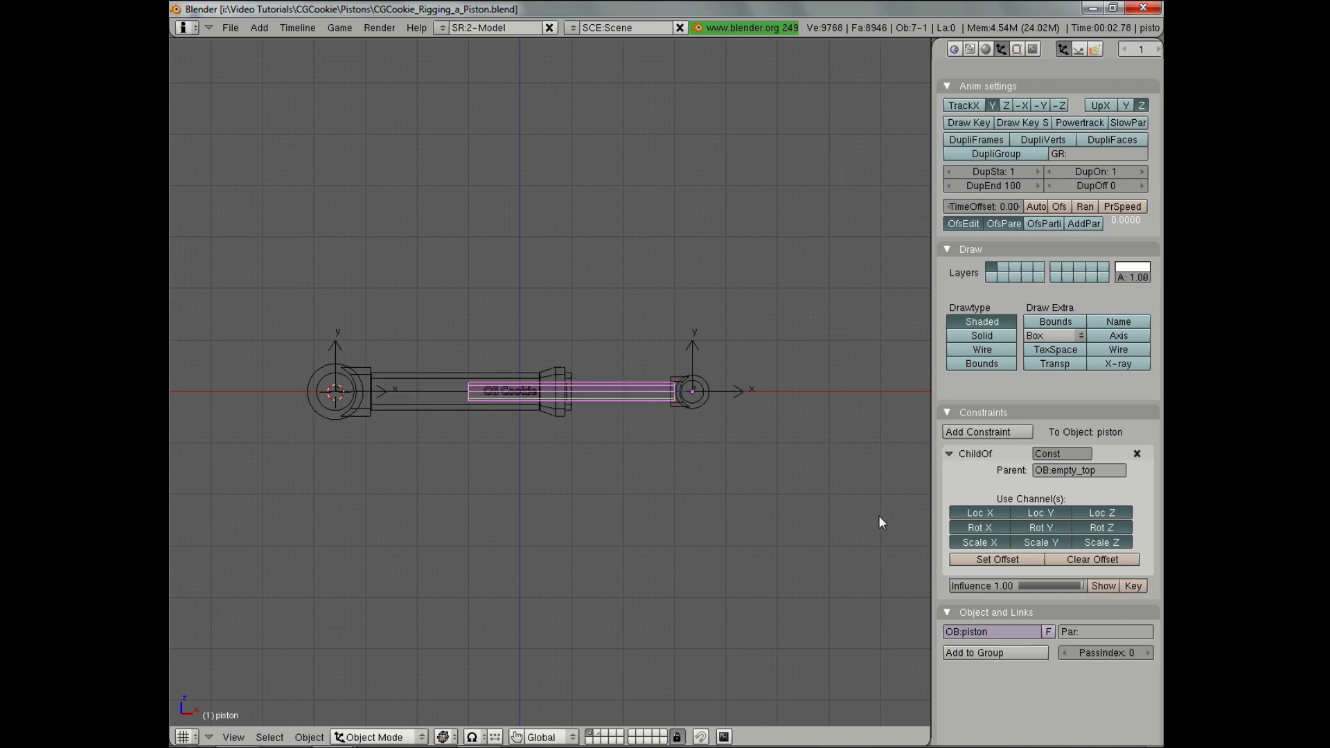
left_click(991, 525)
left_click(1039, 527)
left_click(1080, 527)
left_click(1102, 542)
left_click(1041, 542)
left_click(979, 543)
Test-move empty_top twice to check the rod follows, cancelling each move.
middle_click_drag(712, 388, 673, 393, "shift")
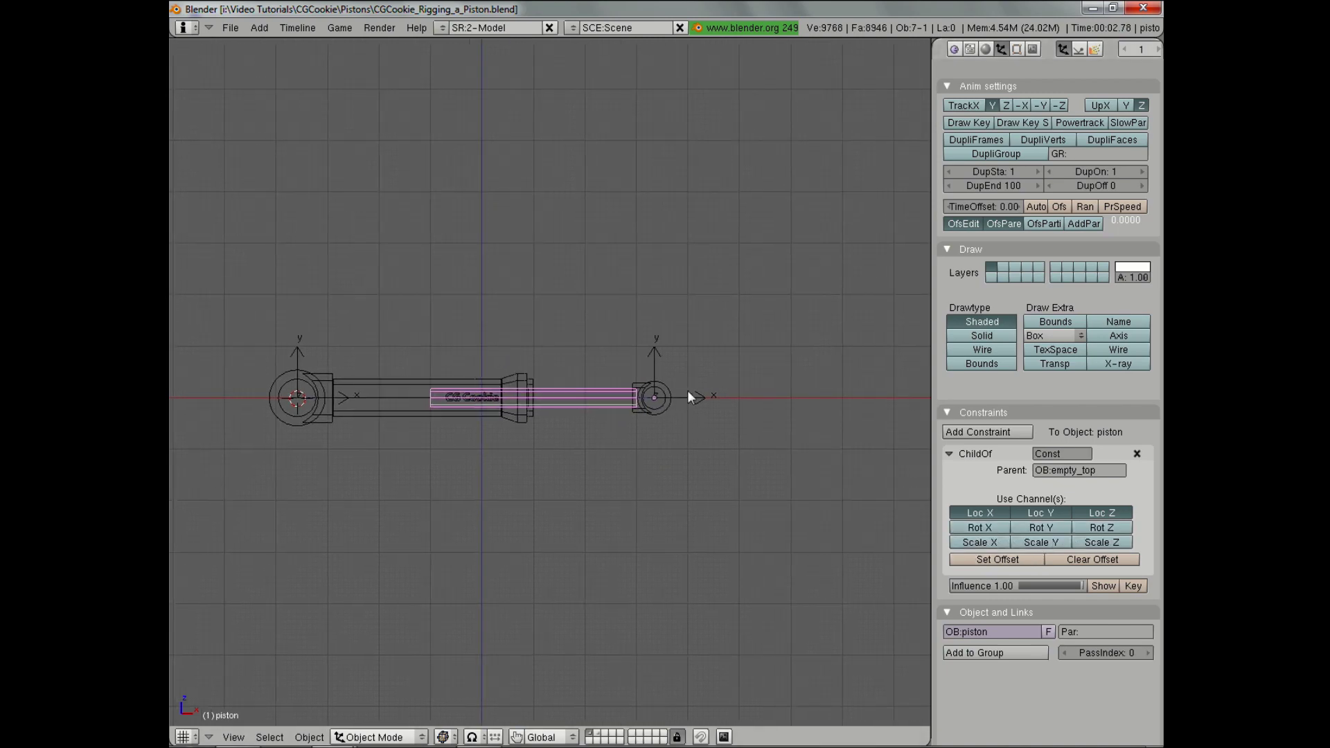
right_click(688, 392)
key("g")
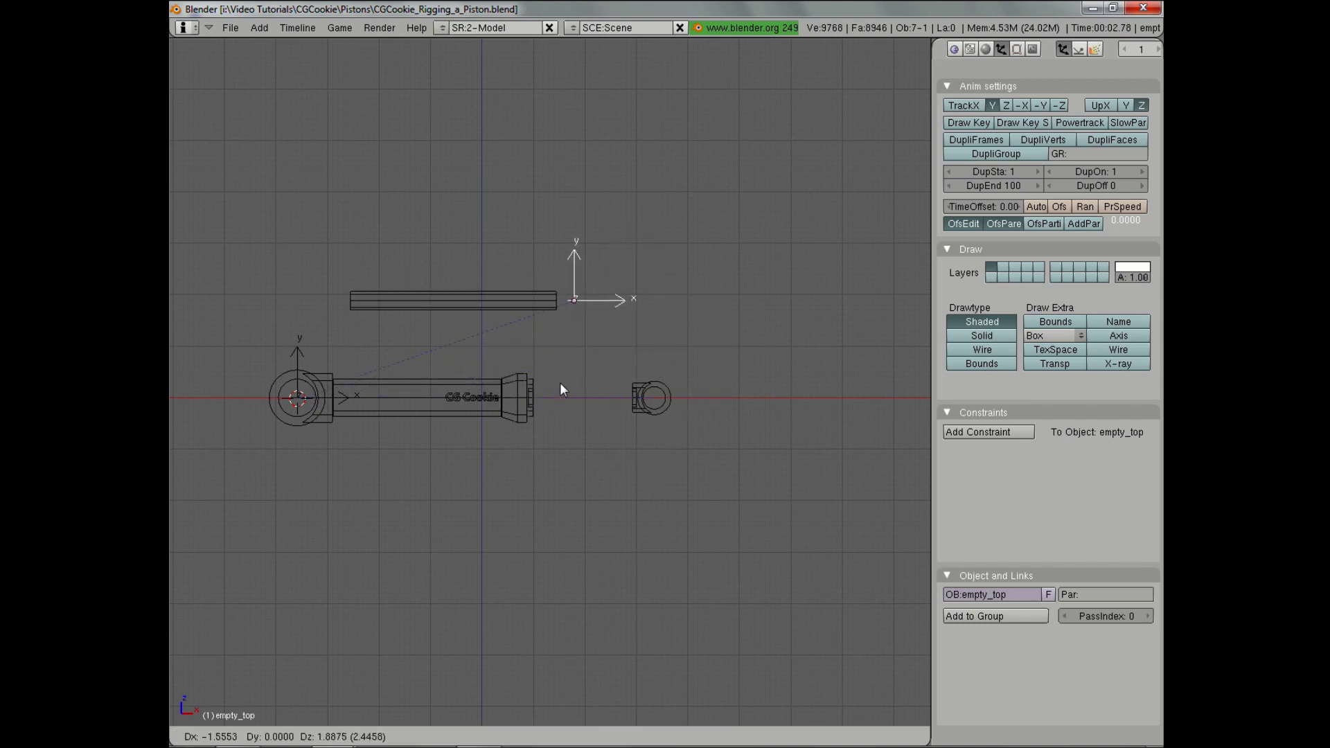
right_click(701, 414)
key("g")
right_click(305, 335)
right_click(305, 331)
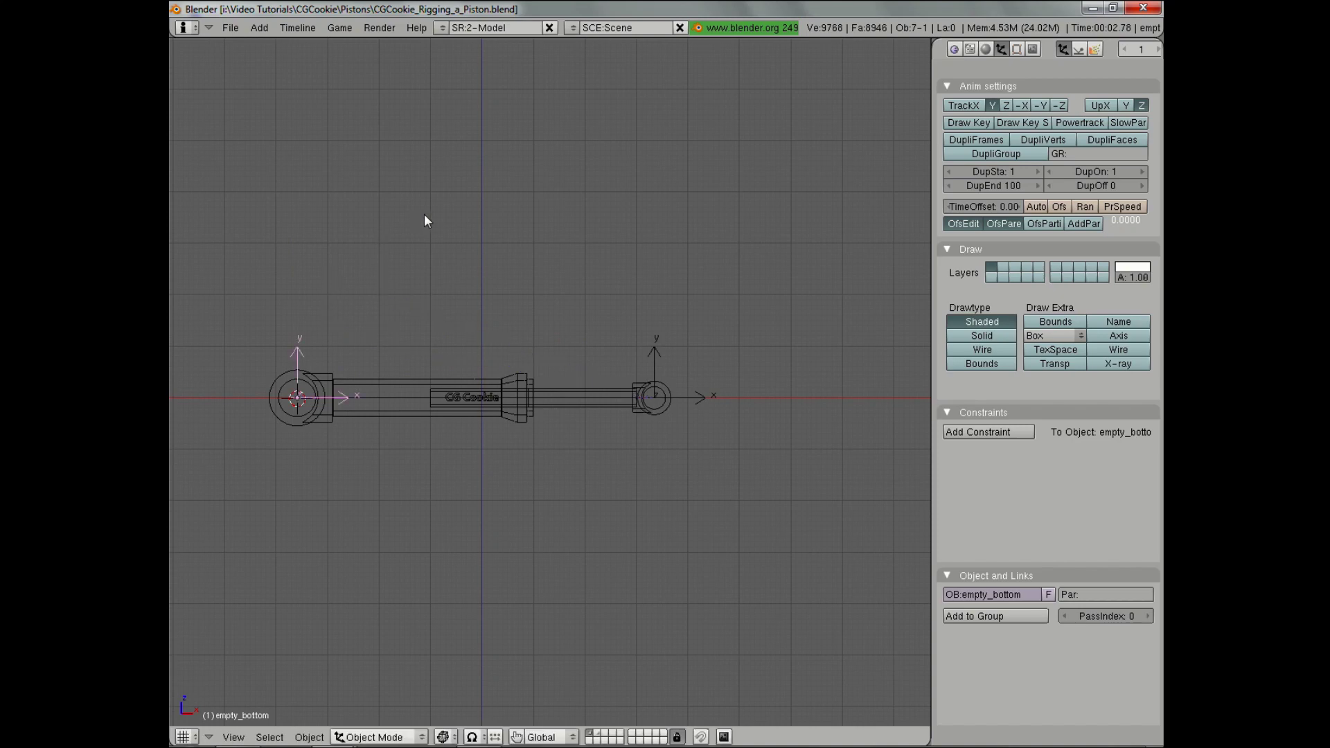
Test-move the piston rod, then switch to a front orthographic wireframe view.
key("z")
right_click(613, 423)
key("g")
right_click(646, 420)
middle_click_drag(646, 420, 568, 385)
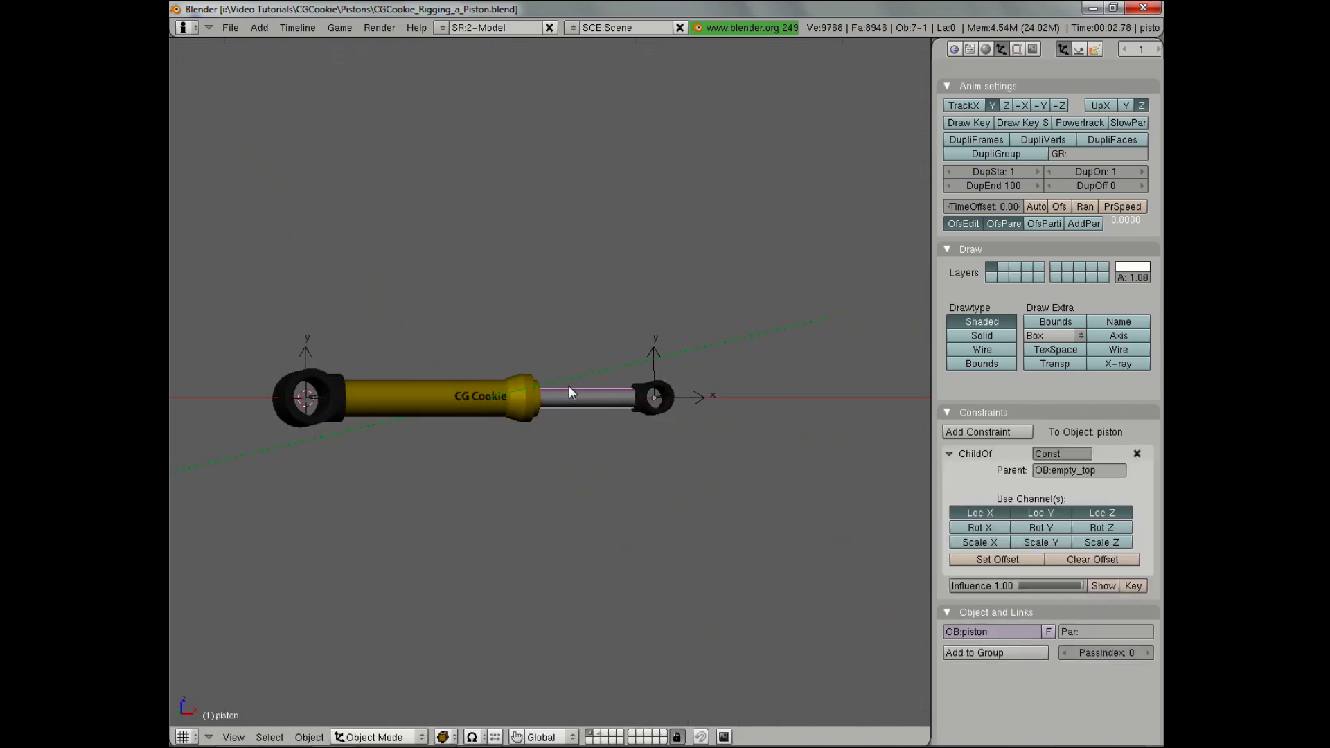
key("KP_1")
key("z")
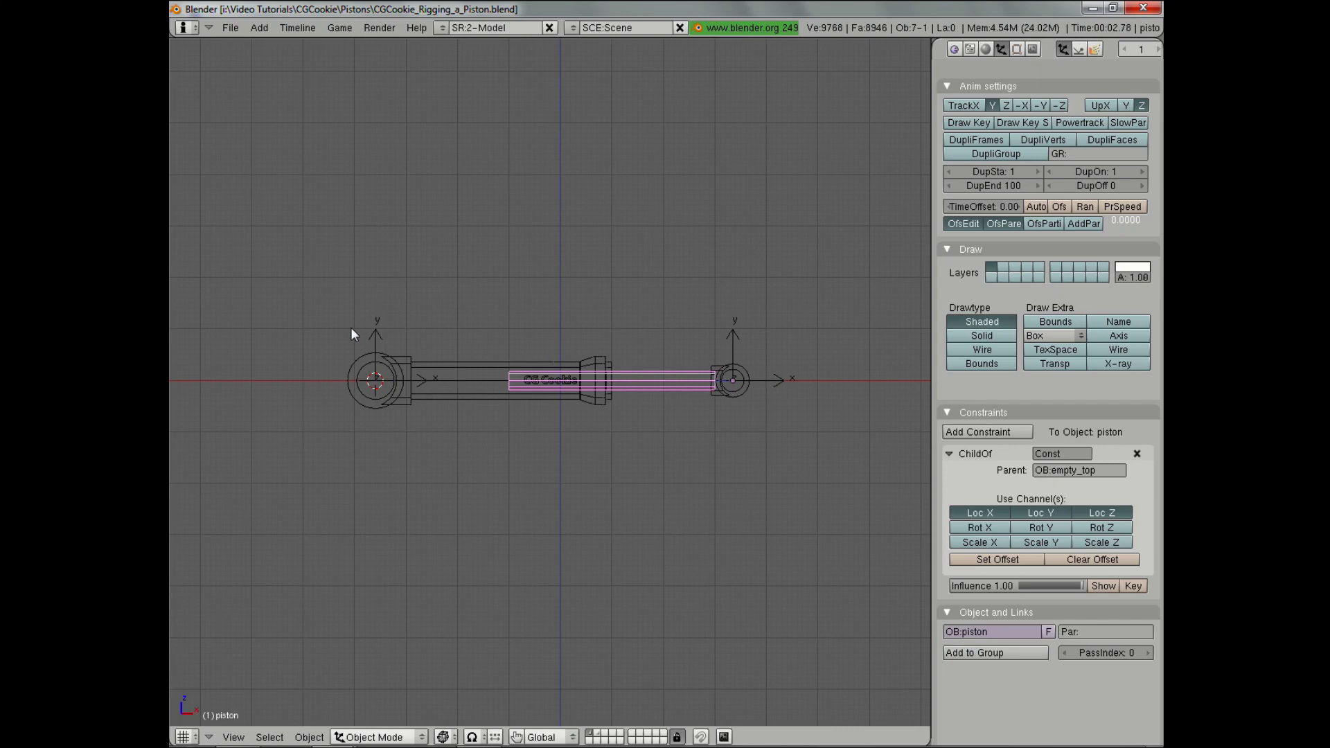
Inspect the constraints on empty_bottom, the piston rod and the bottom ring, test-moving the ring.
middle_click_drag(381, 305, 375, 339, "shift")
right_click(392, 314)
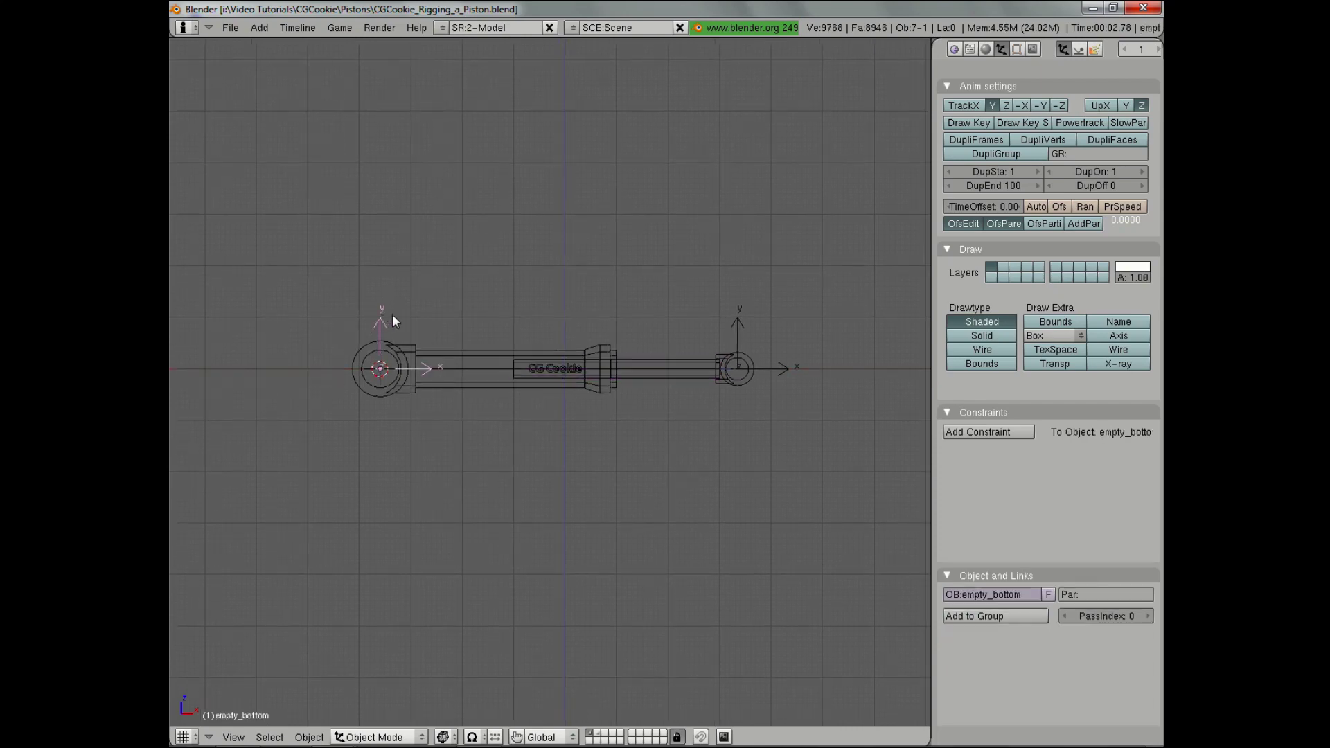
right_click(675, 385)
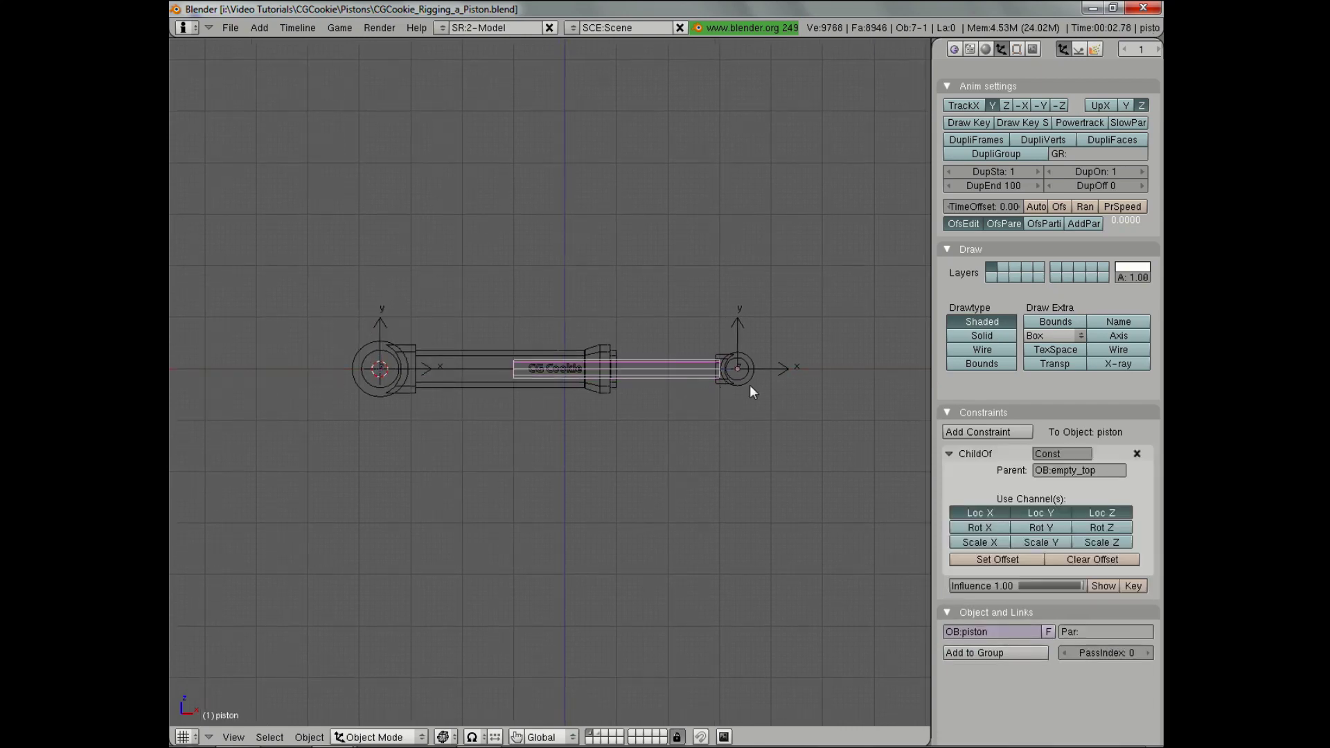
right_click(371, 395)
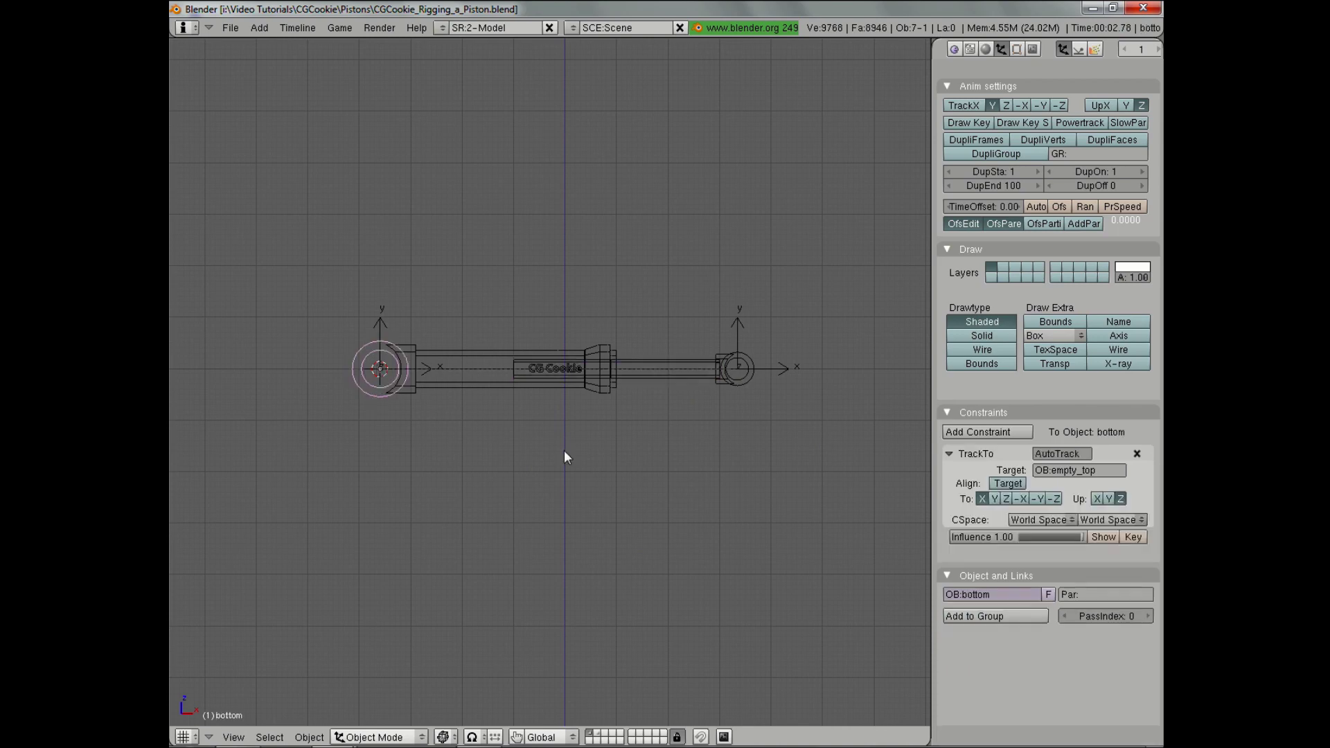
key("g")
key("Escape")
Test-move empty_top, then inspect the top ring and piston rod constraints.
right_click(744, 331)
key("g")
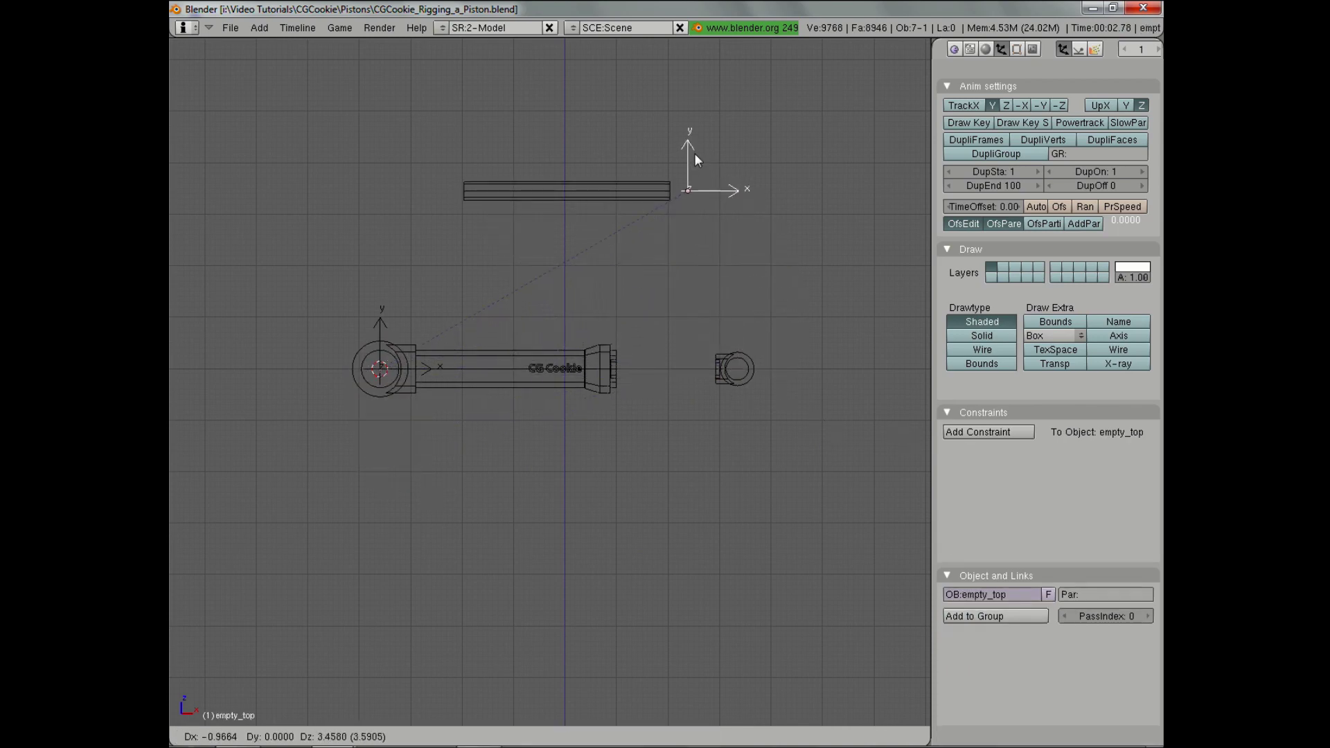
key("Escape")
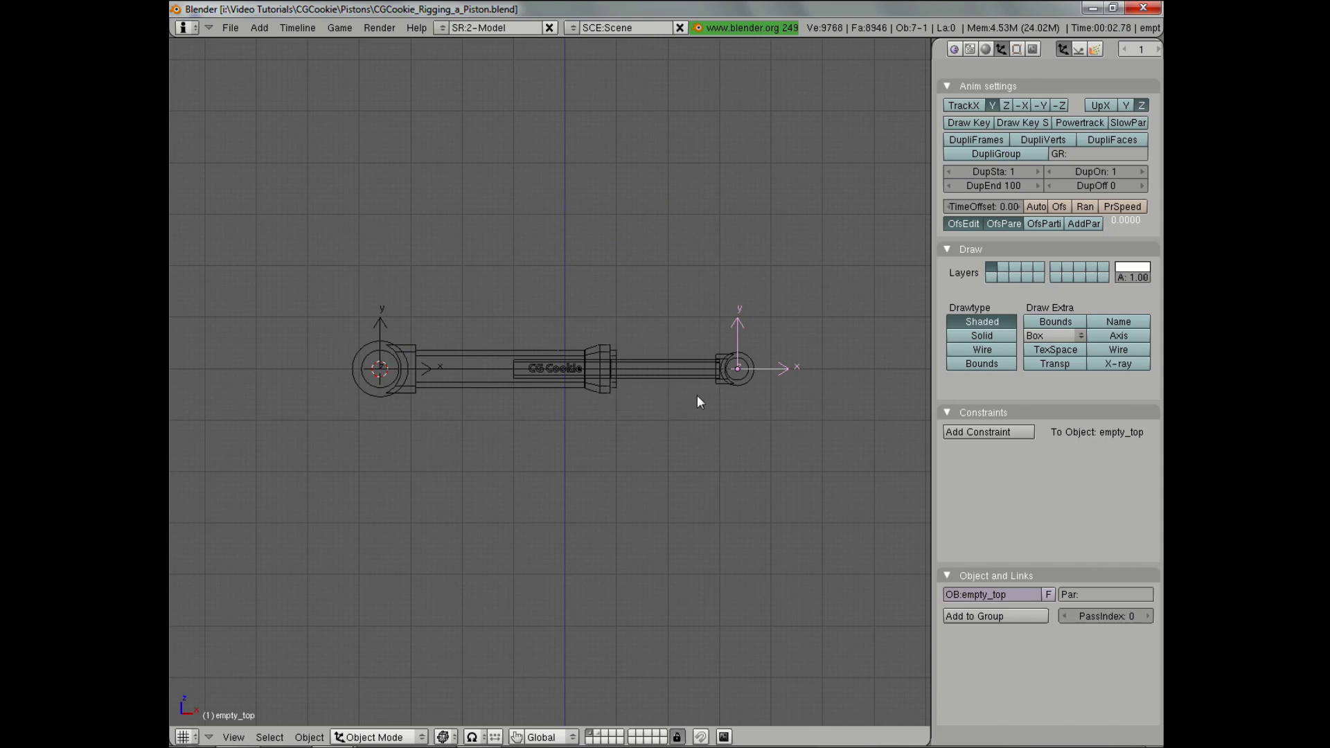
right_click(721, 386)
right_click(689, 374)
Add a TrackTo constraint making the piston rod track the bottom ring.
scroll(700, 389, "down", 2, "shift")
scroll(700, 389, "left", 1, "ctrl")
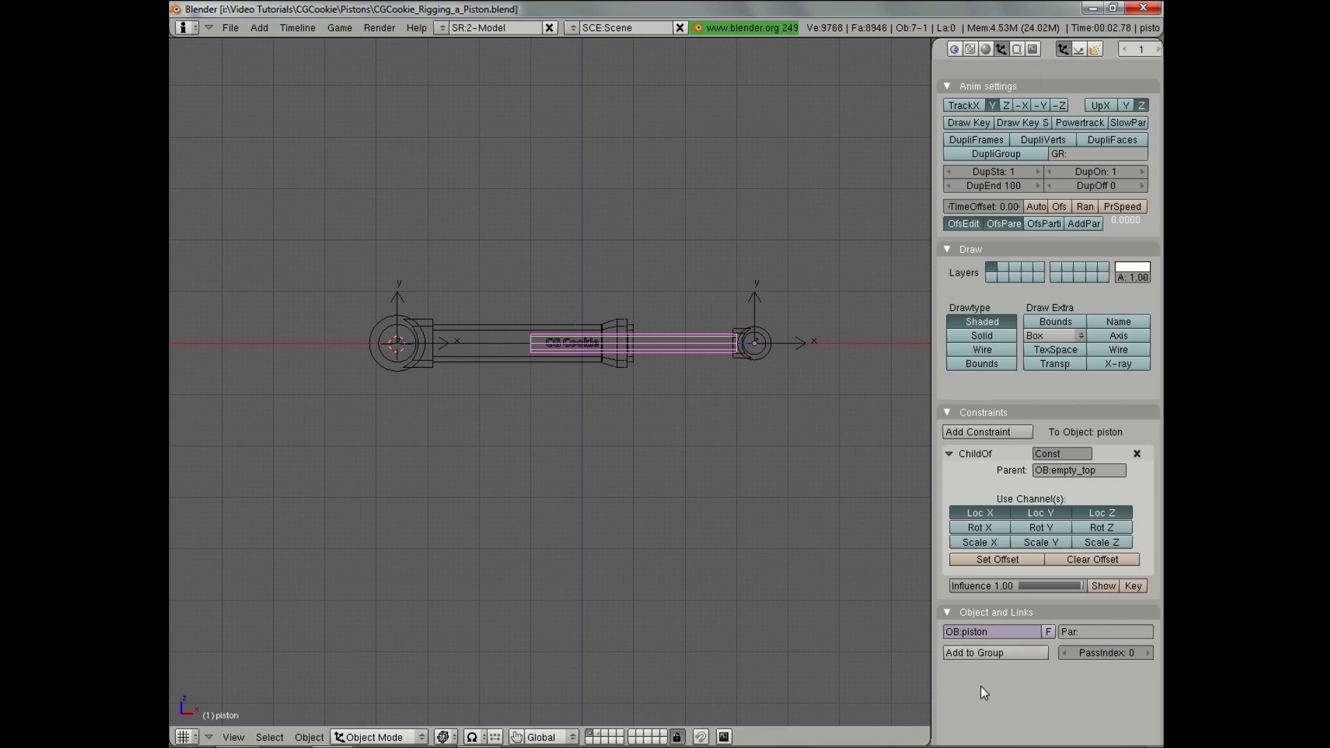
scroll(945, 509, "down", 1)
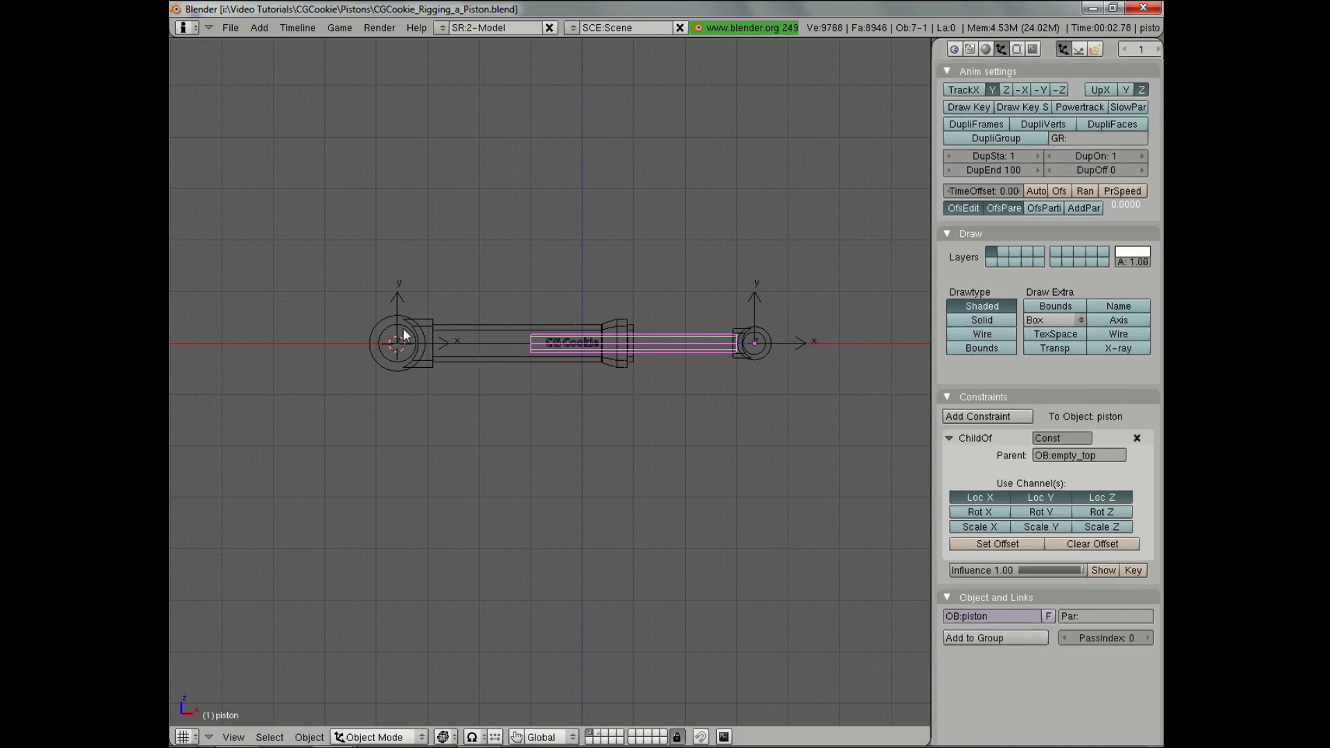
right_click(392, 372)
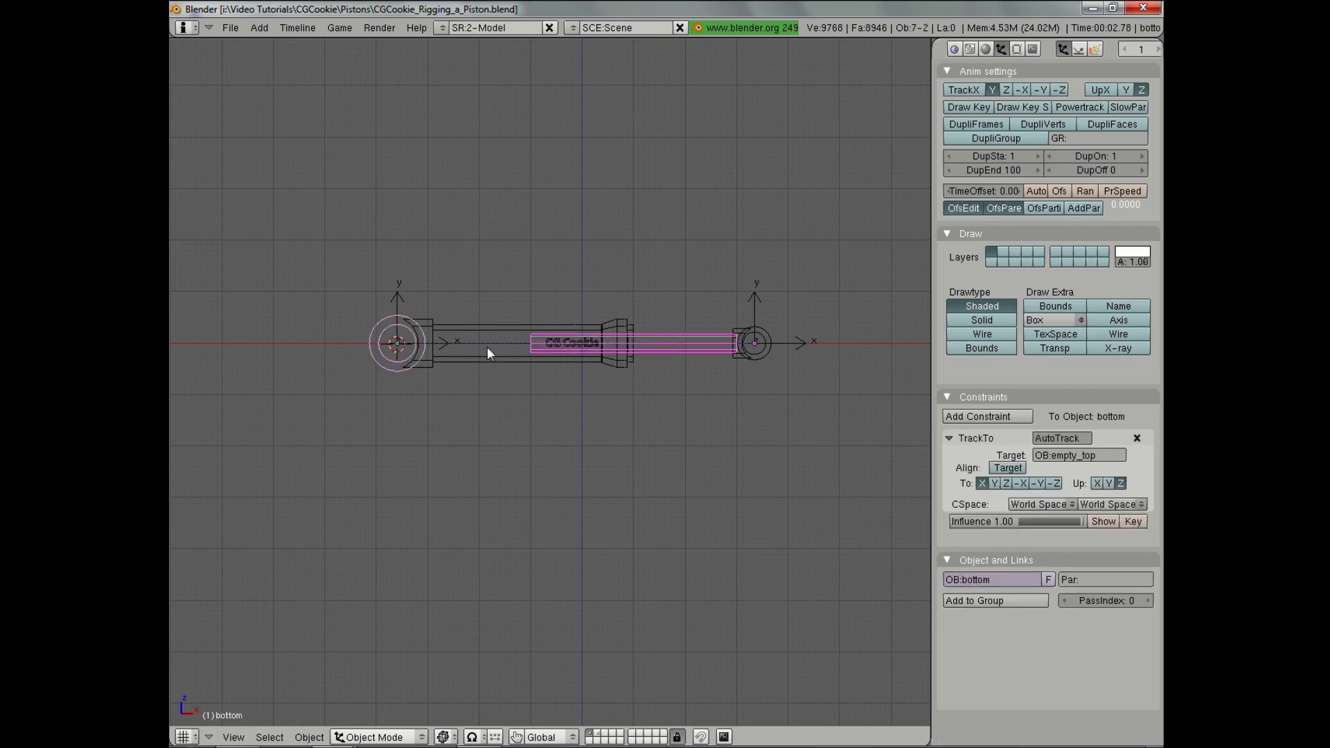
right_click(680, 350)
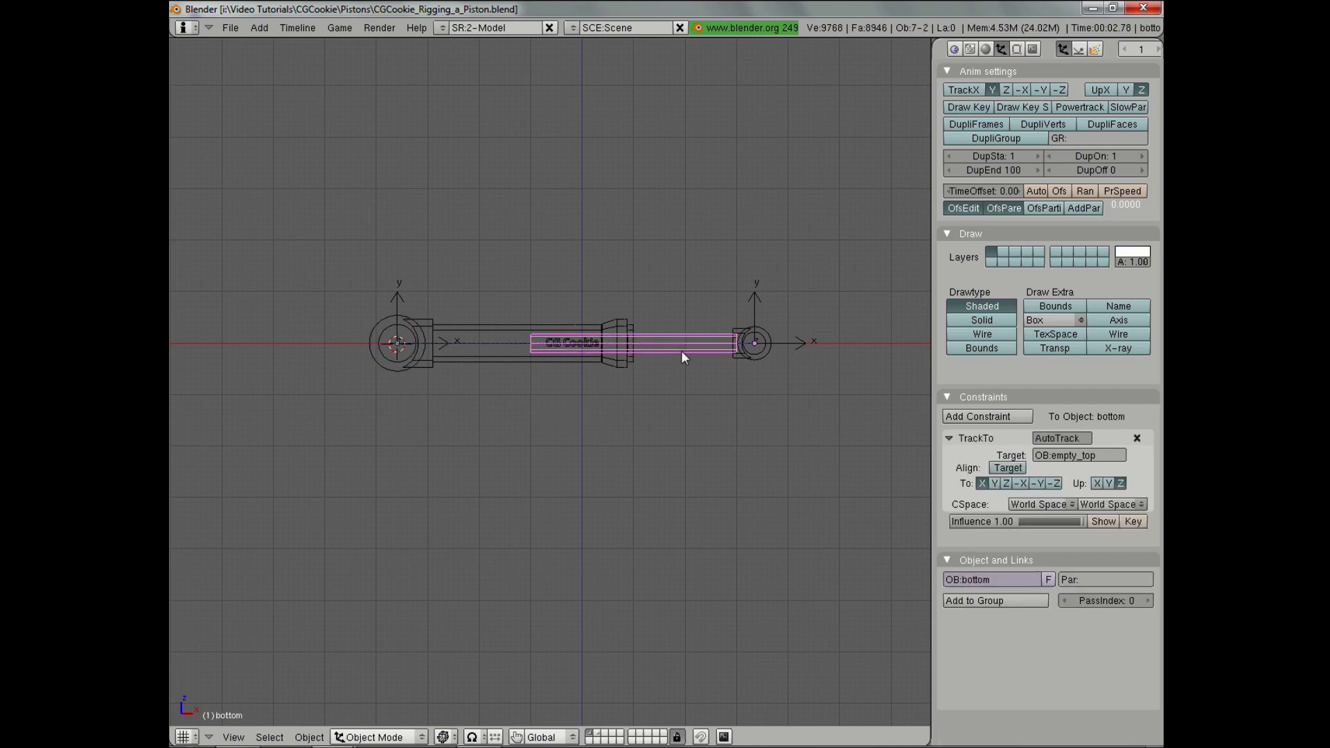
right_click(386, 363, "shift")
key("ctrl+t")
key("Escape")
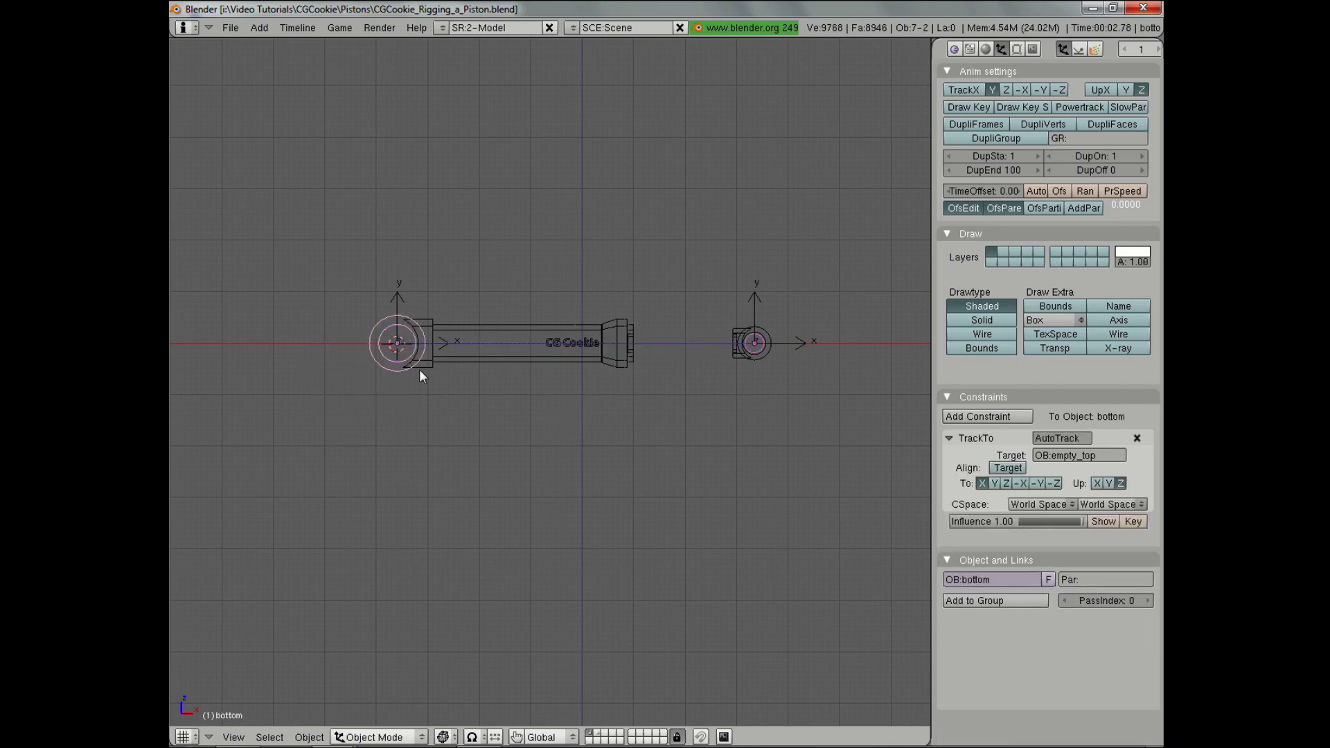
Set the rod's TrackTo axis to -X and test it by moving empty_top.
right_click(753, 344)
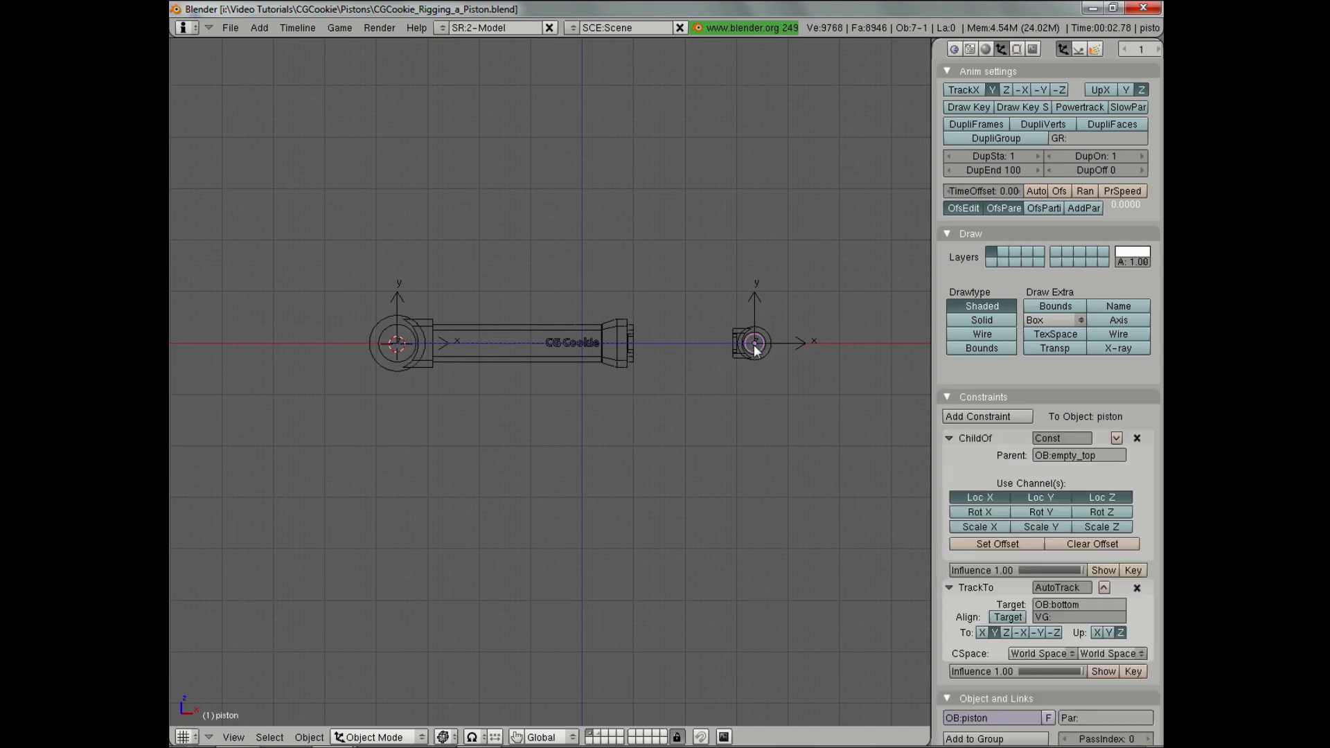
left_click(1023, 632)
right_click(780, 340)
key("z")
key("g")
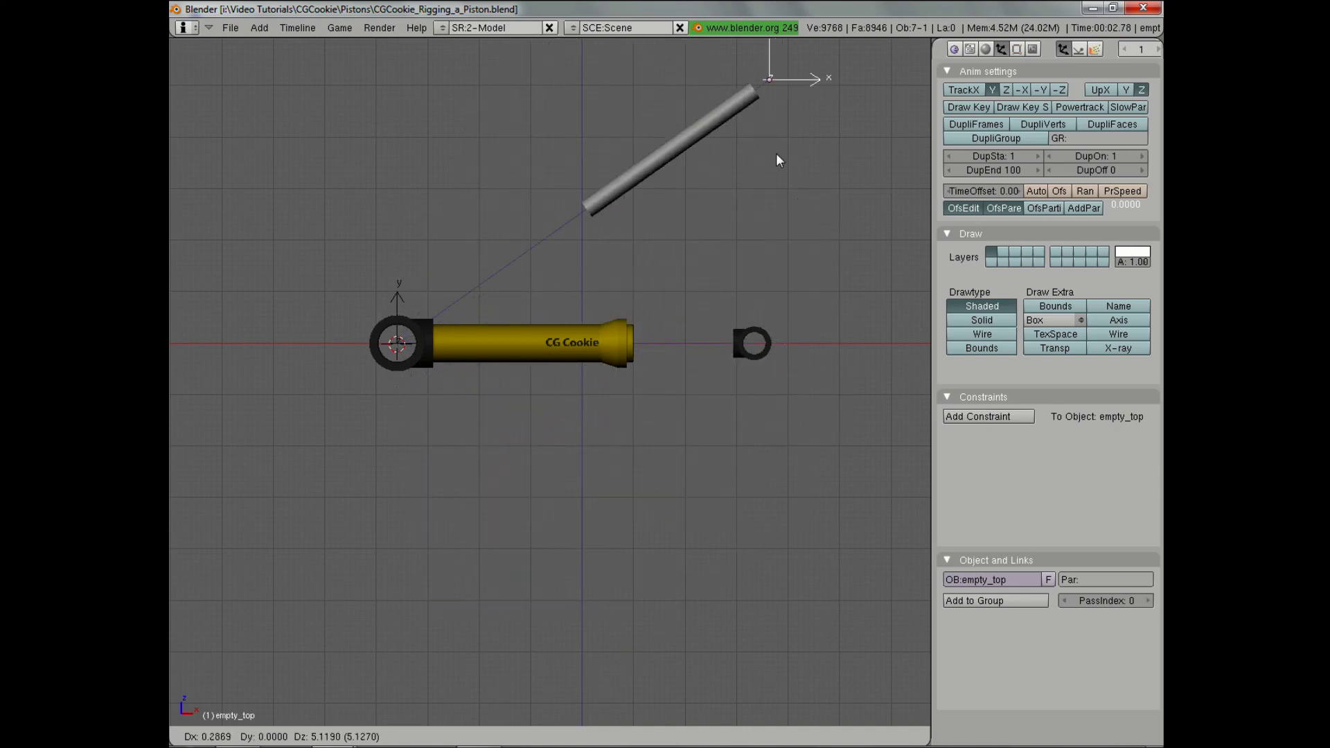
right_click(735, 127)
key("z")
right_click(482, 324)
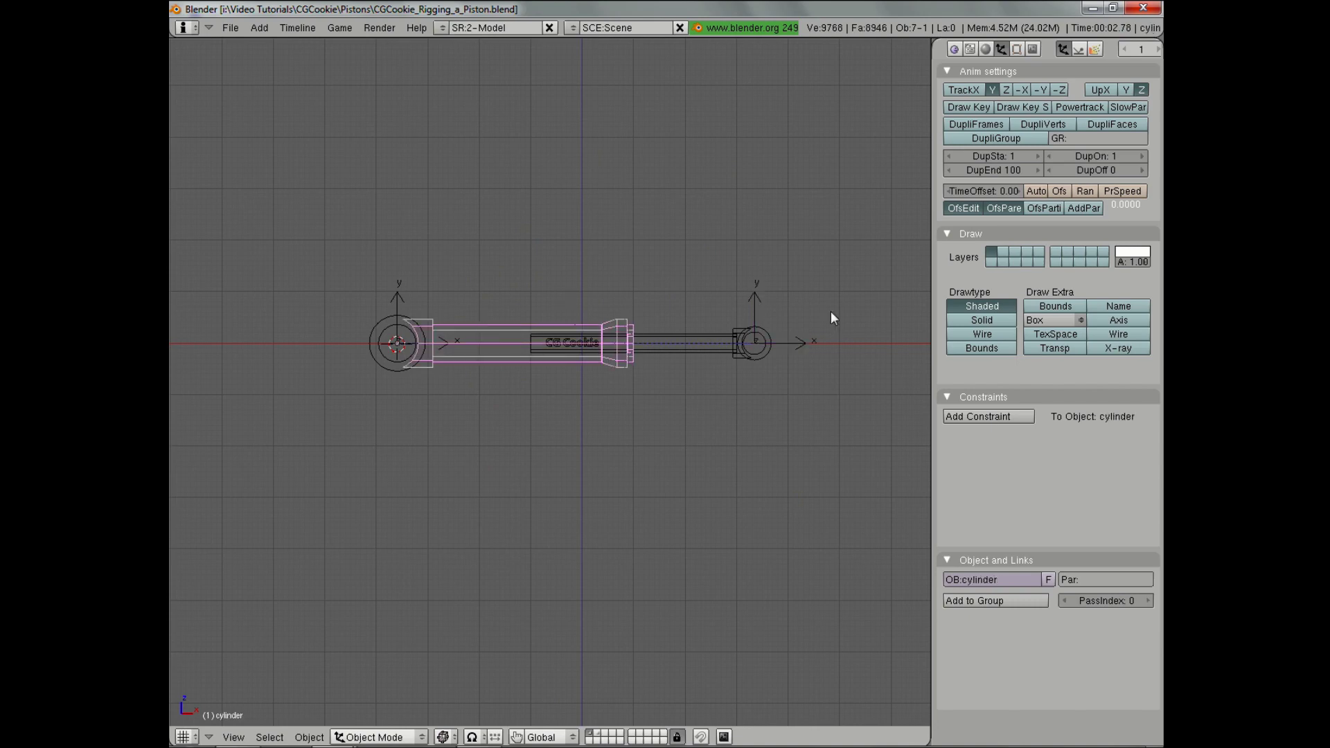
Give the cylinder a Child Of empty_bottom constraint with offset set, Rot/Scale Y and Z off.
left_click(980, 417)
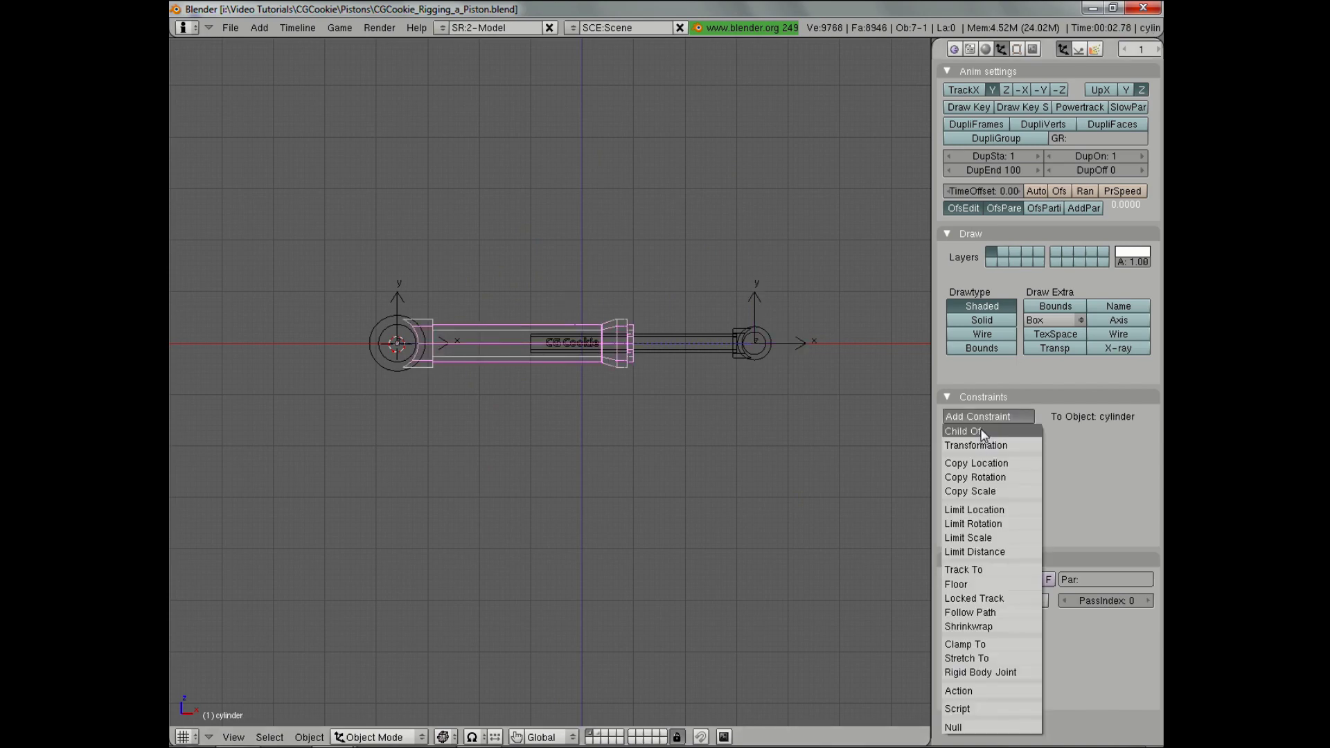
left_click(982, 432)
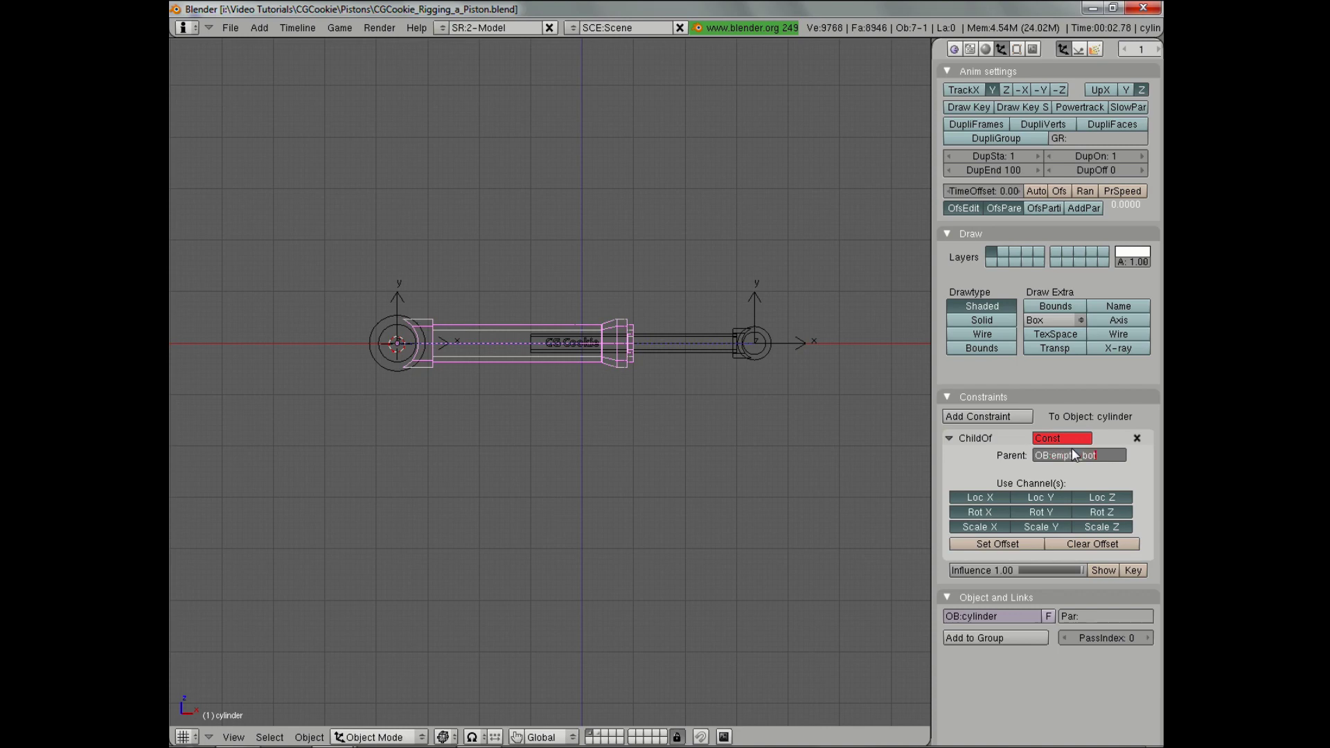
type("tom")
key("Return")
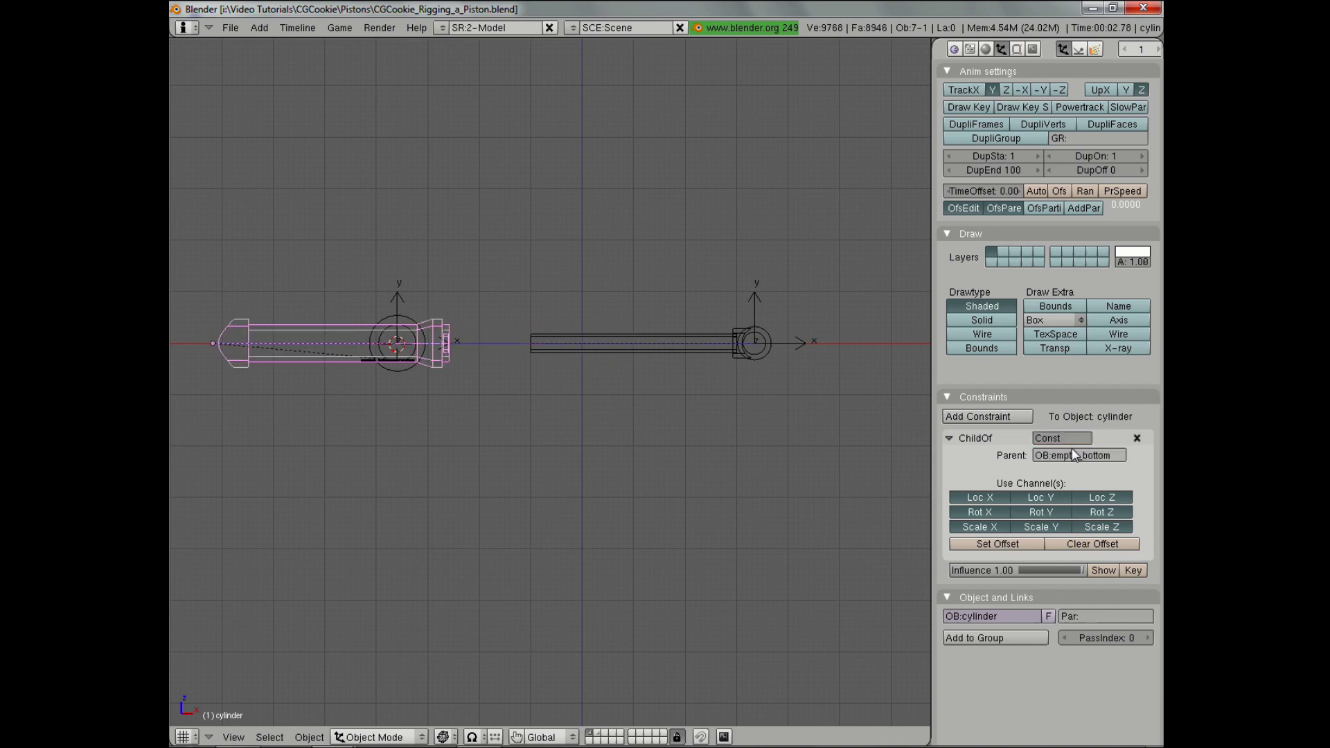
left_click(997, 545)
left_click(1040, 511)
left_click(1041, 527)
left_click(1101, 527)
left_click(1102, 512)
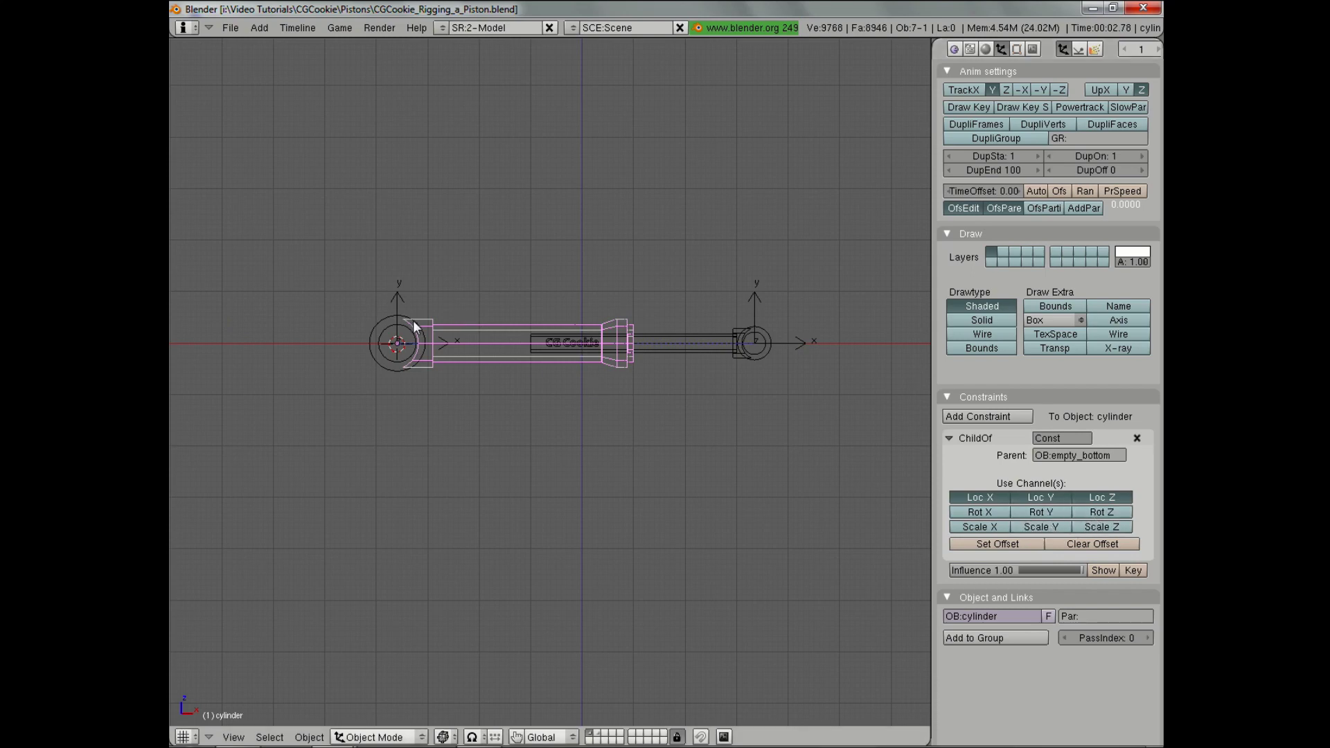
right_click(397, 291)
key("g")
right_click(451, 207)
Add a TrackTo constraint aiming the cylinder's X axis at the top ring.
key("z")
key("z")
right_click(505, 321)
right_click(767, 331, "shift")
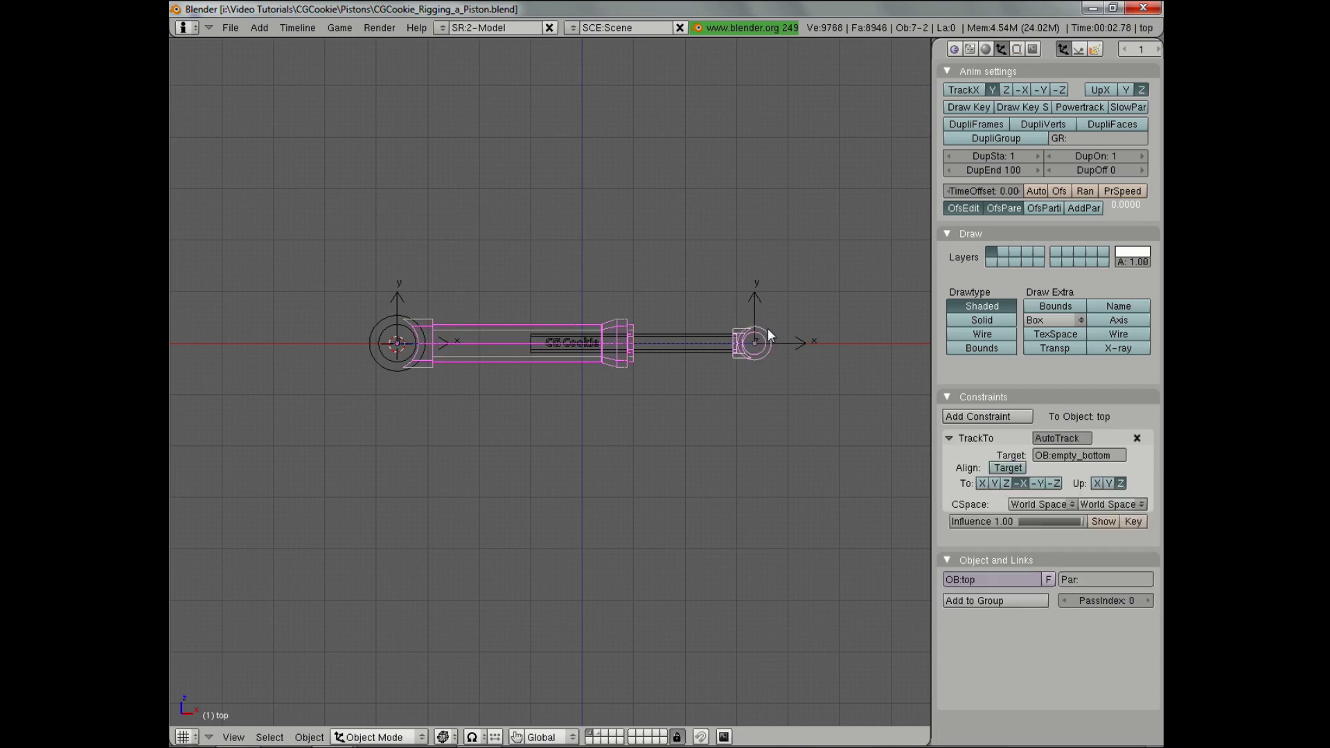
key("ctrl+t")
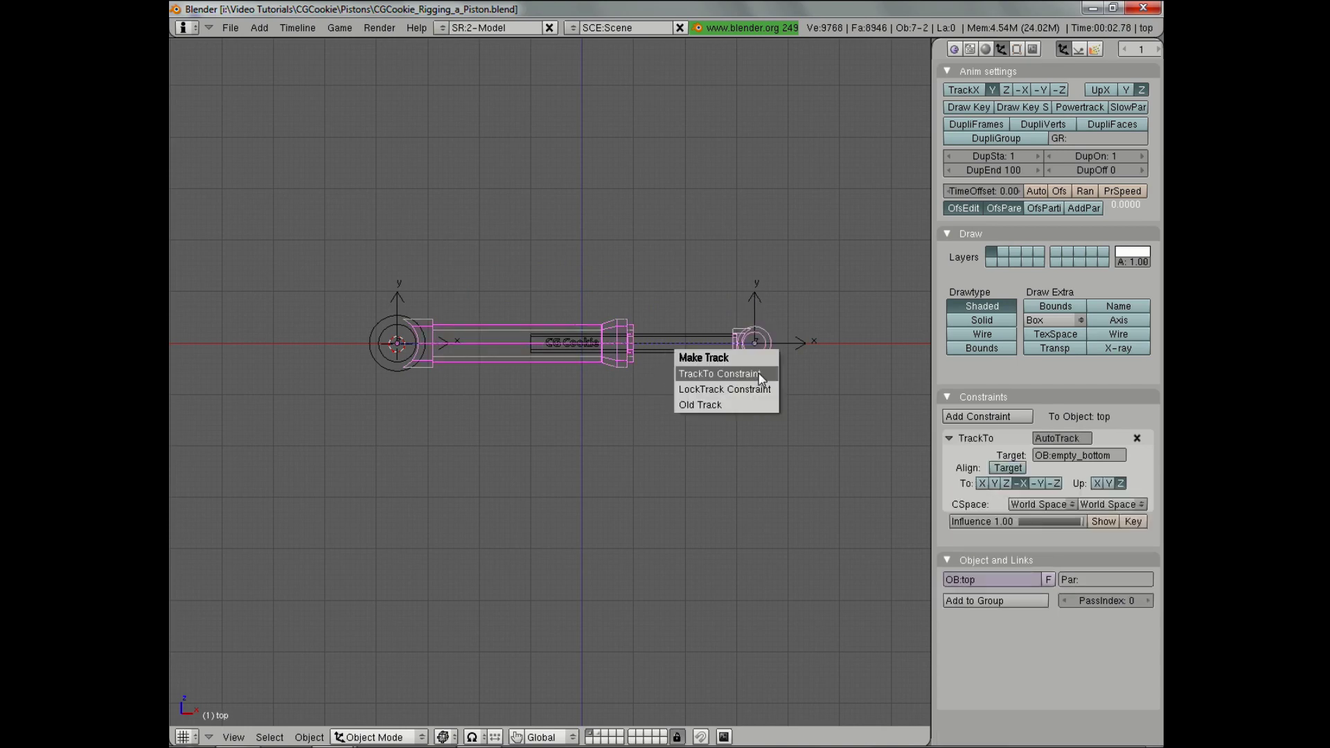
left_click(761, 374)
right_click(396, 327)
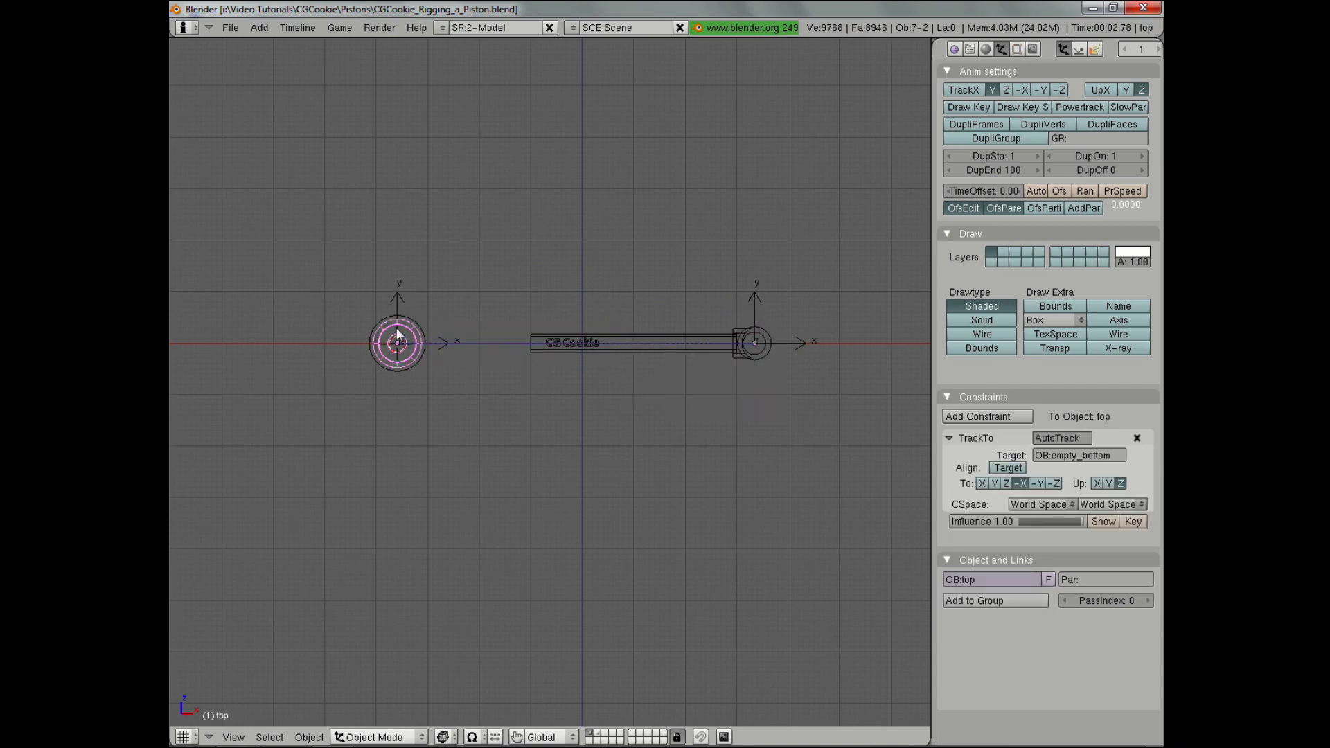
left_click(982, 633)
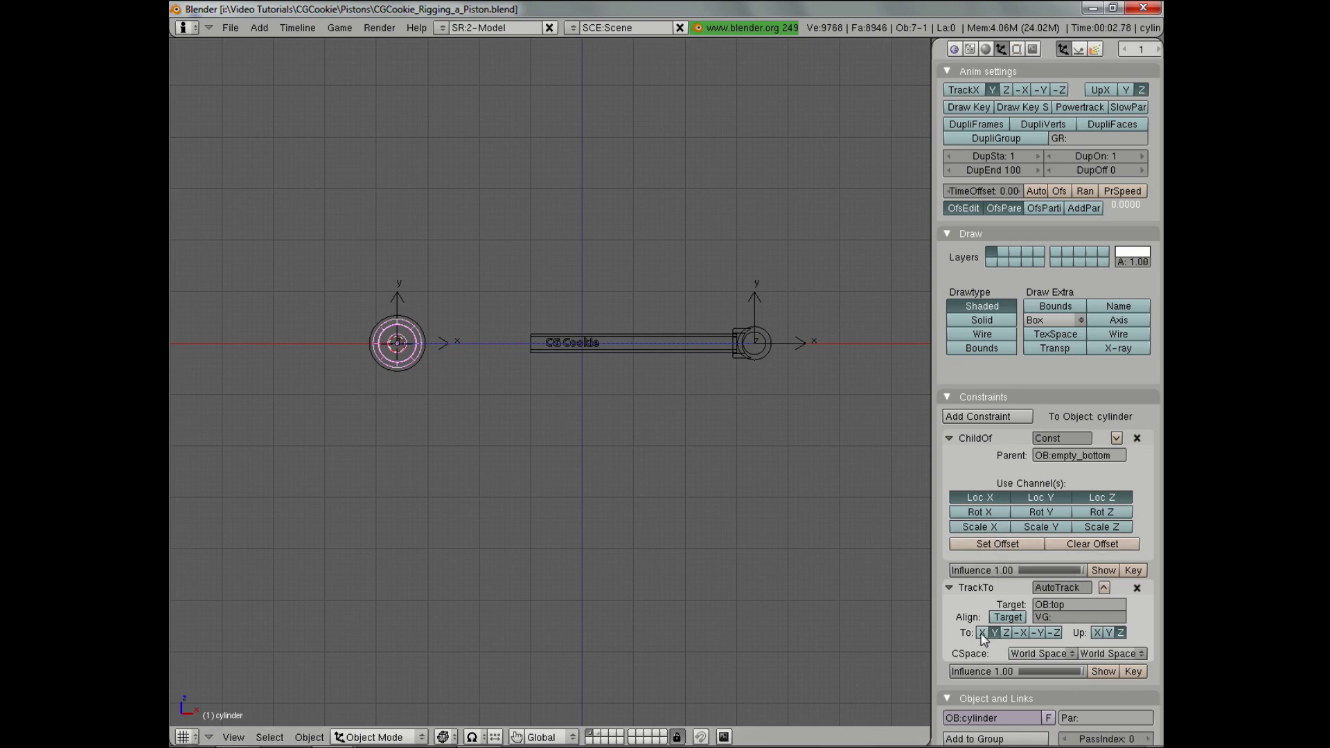
Test-move empty_bottom and then empty_top, cancelling each move.
right_click(396, 298)
key("g")
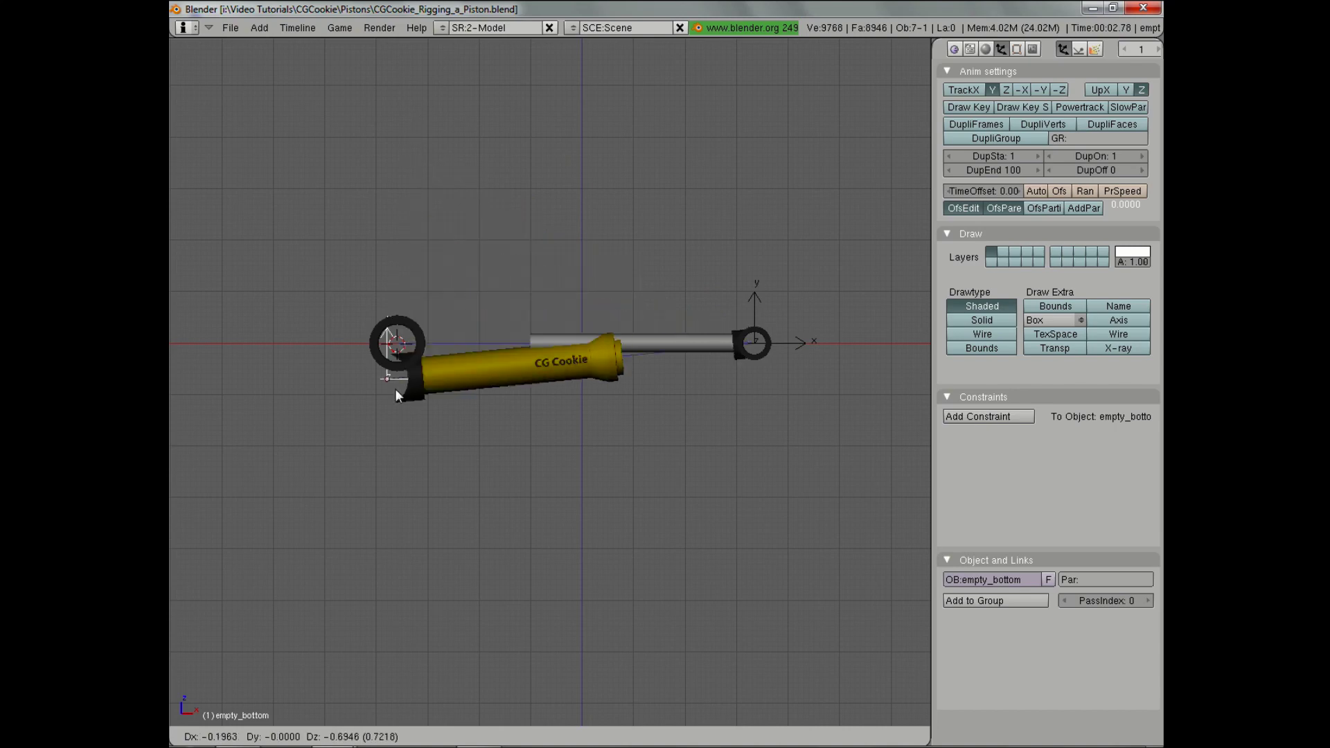
key("Escape")
right_click(767, 355)
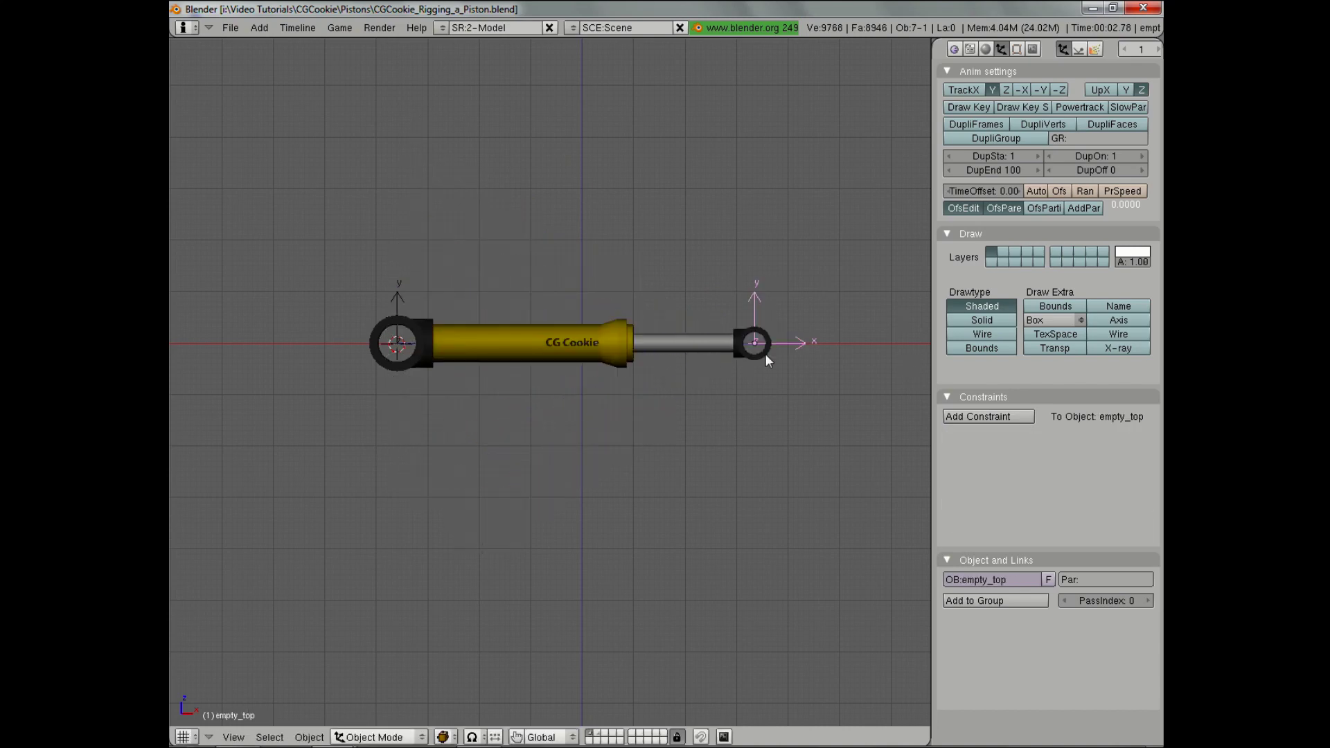
key("g")
key("Escape")
Test empty_top again in wireframe, then review the piston rod's ChildOf and TrackTo constraints.
key("z")
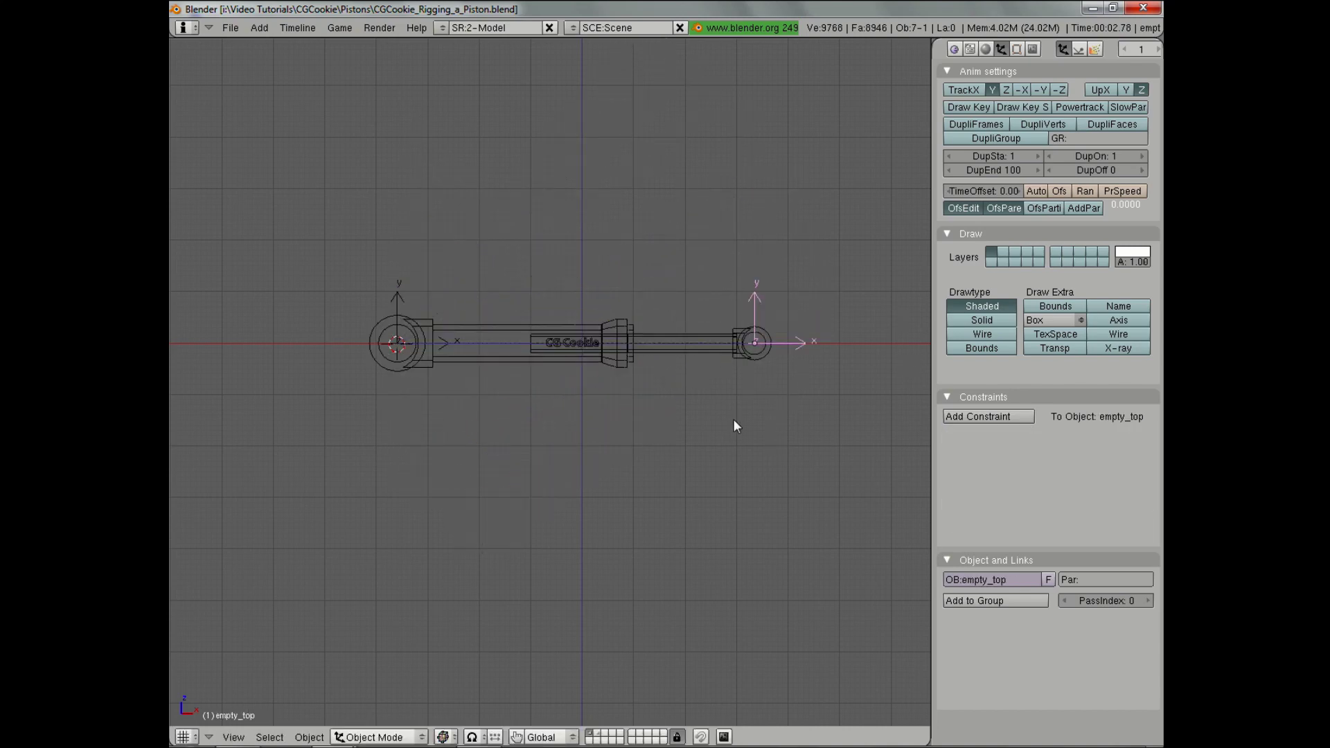
key("g")
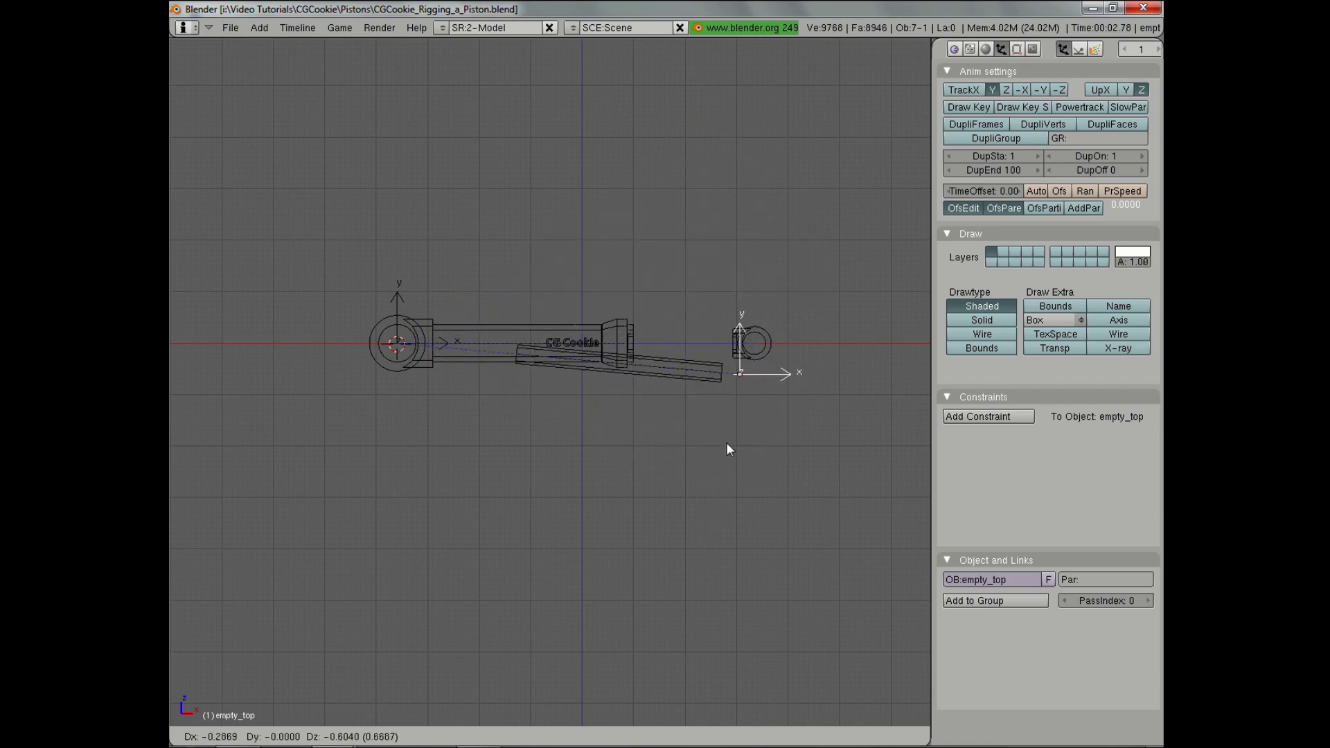
key("Escape")
right_click(698, 344)
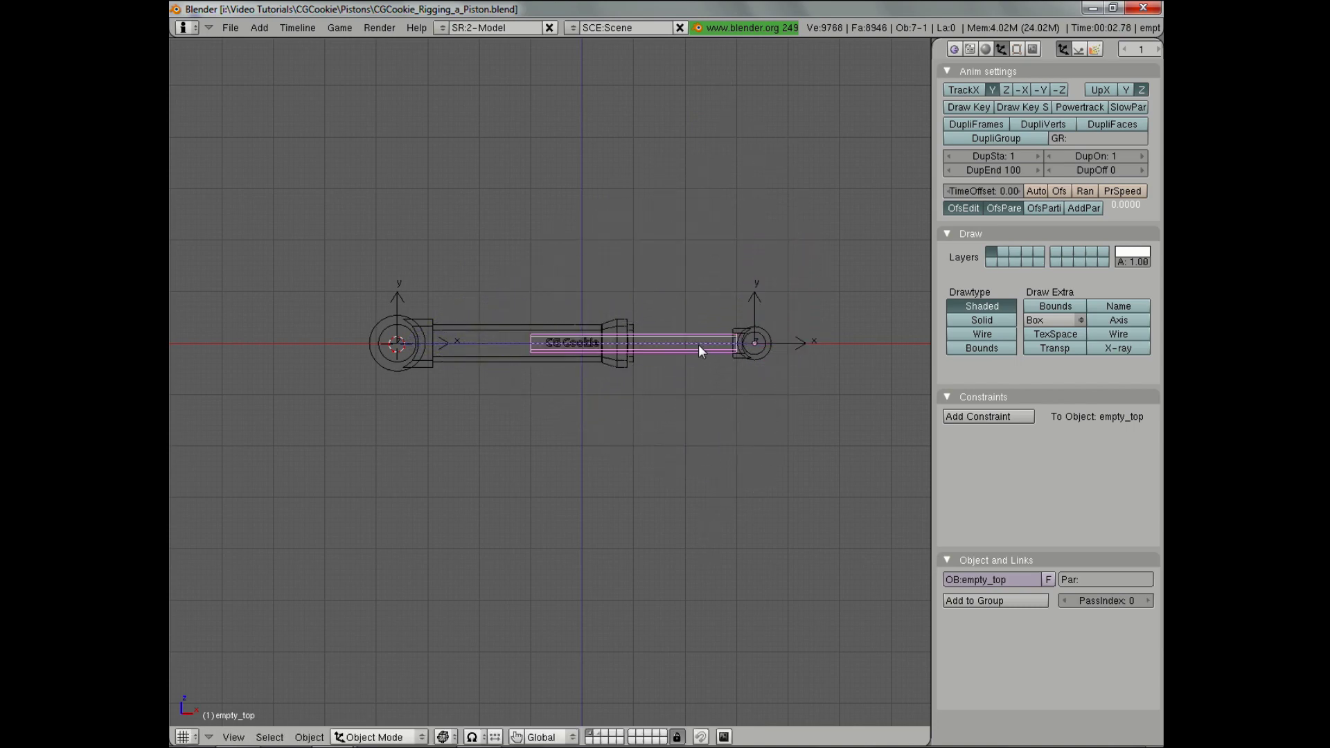
middle_click_drag(1051, 519, 1027, 483)
key("Home")
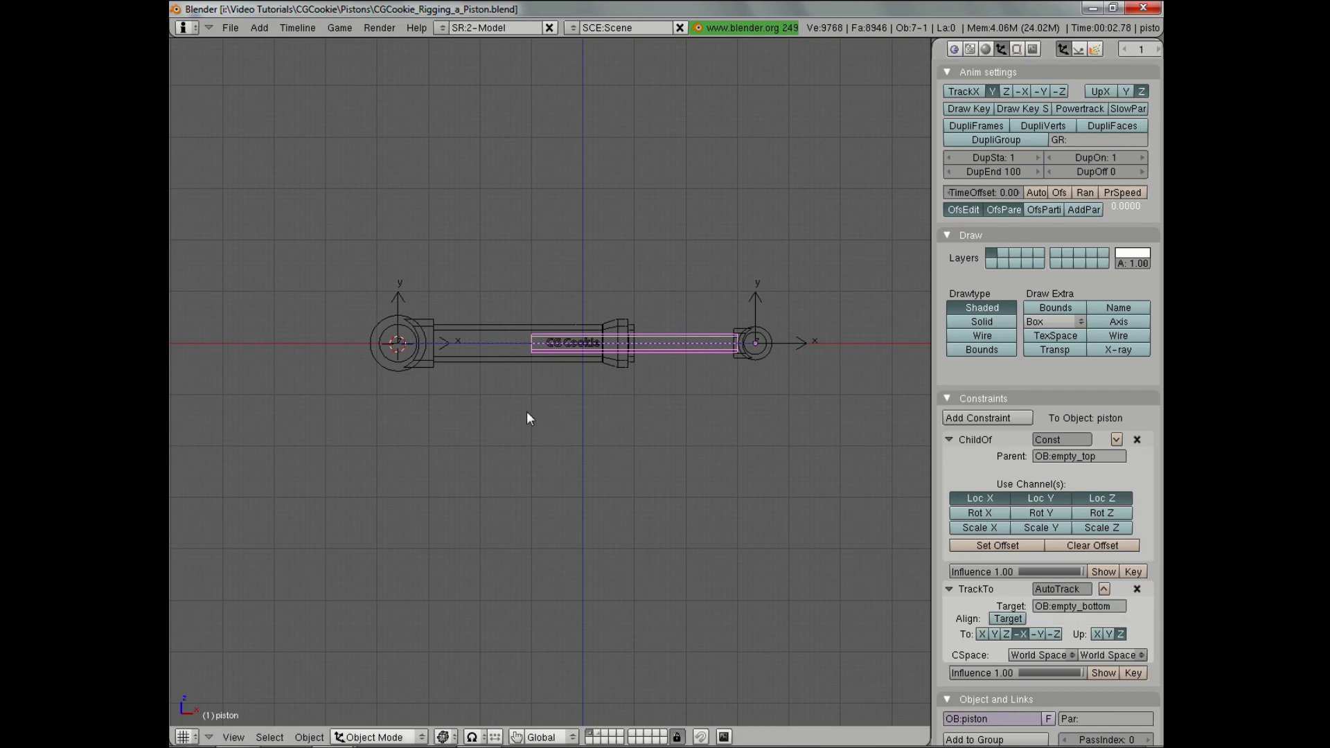
Retarget the cylinder's TrackTo constraint to empty_top and test-move the piston rod.
right_click(463, 339)
left_click(1087, 607)
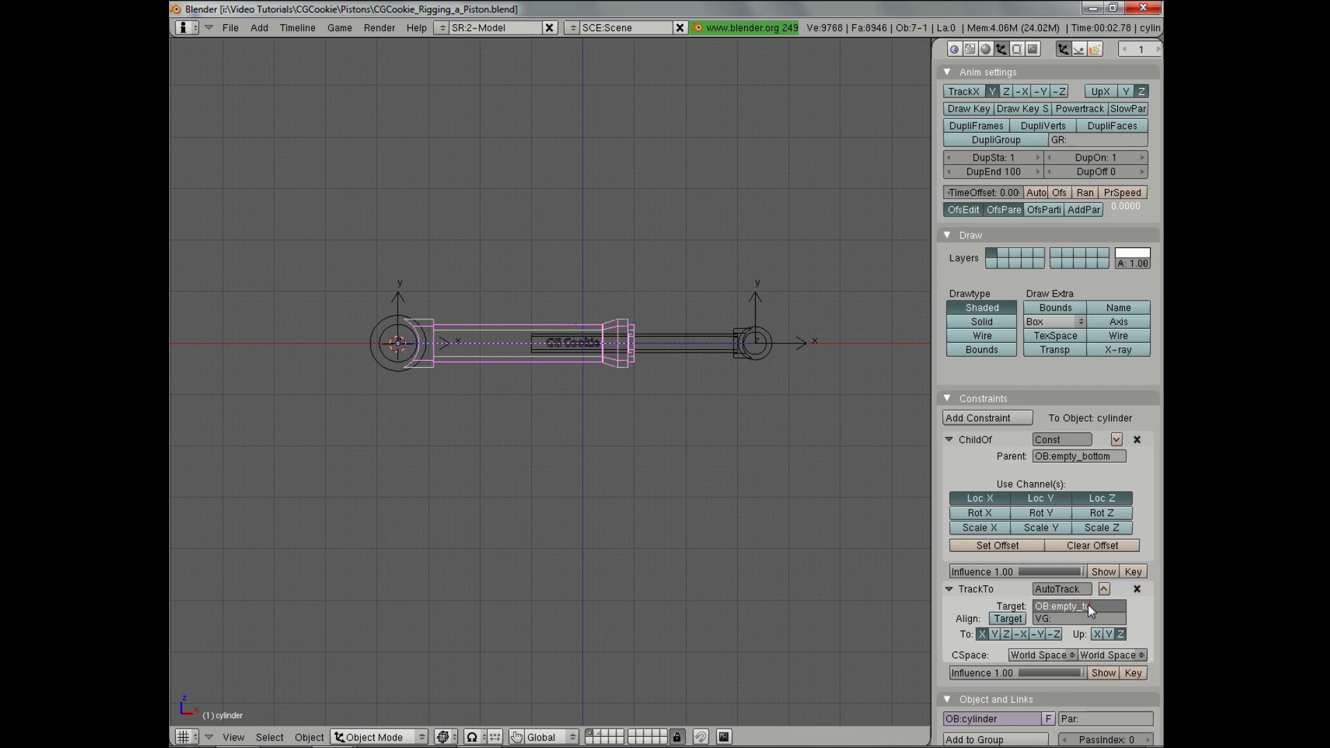
key("Return")
right_click(736, 353)
key("g")
key("Escape")
Test the rig by moving empty_top and empty_bottom in solid and wireframe views.
right_click(800, 350)
key("g")
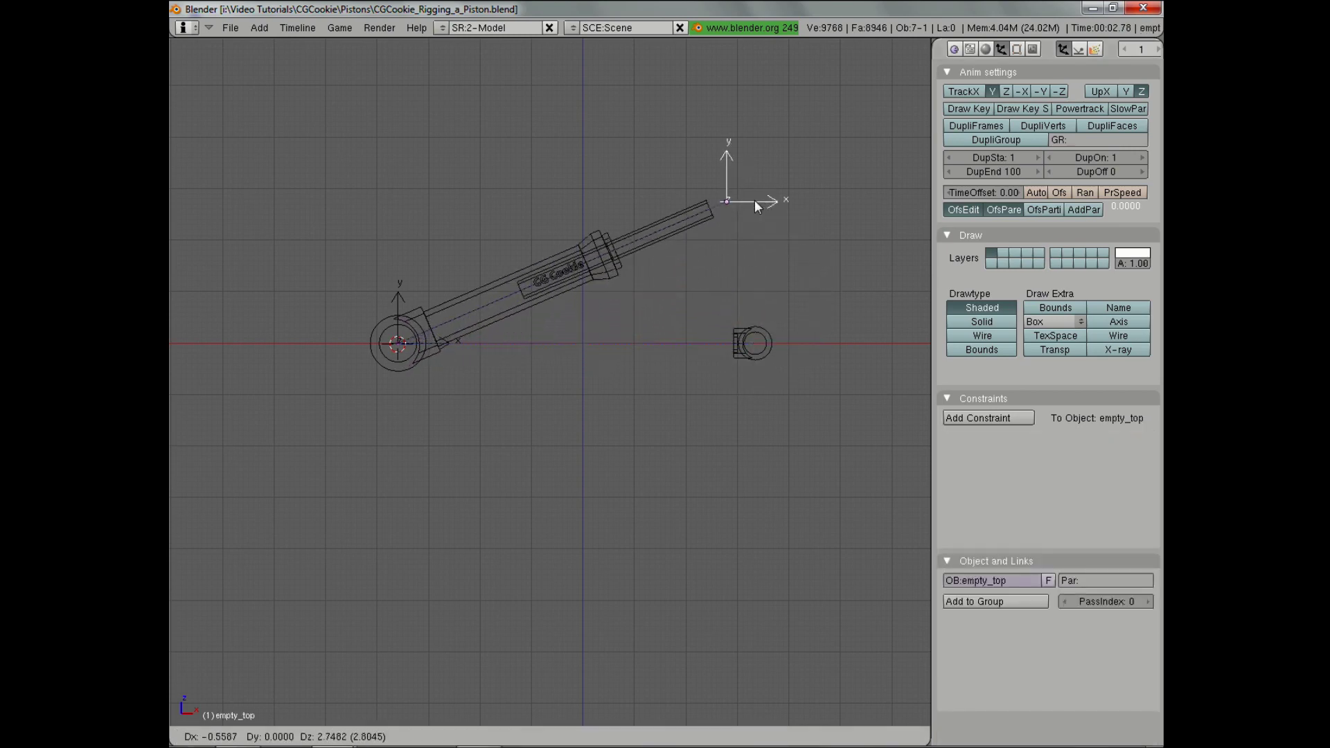
key("Escape")
key("z")
key("g")
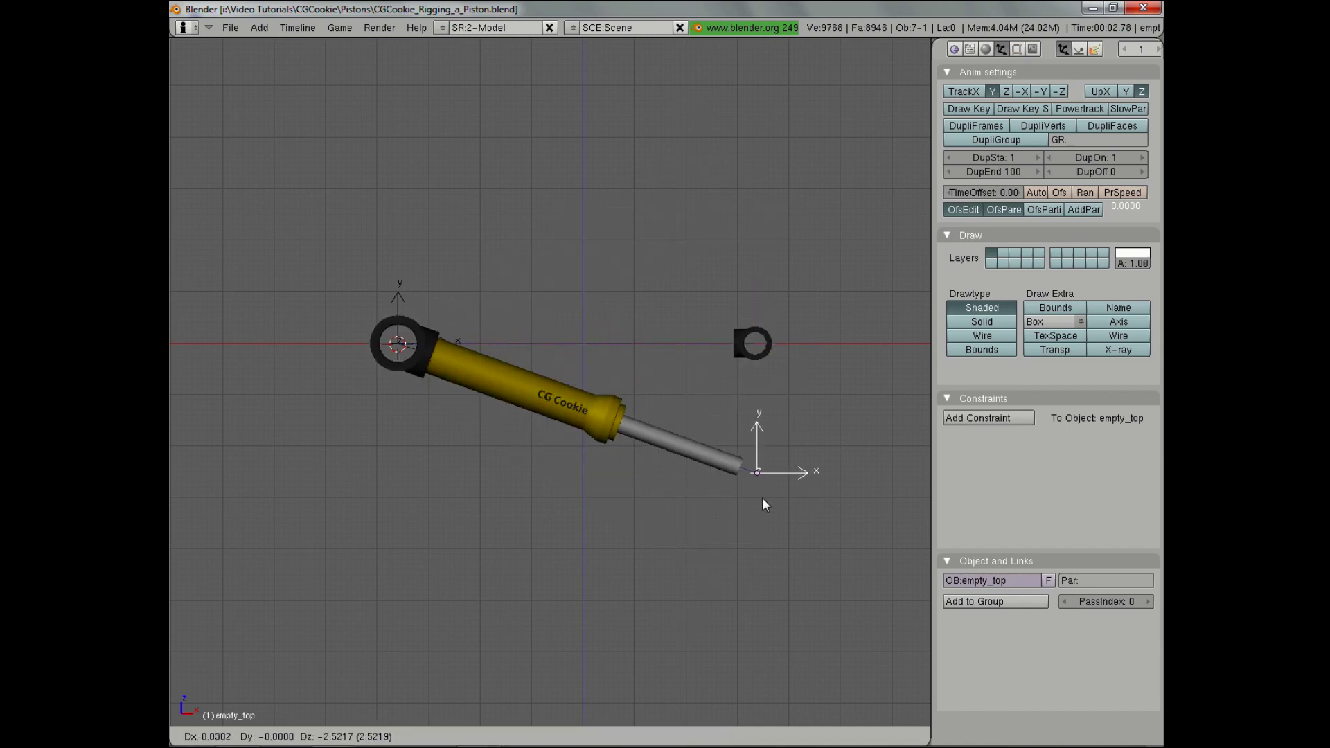
key("Escape")
right_click(397, 306)
key("g")
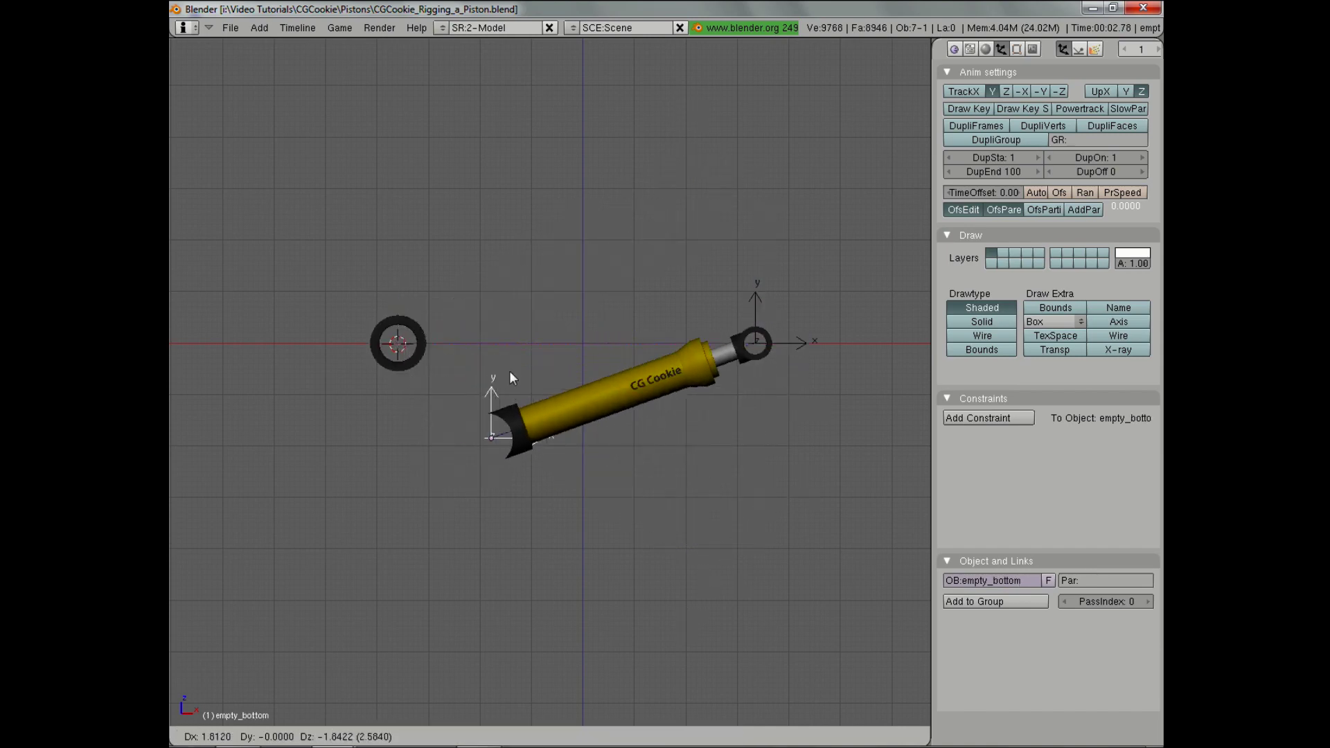
key("Escape")
key("z")
scroll(435, 349, "up", 2)
Parent the bottom ring to empty_bottom and the top ring to empty_top.
key("z")
key("z")
key("g")
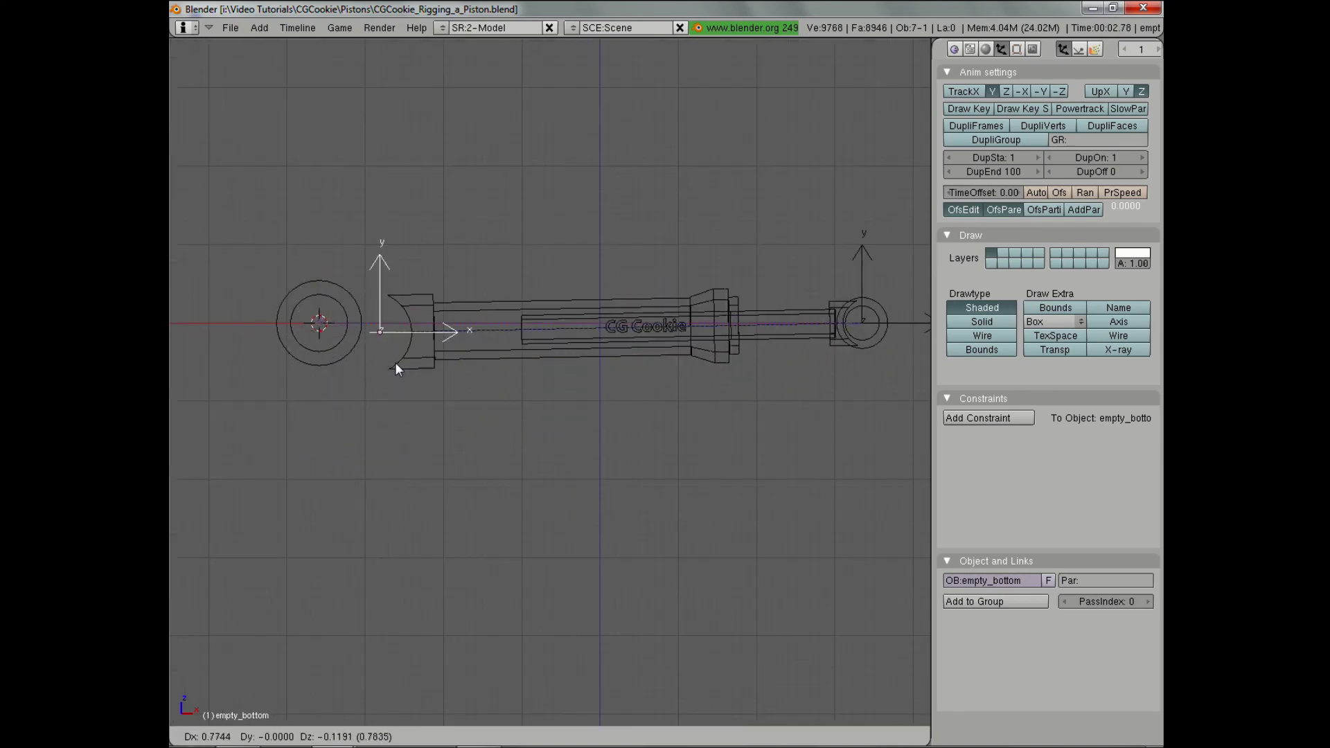
key("Escape")
right_click(309, 347)
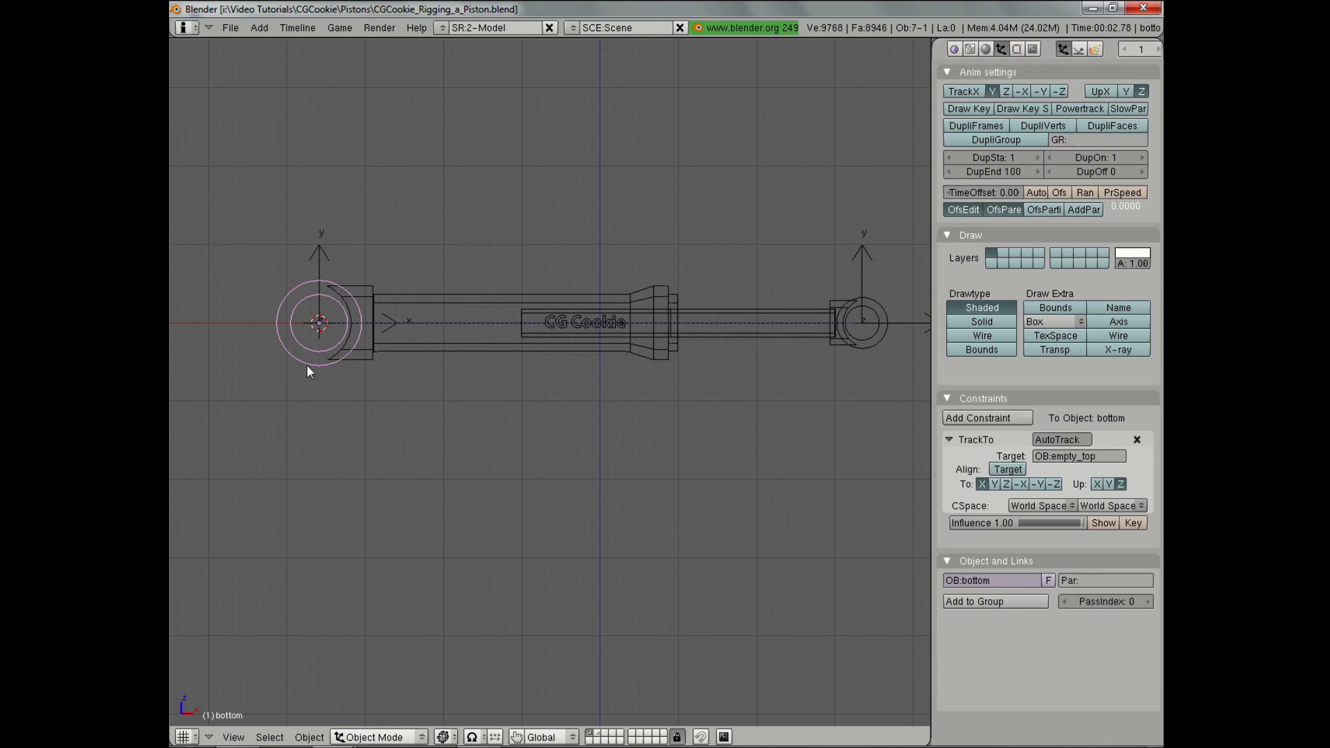
right_click(318, 250, "shift")
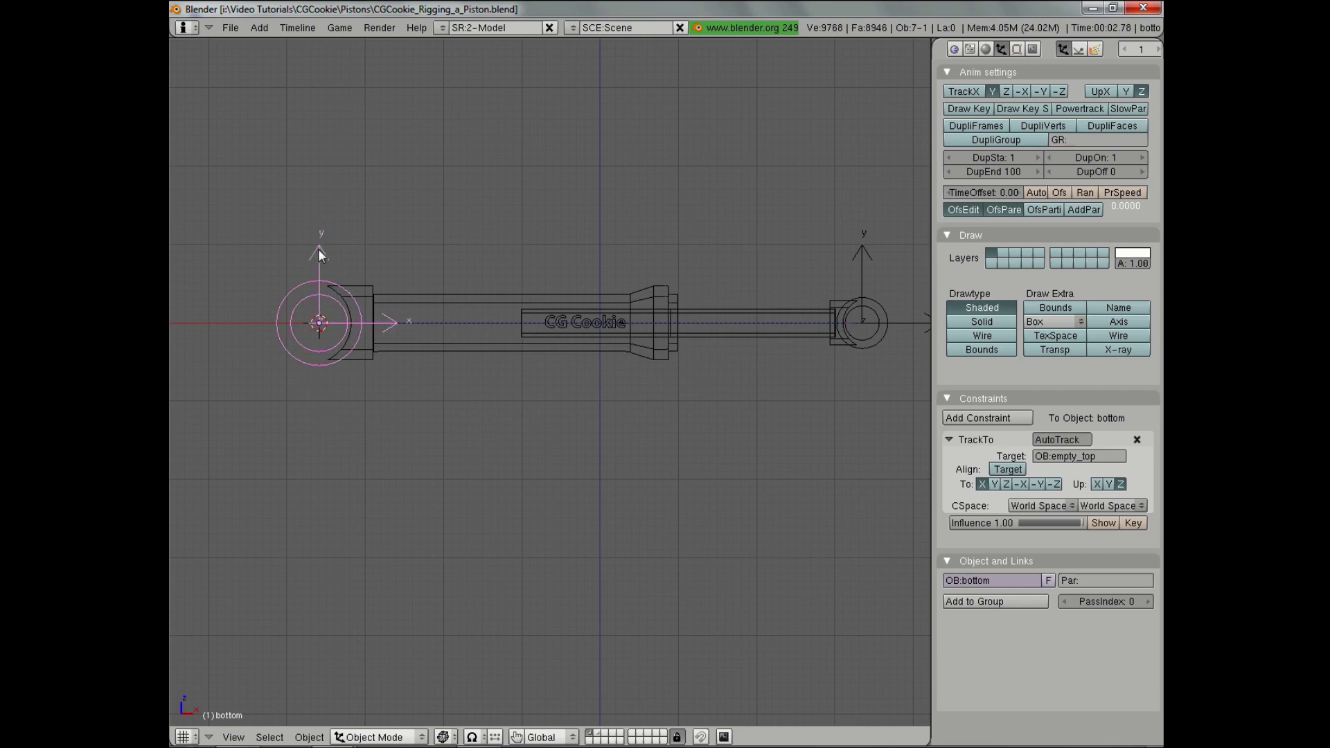
key("ctrl+p")
left_click(334, 347)
right_click(859, 348)
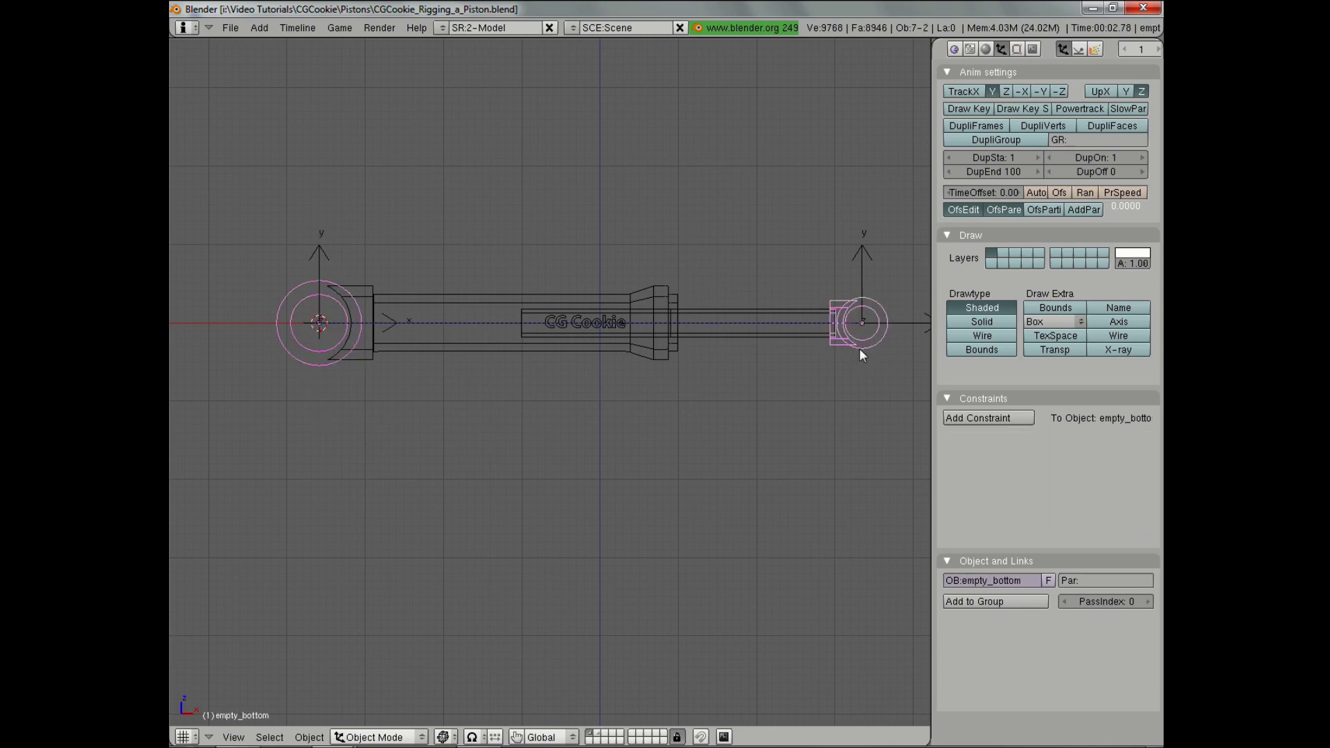
right_click(863, 277)
key("ctrl+p")
left_click(865, 352)
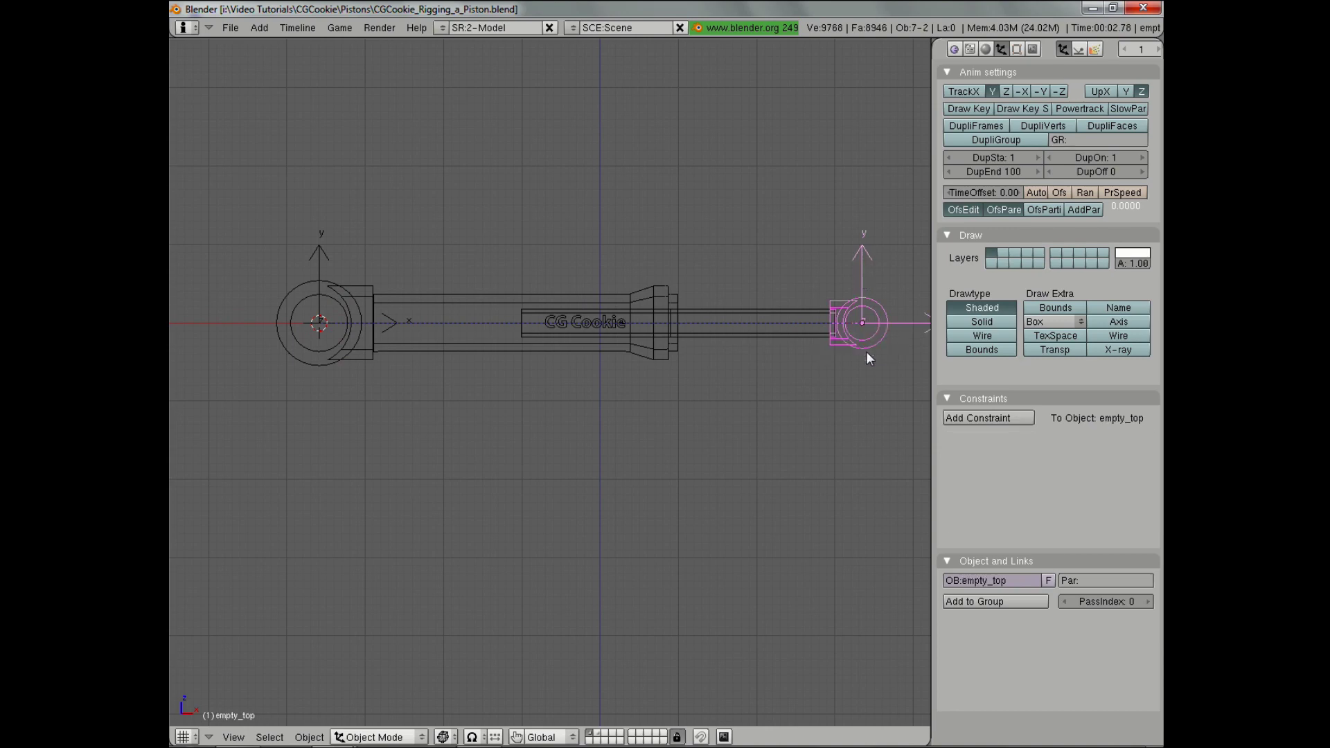
Test-move empty_top in solid and wireframe views, then recentre the horizontal piston.
key("z")
scroll(863, 378, "down", 2)
key("g")
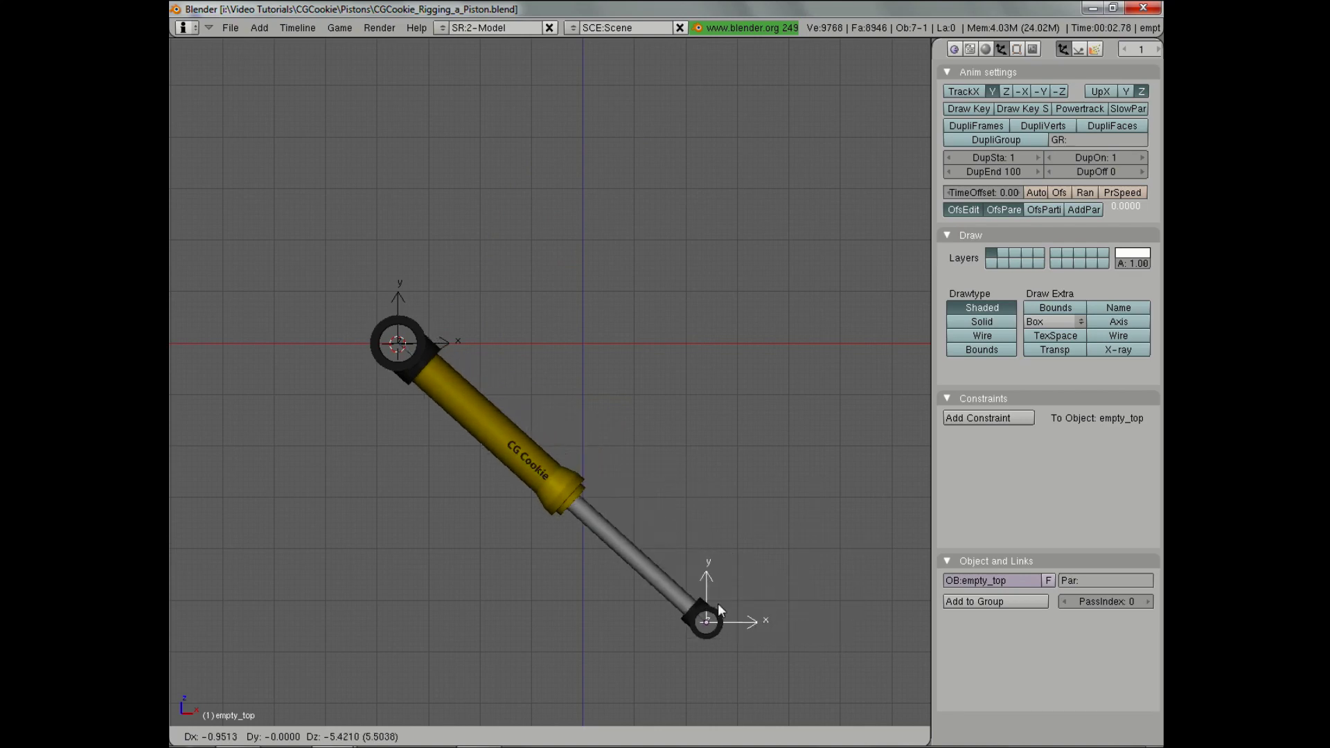
key("Escape")
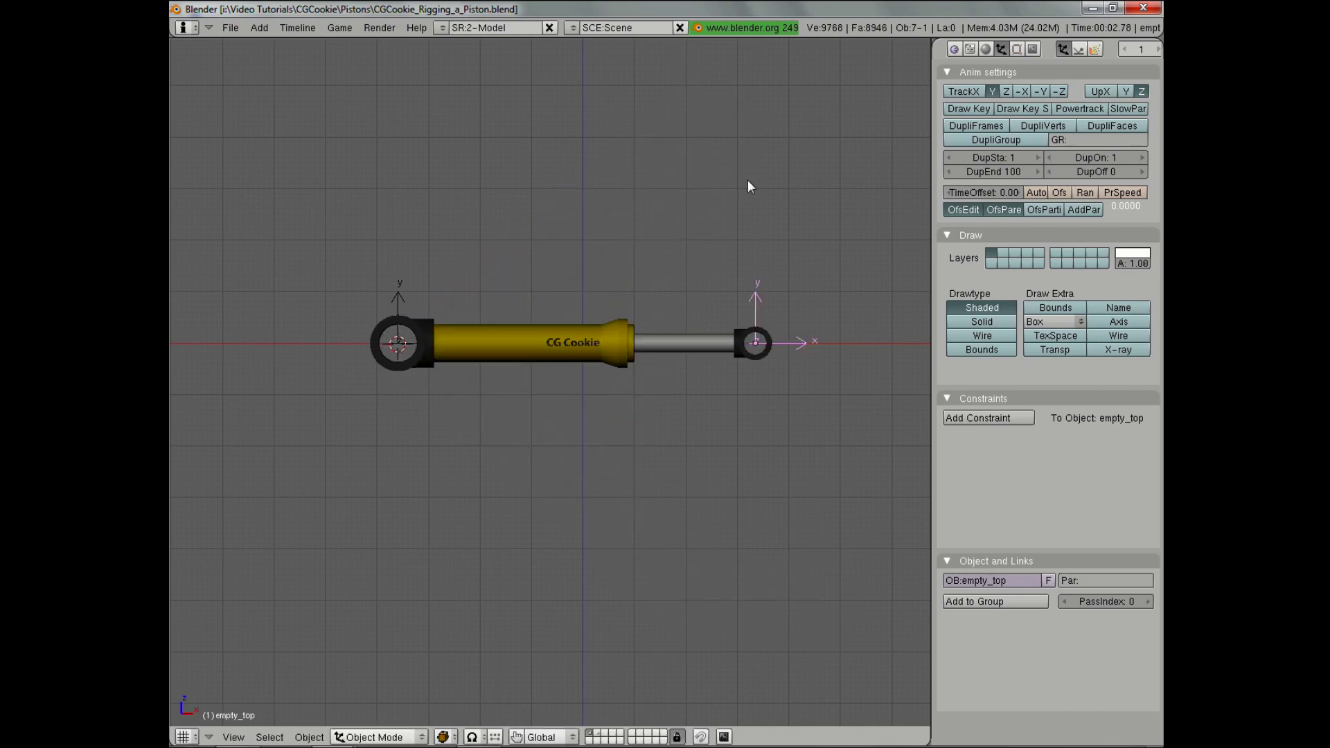
key("z")
key("g")
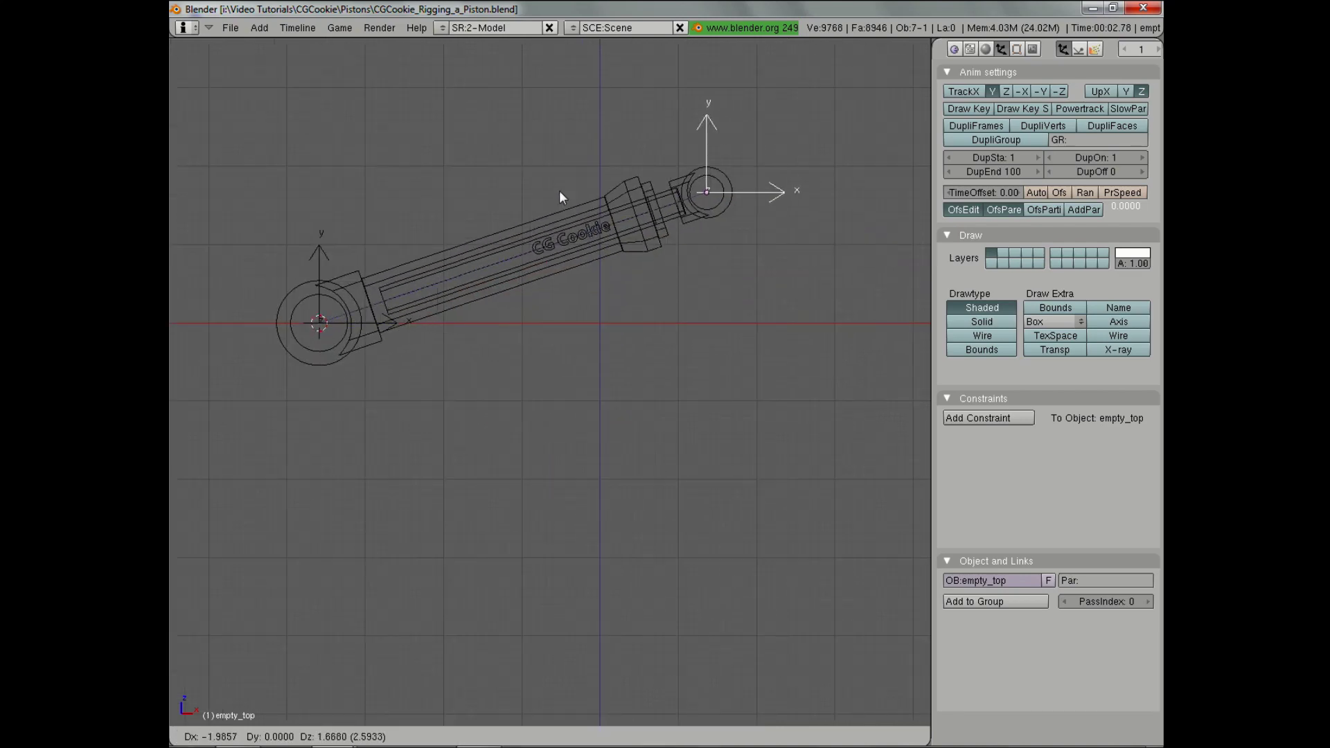
key("Escape")
key("z")
middle_click_drag(658, 357, 641, 401, "shift")
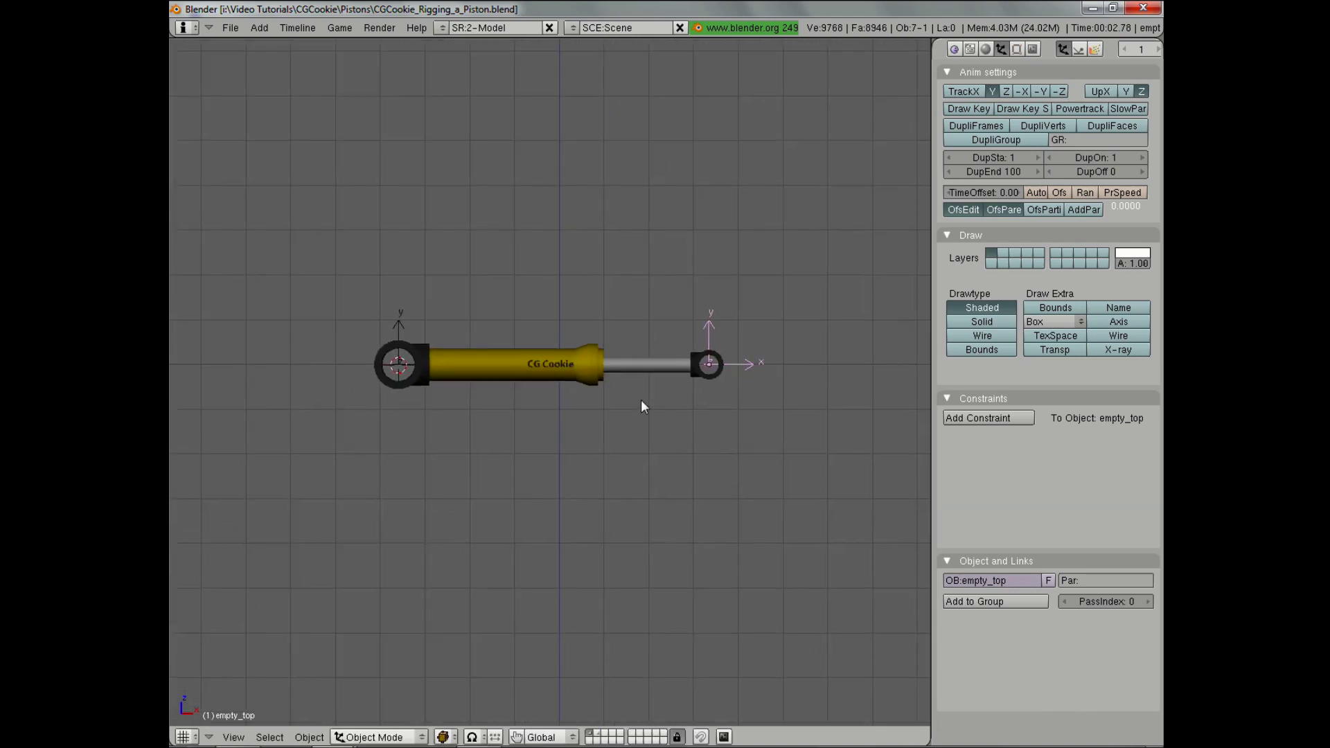
left_click(992, 418)
key("z")
key("g")
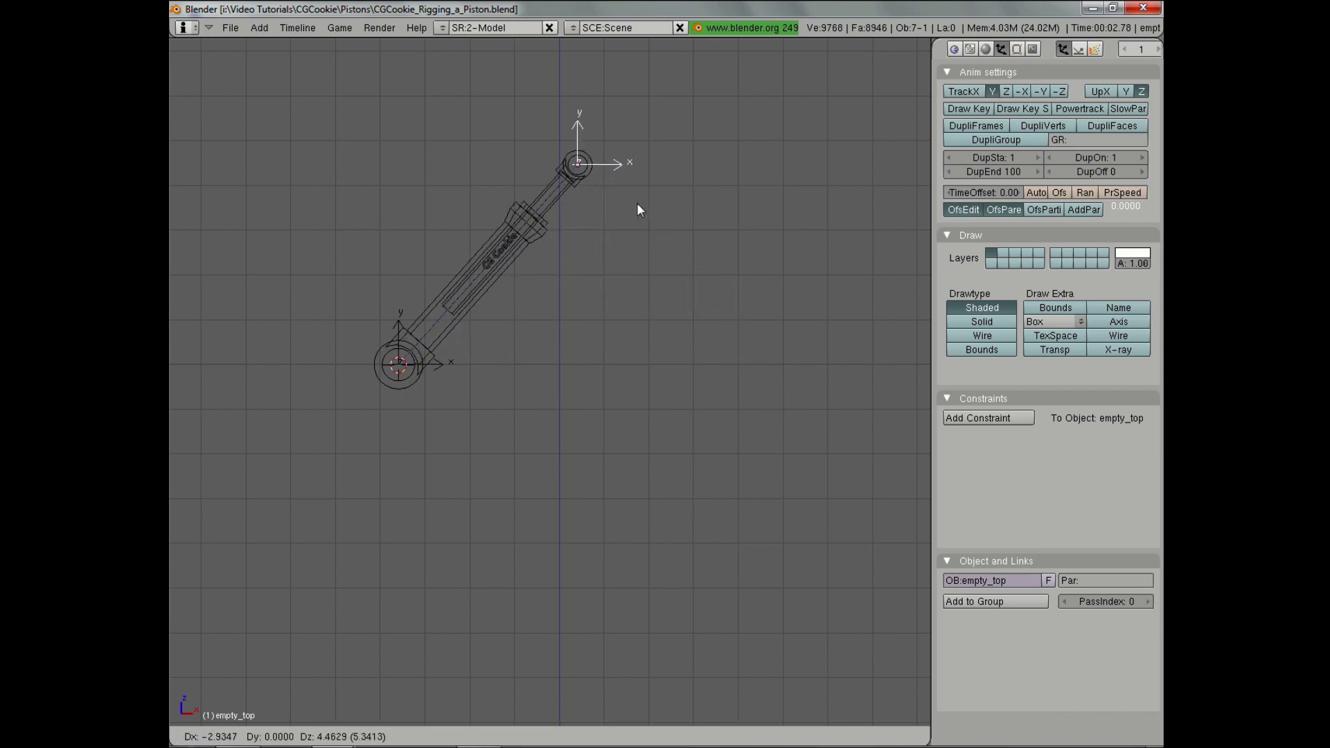
left_click(759, 305)
key("z")
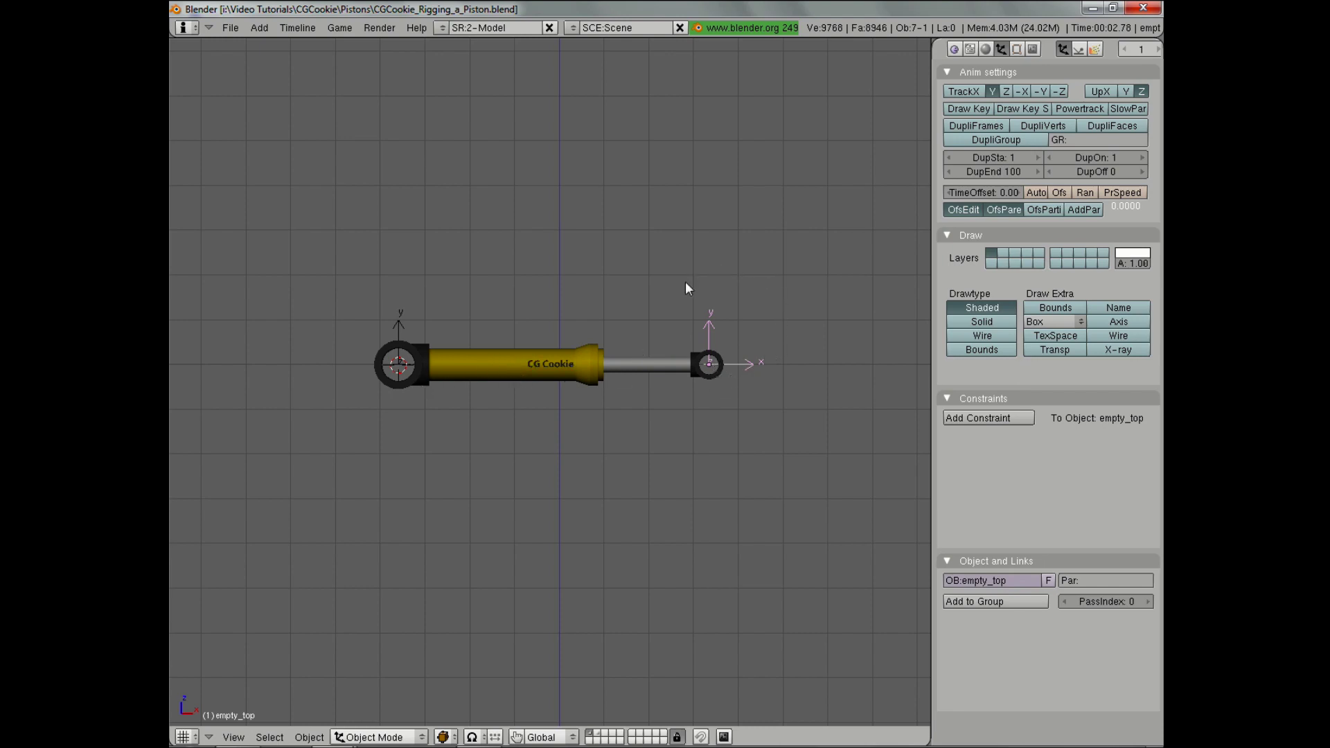
key("g")
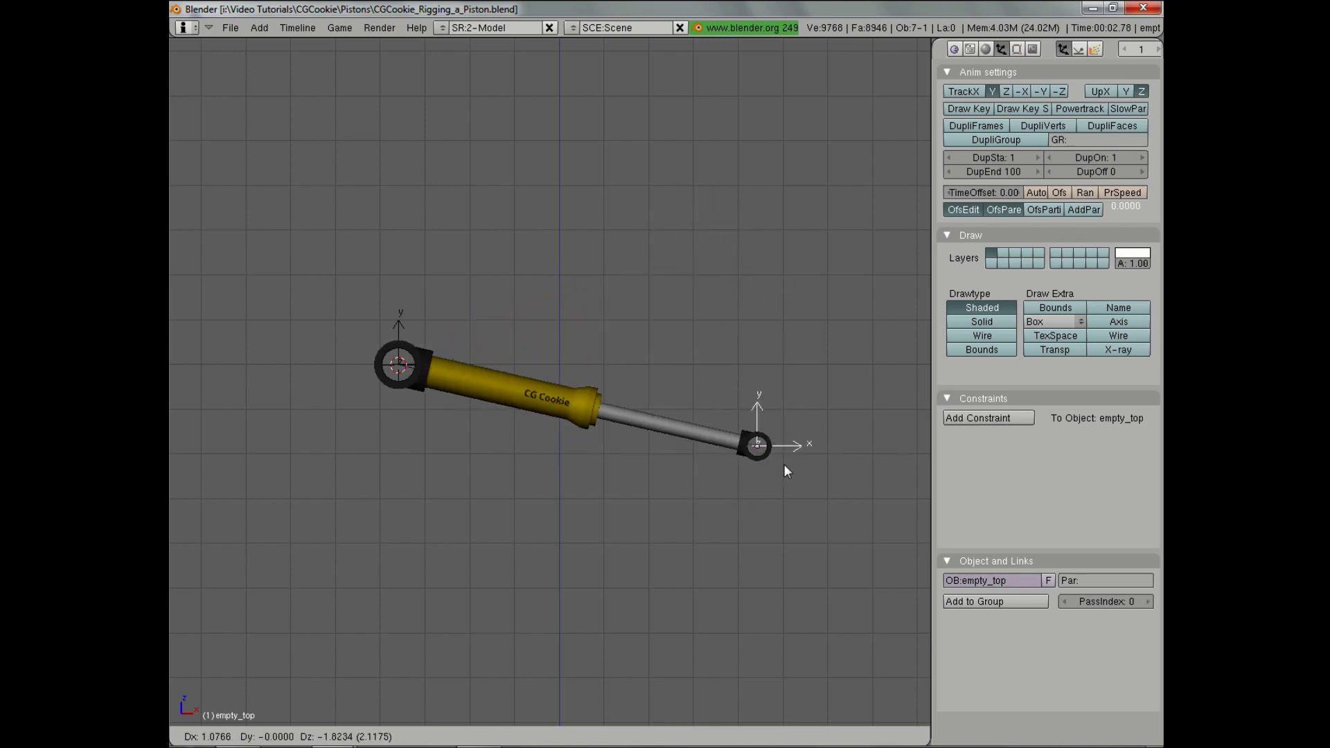
left_click(663, 351)
middle_click_drag(664, 346, 670, 405)
key("z")
key("z")
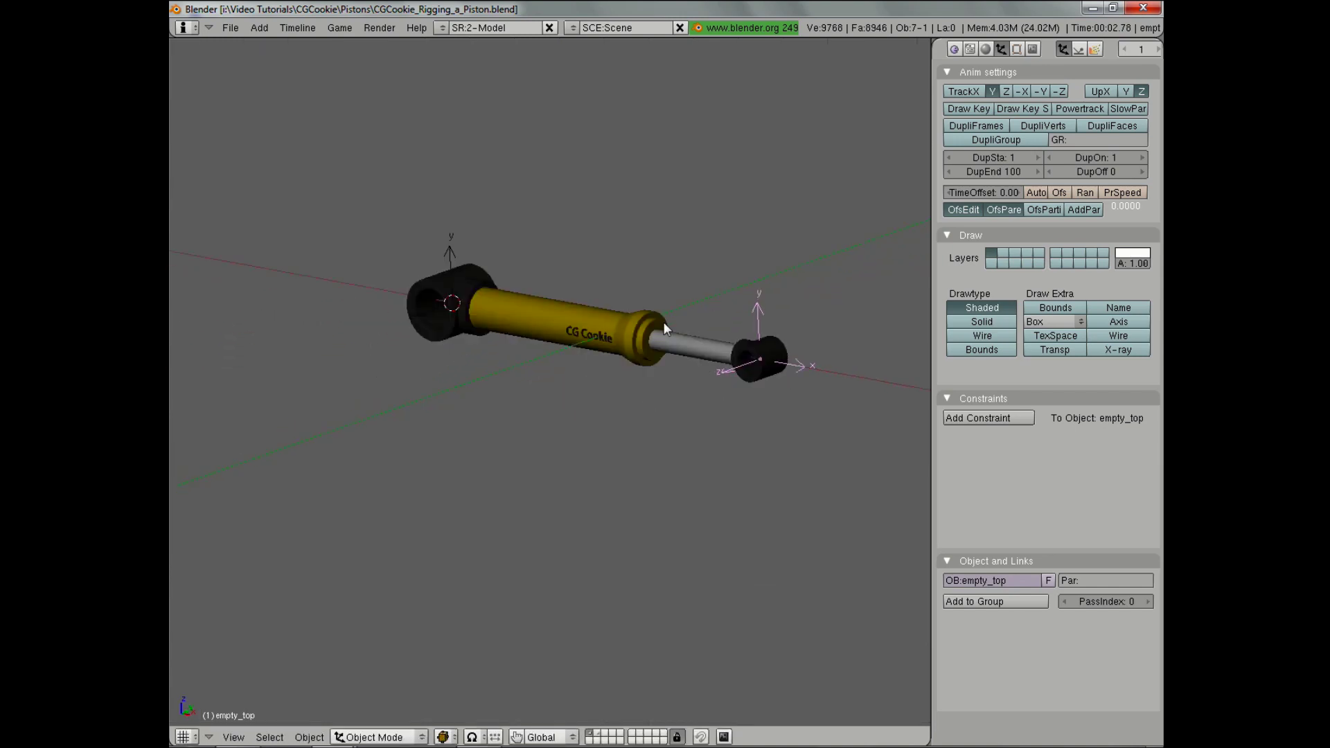
mouse_move(613, 350)
middle_mouse_down()
mouse_move(691, 372)
mouse_move(591, 364)
mouse_move(651, 345)
middle_mouse_up()
key("z")
key("z")
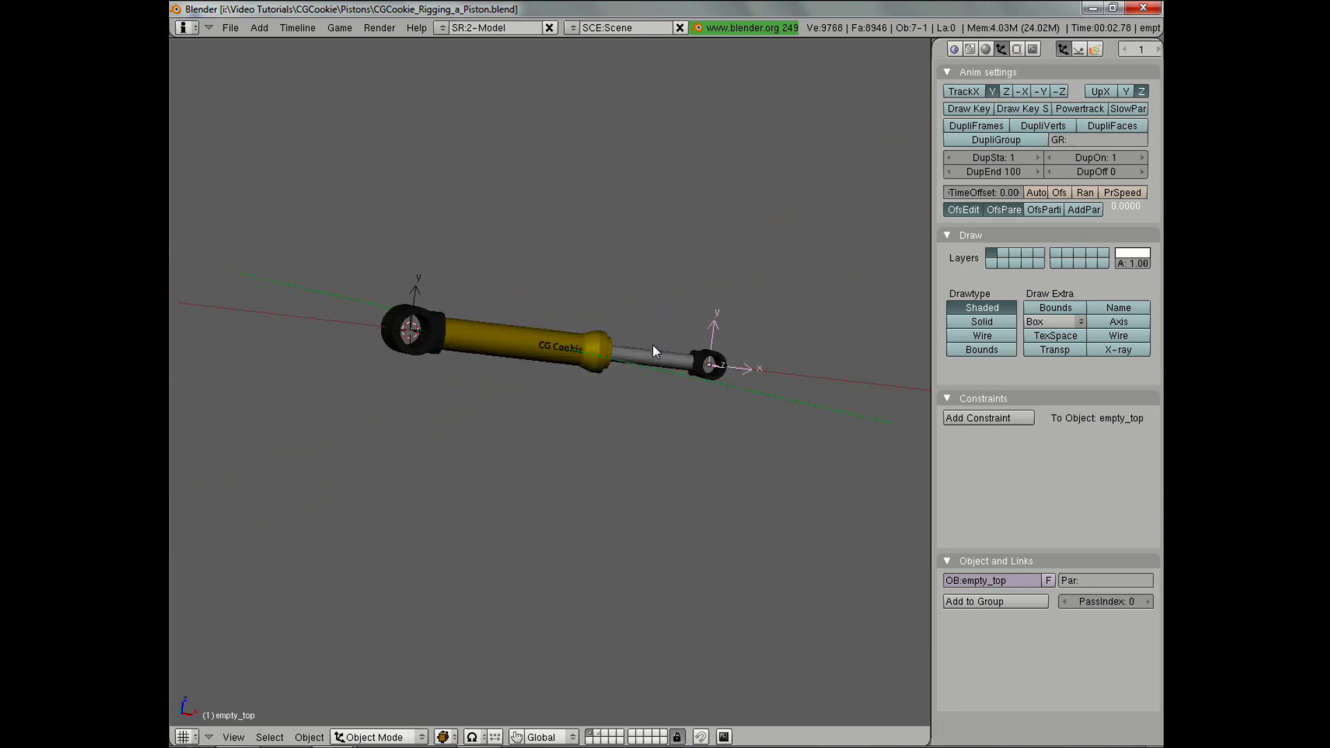
scroll(652, 344, "up", 2)
key("g")
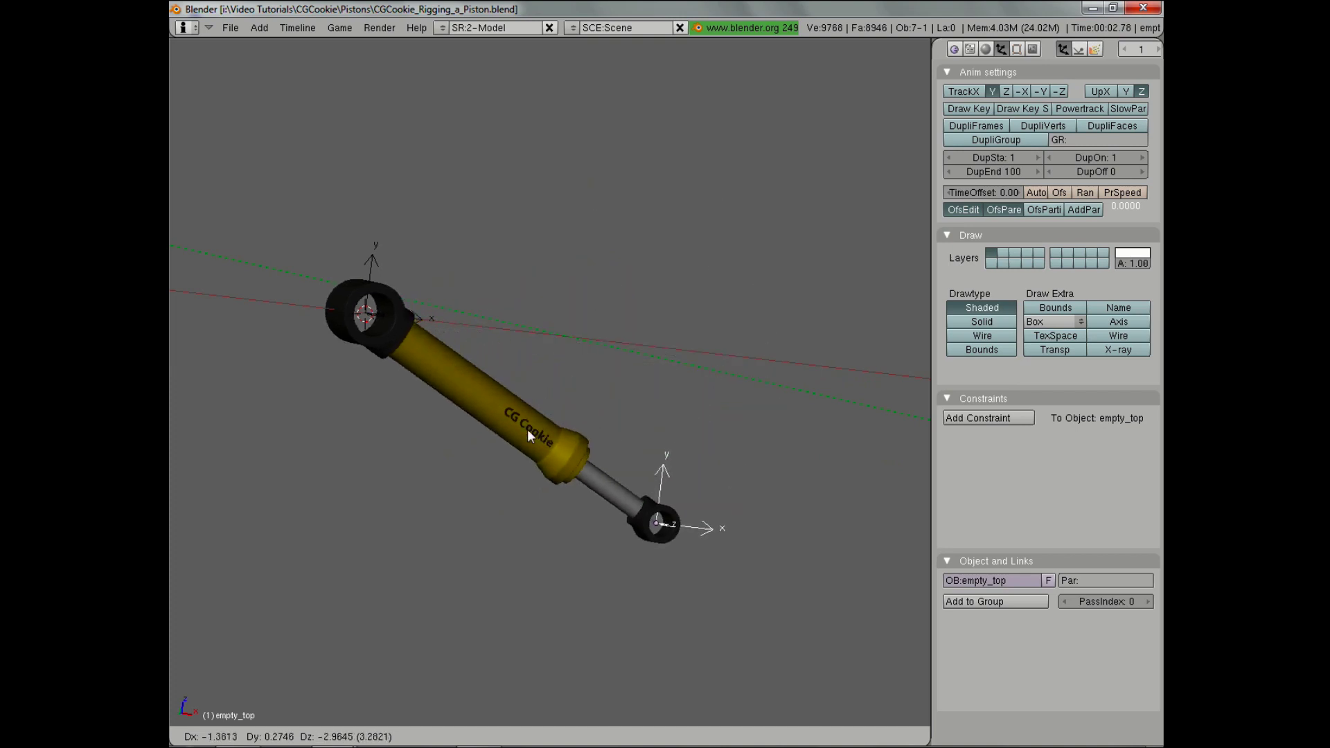
right_click(472, 454)
key("KP_7")
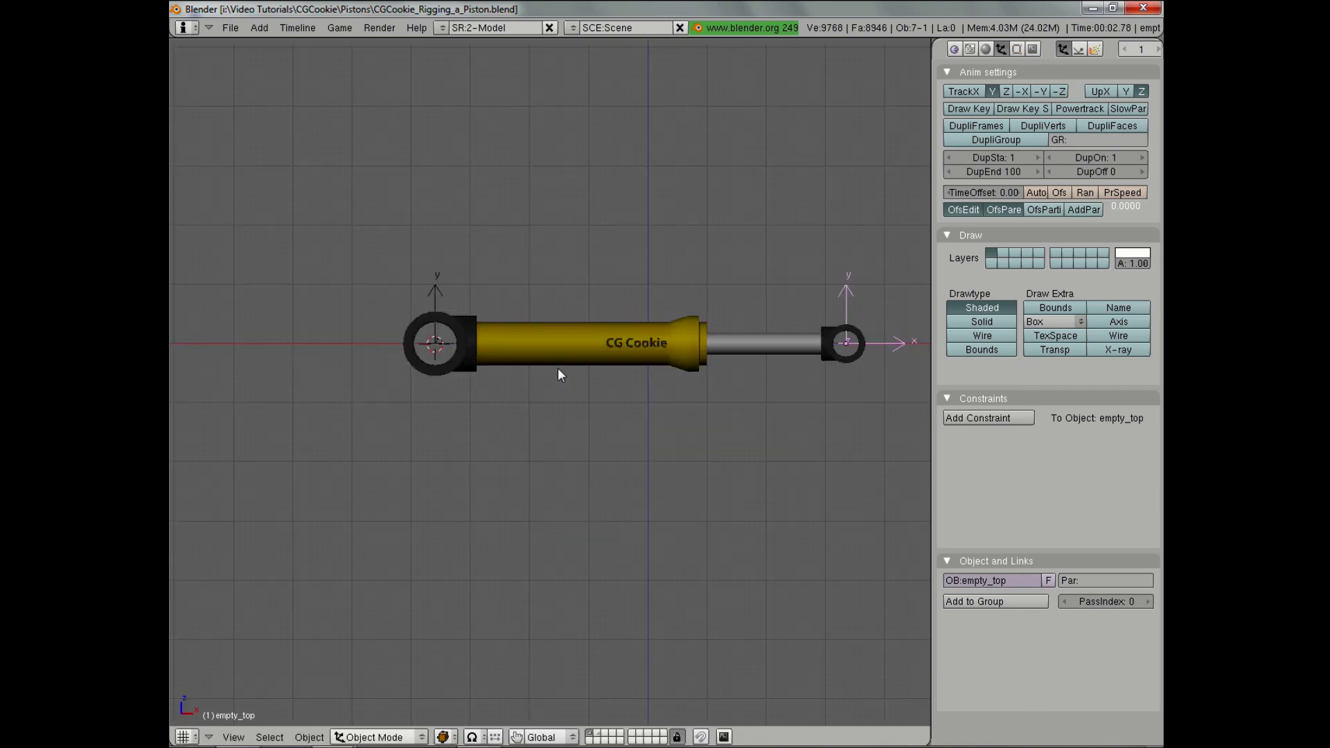